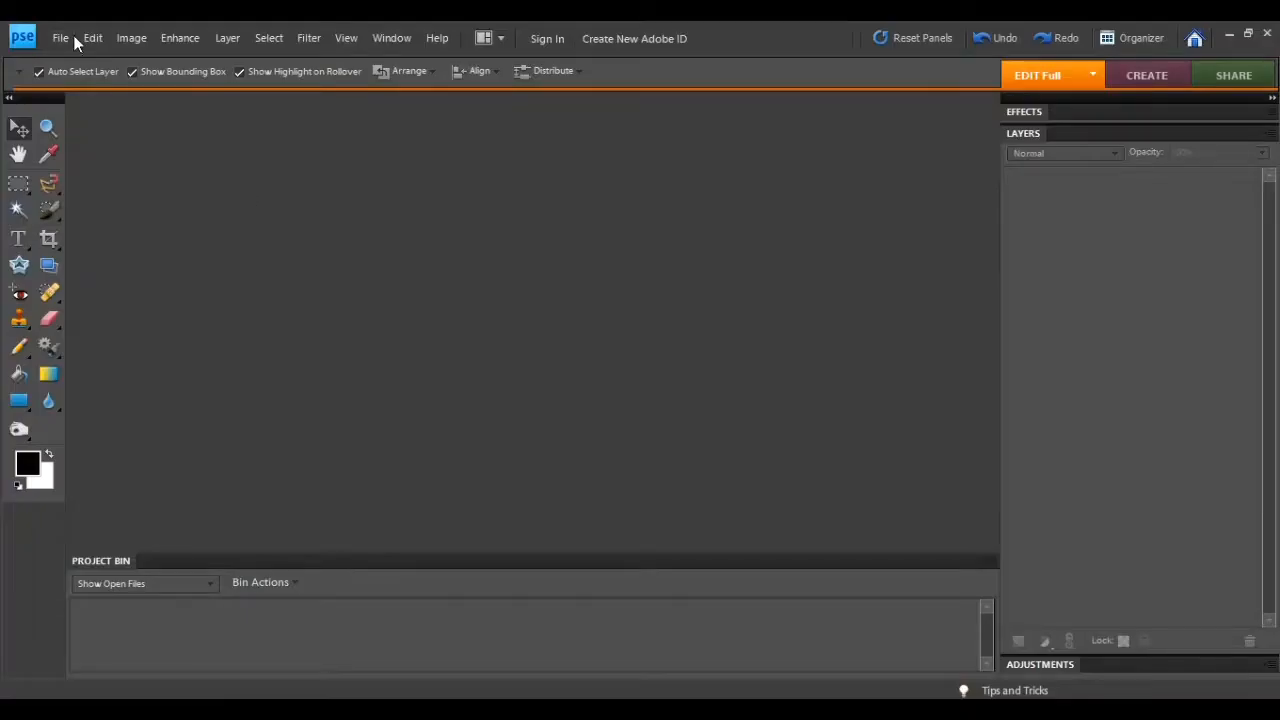
# Start a Frame From Video import and load the "ocean video" file from the Desktop
pyautogui.click(60, 38)
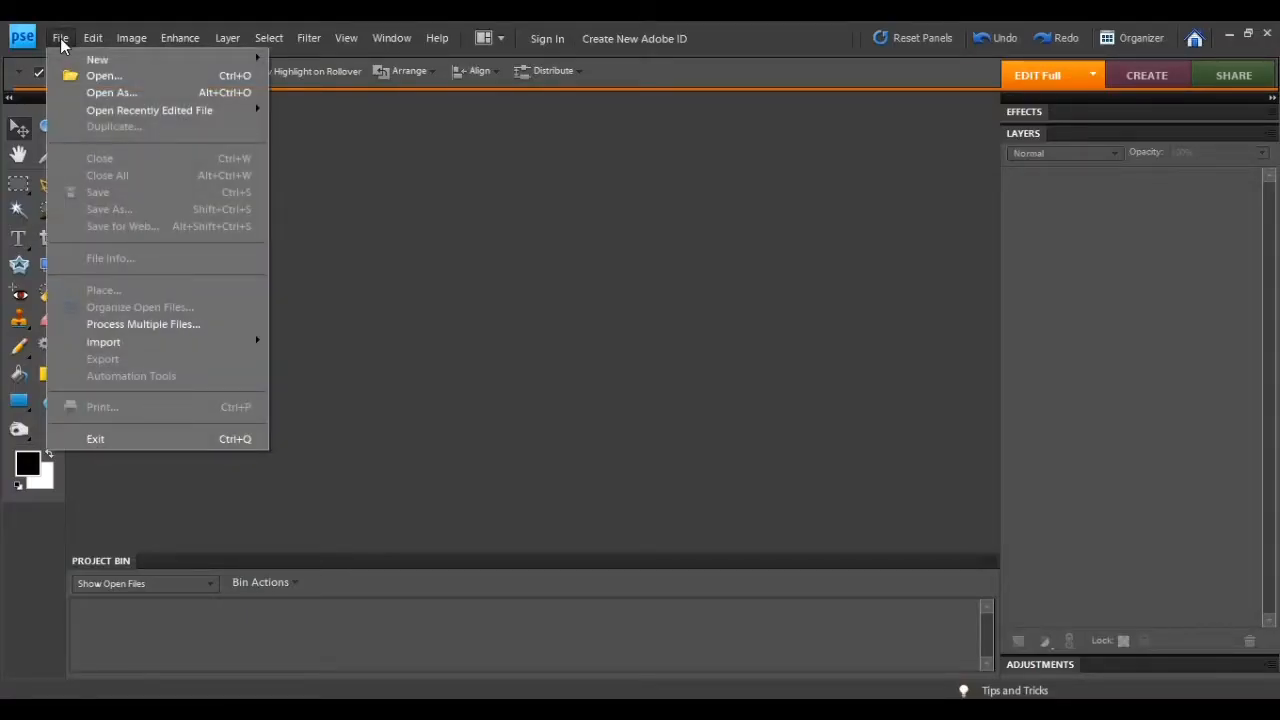
pyautogui.moveTo(154, 340)
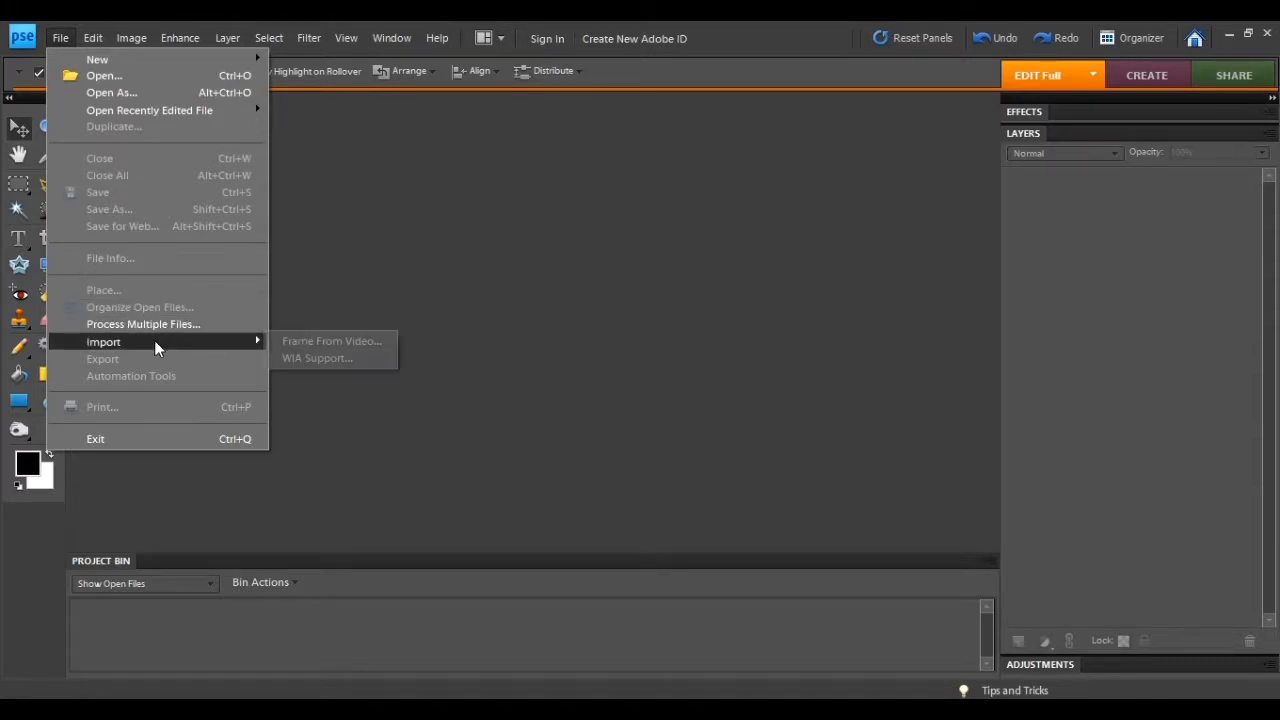
pyautogui.click(335, 342)
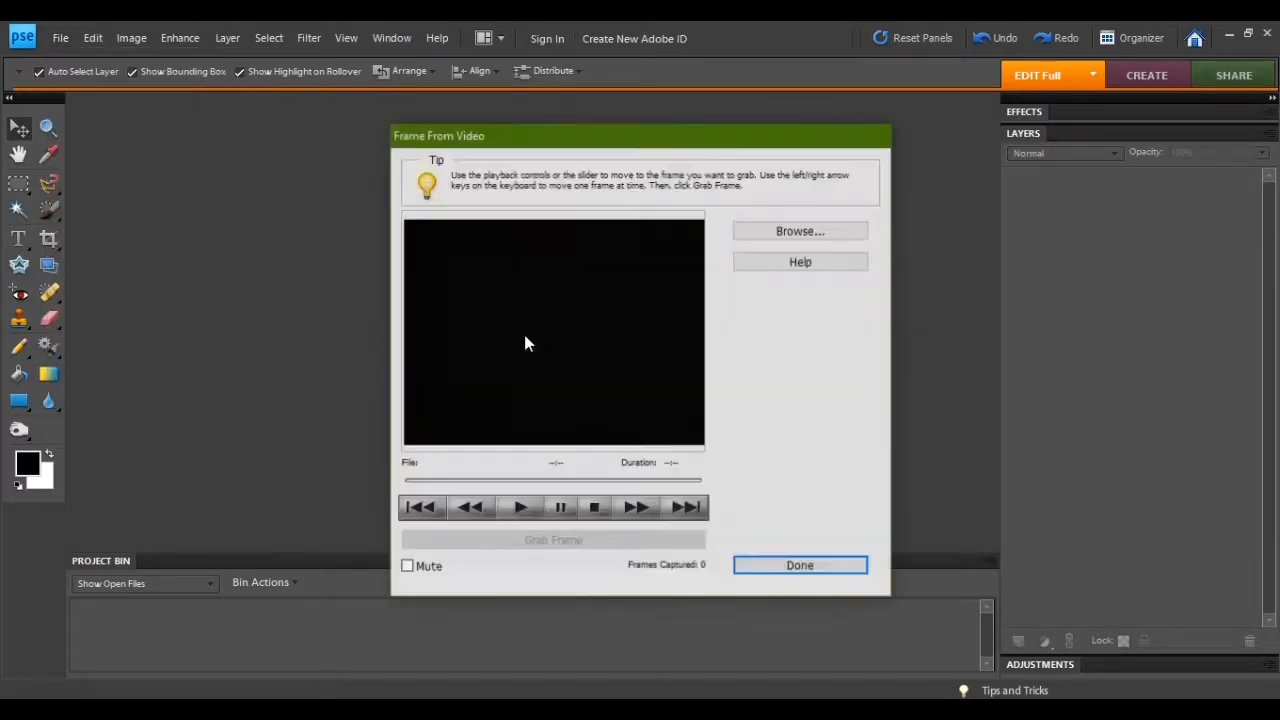
pyautogui.moveTo(560, 132); pyautogui.dragTo(490, 111)
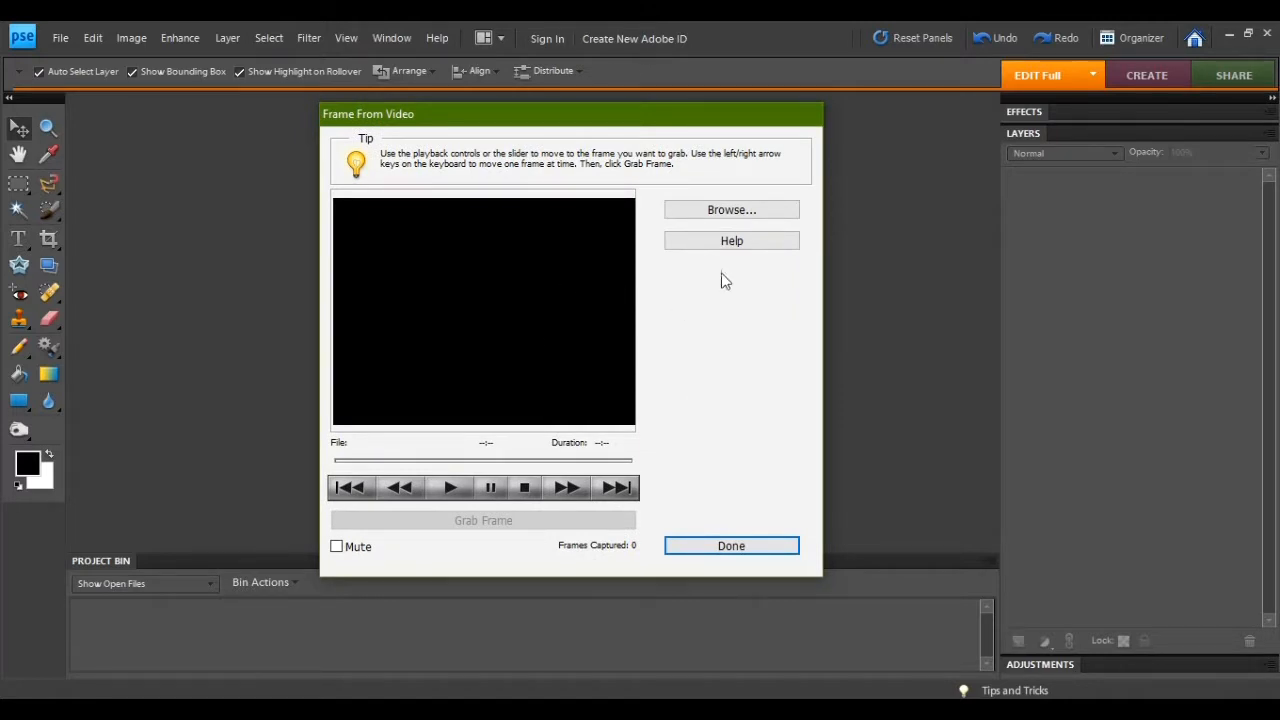
pyautogui.click(740, 212)
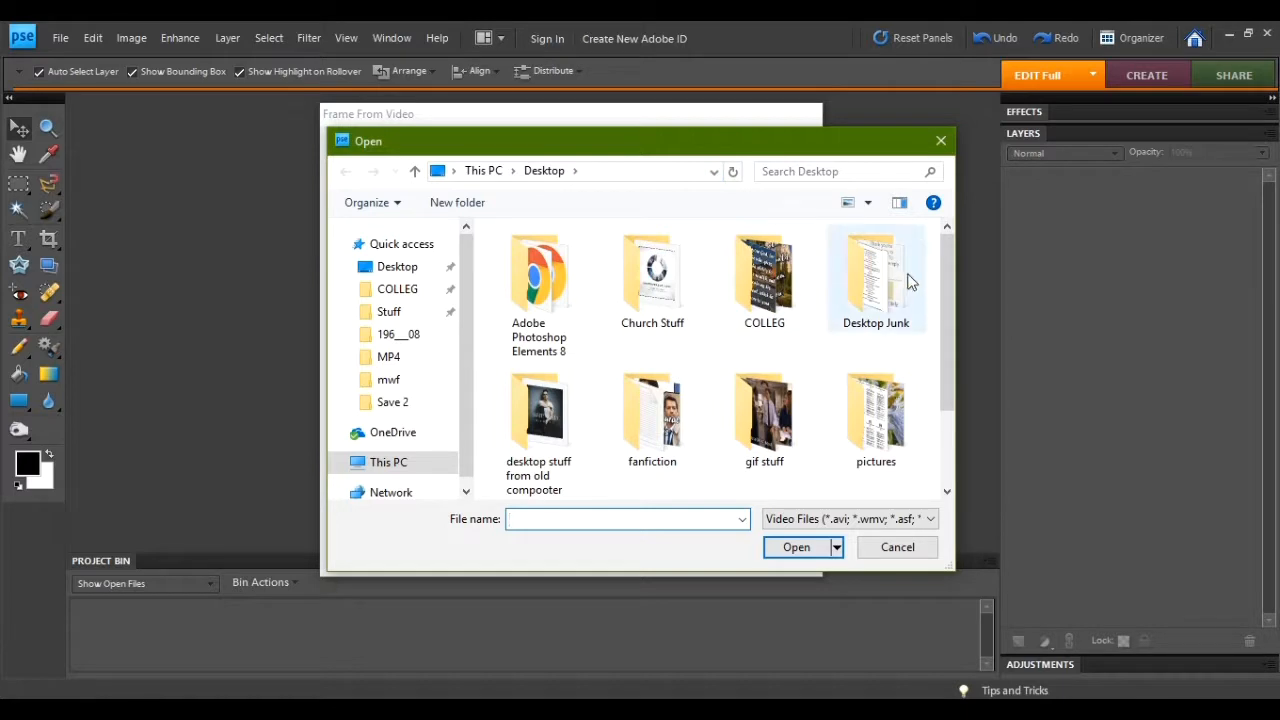
pyautogui.moveTo(942, 273); pyautogui.dragTo(938, 456)
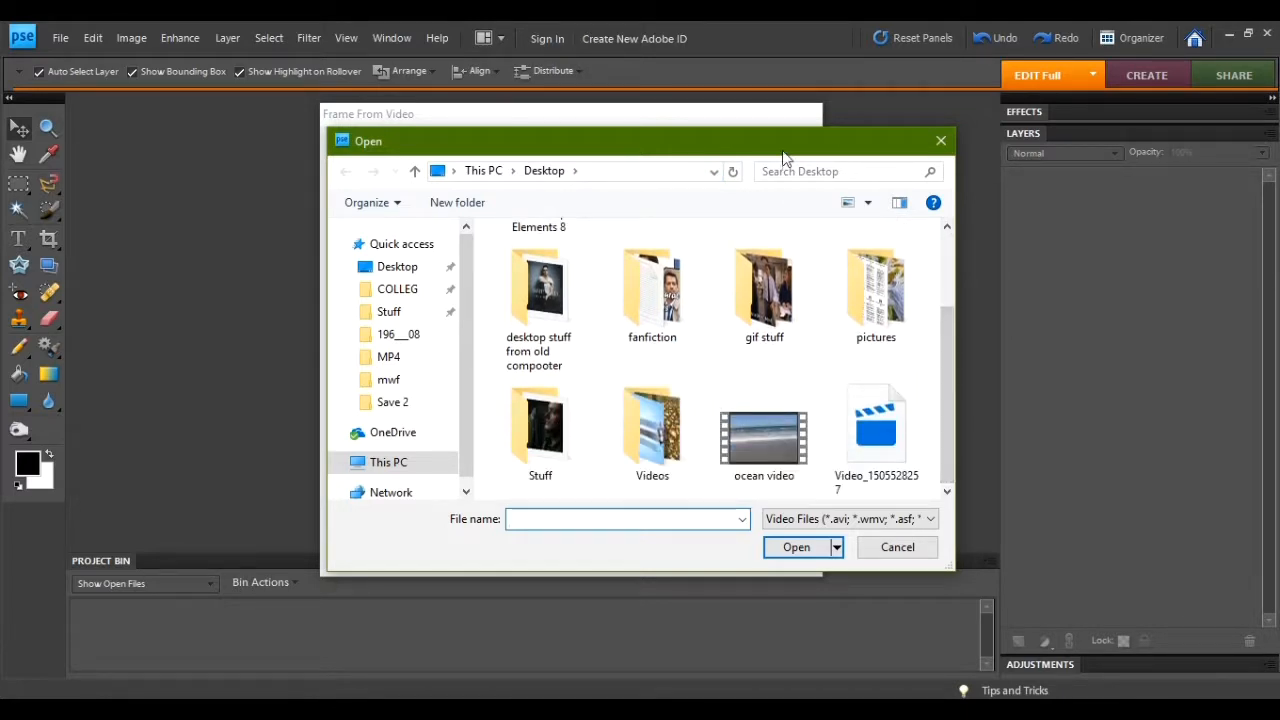
pyautogui.moveTo(786, 145); pyautogui.dragTo(721, 112)
pyautogui.click(745, 425)
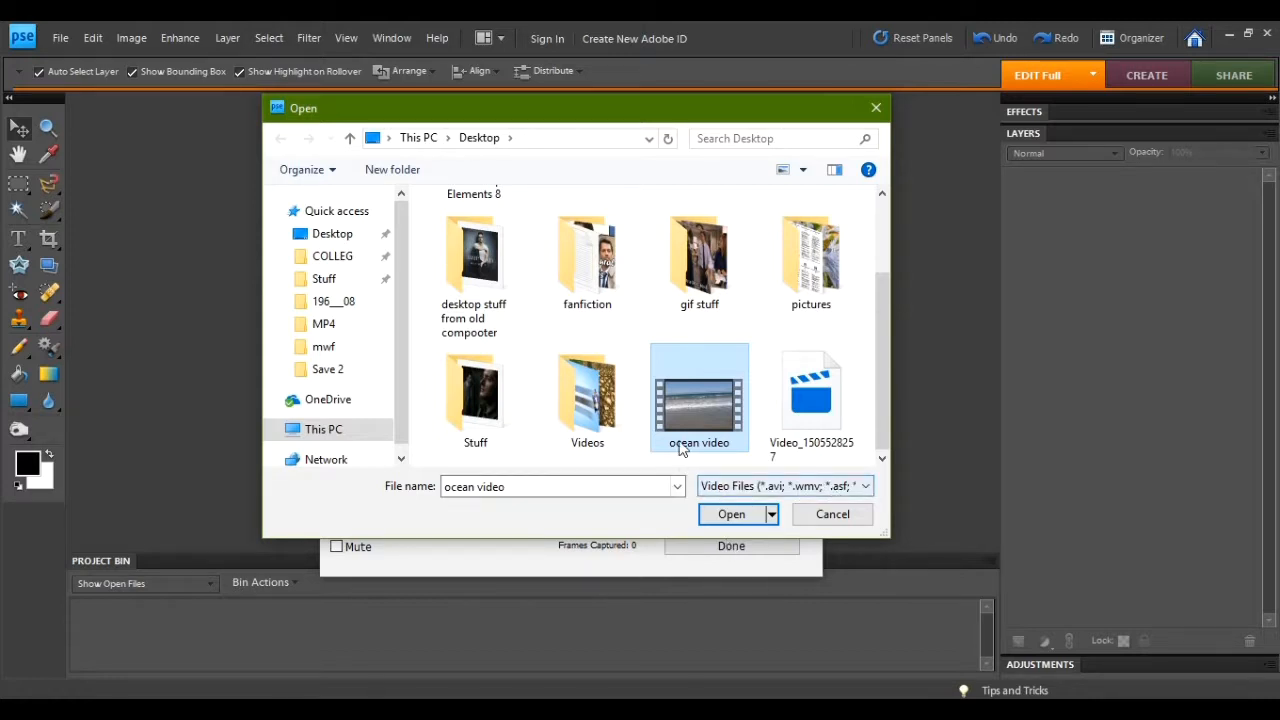
pyautogui.click(731, 515)
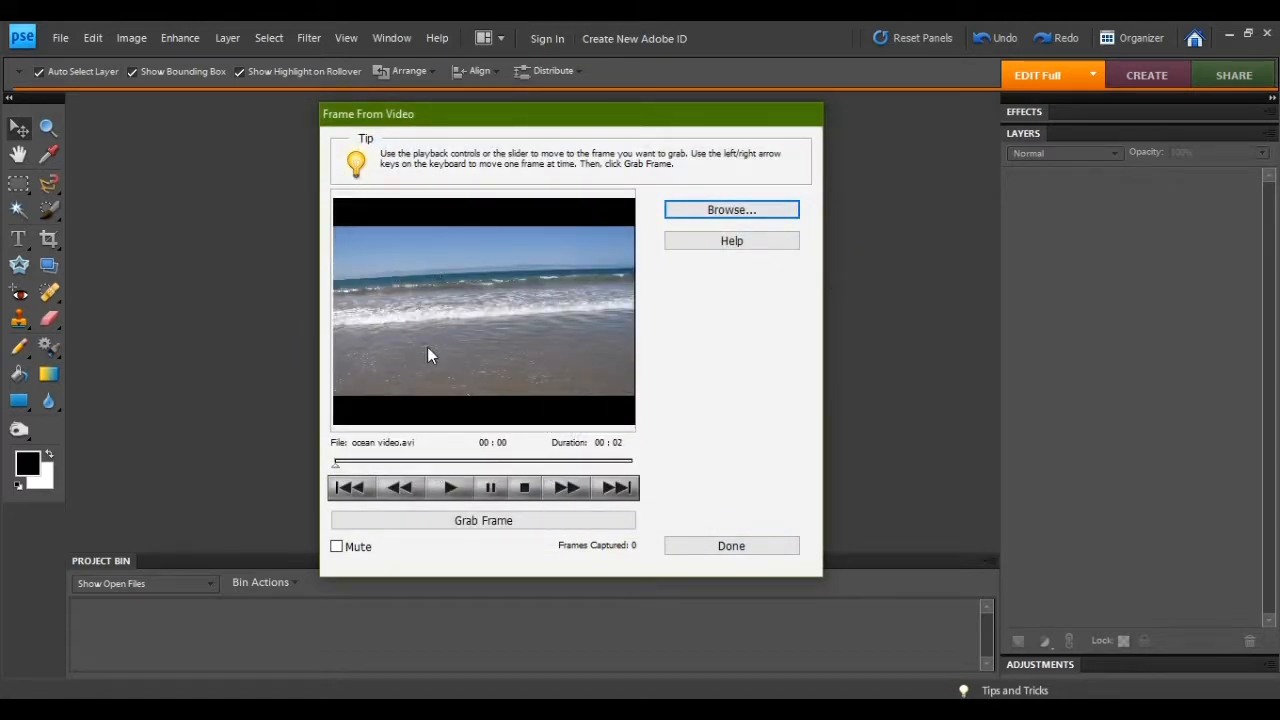
# Preview the ocean clip by playing and scrubbing through it, and return the playhead to the start
pyautogui.click(450, 488)
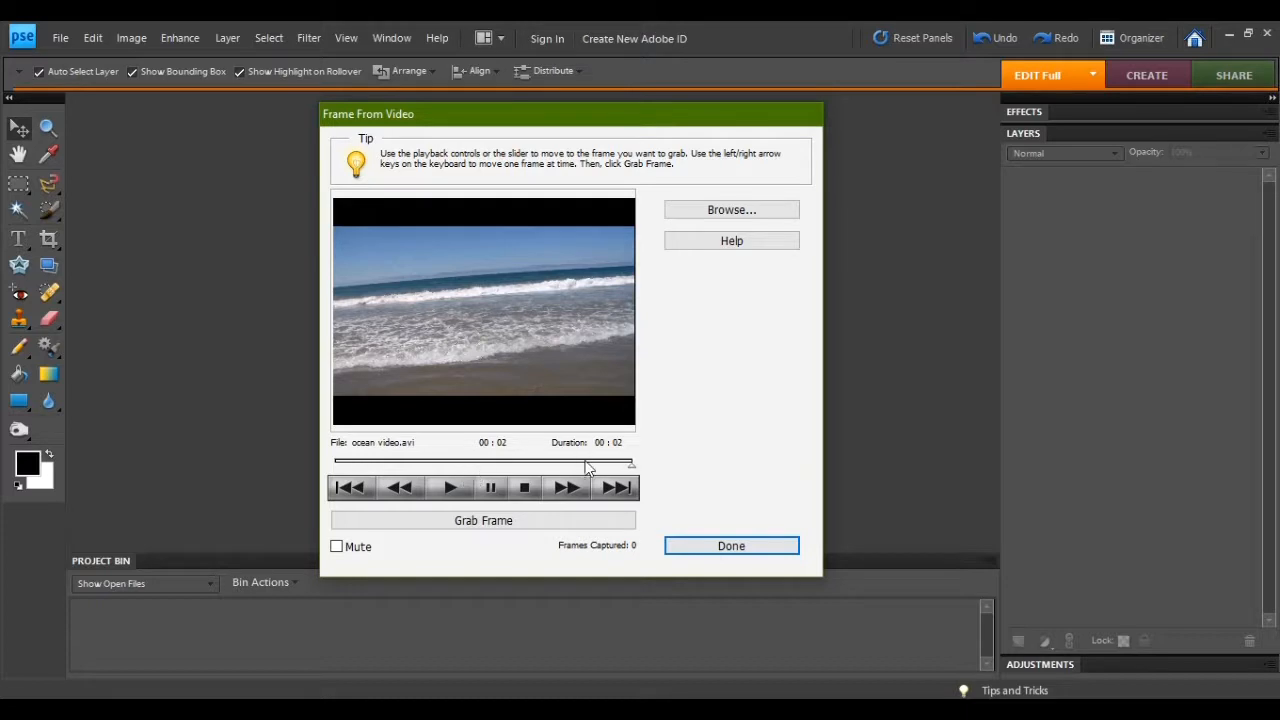
pyautogui.moveTo(630, 467); pyautogui.dragTo(625, 466)
pyautogui.moveTo(335, 465)
pyautogui.mouseDown()
pyautogui.moveTo(557, 452)
pyautogui.moveTo(343, 464)
pyautogui.mouseUp()
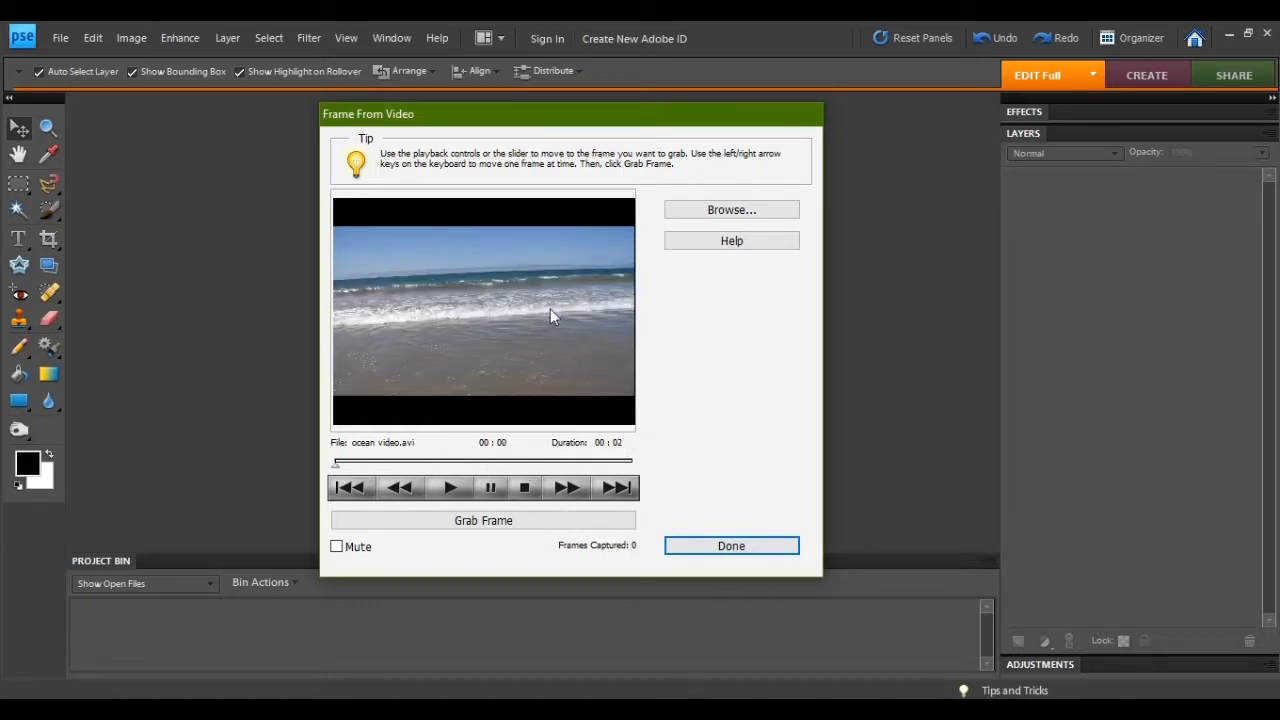
pyautogui.moveTo(335, 466)
pyautogui.mouseDown()
pyautogui.moveTo(566, 462)
pyautogui.moveTo(335, 470)
pyautogui.mouseUp()
pyautogui.moveTo(339, 466); pyautogui.dragTo(629, 462)
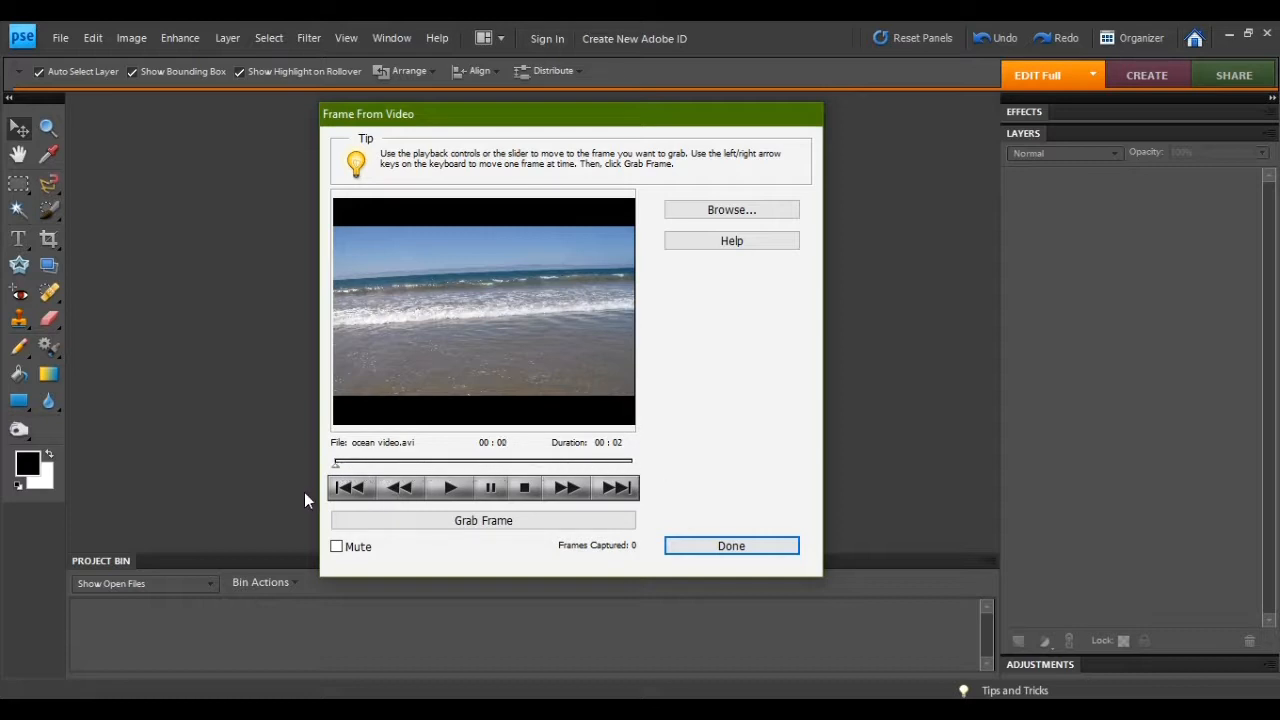
pyautogui.click(450, 487)
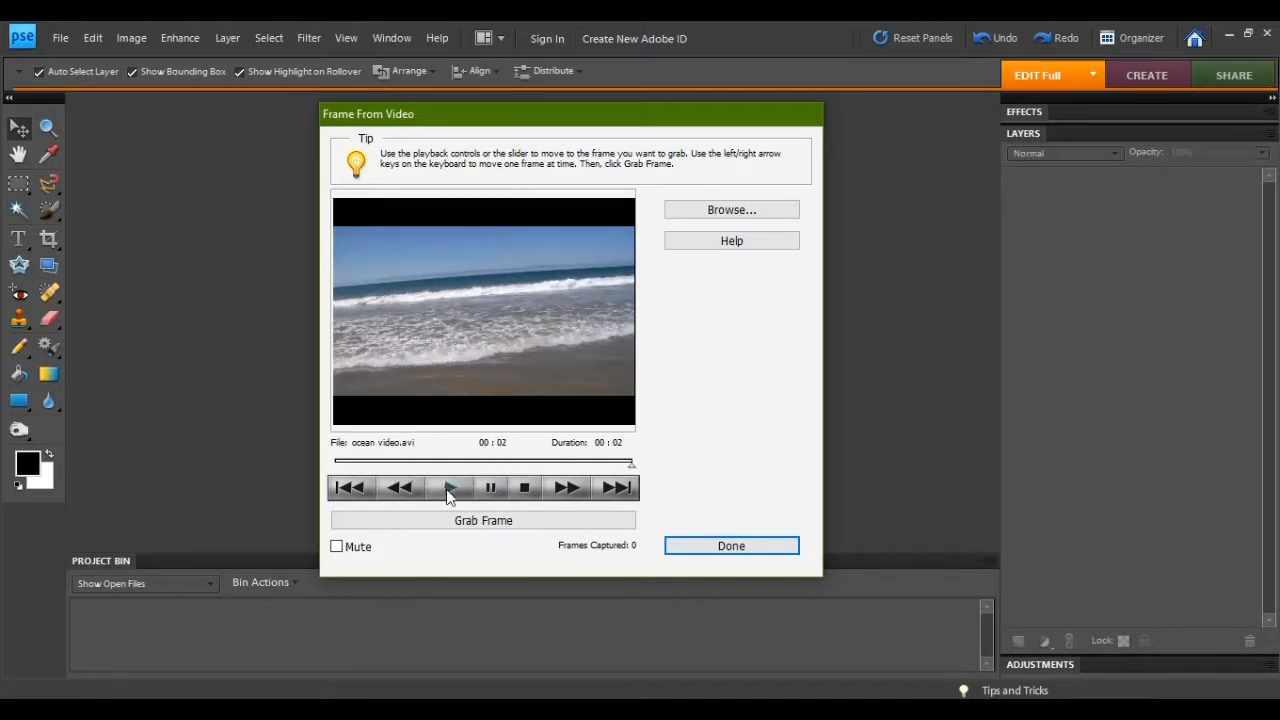
pyautogui.press('XF86AudioMute')
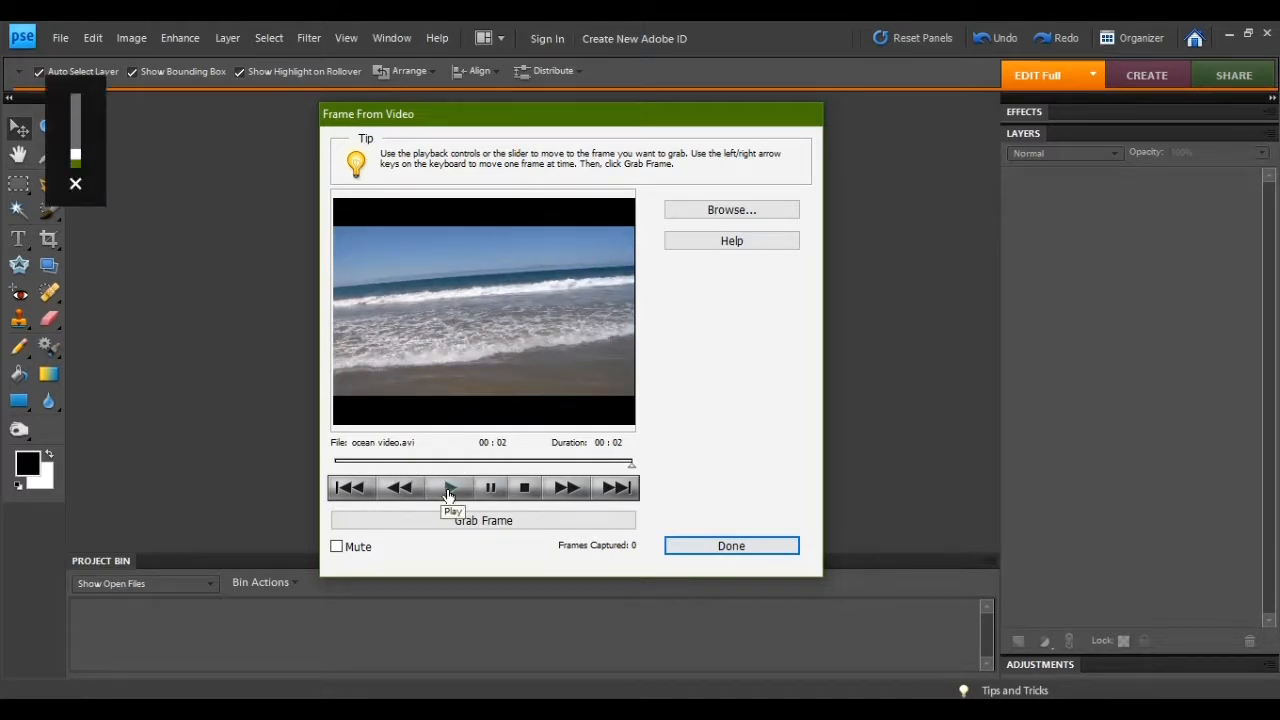
pyautogui.moveTo(622, 468); pyautogui.dragTo(323, 482)
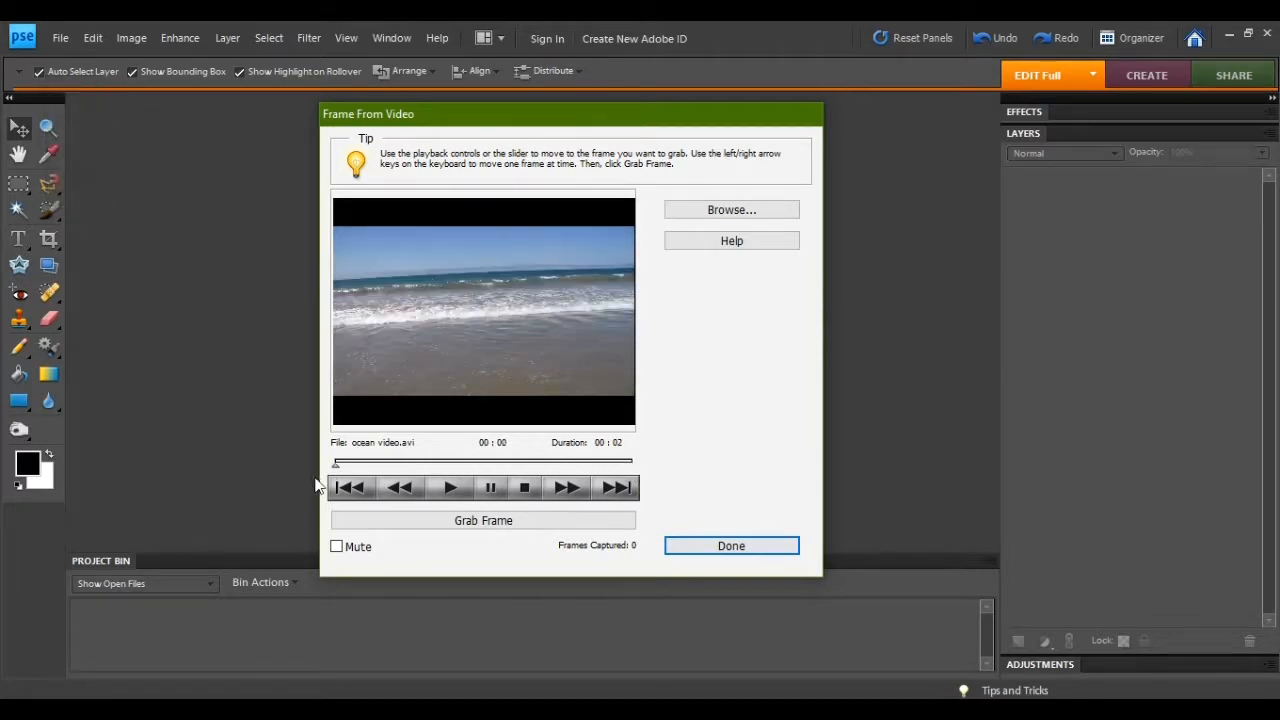
# Grab the clip's opening frame, advance the playhead slightly and grab a second frame
pyautogui.click(401, 521)
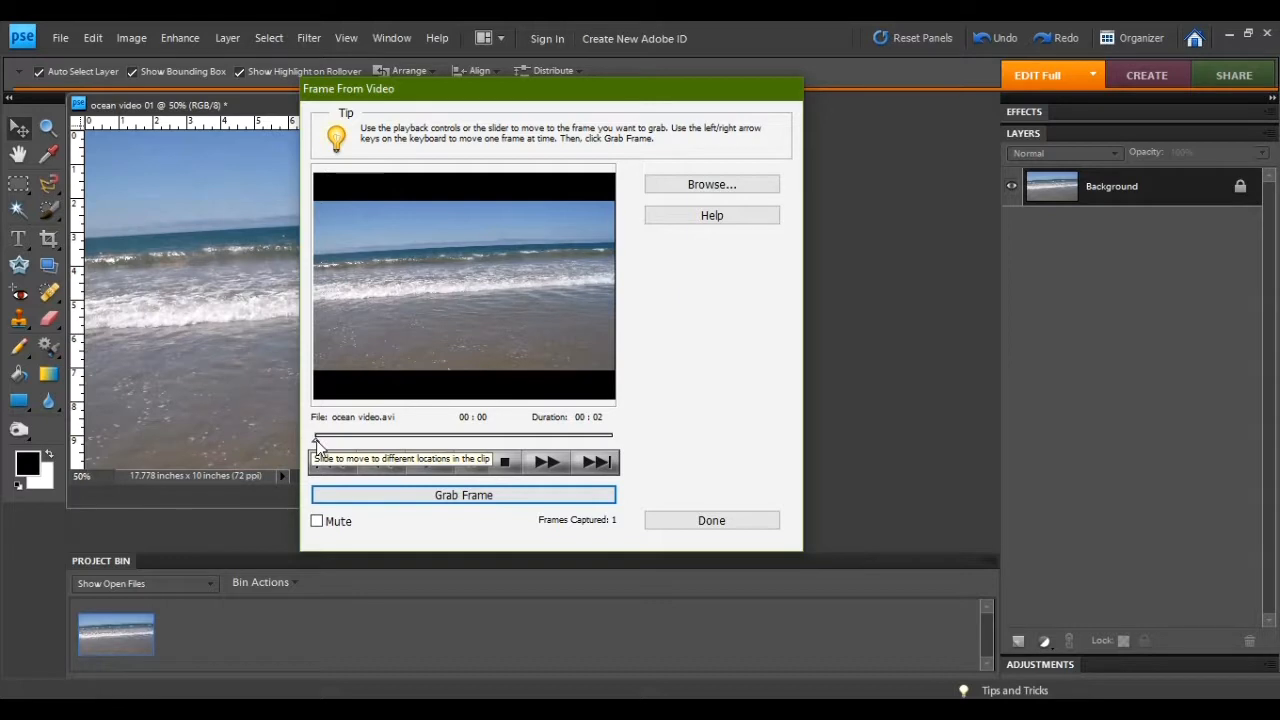
pyautogui.click(316, 440)
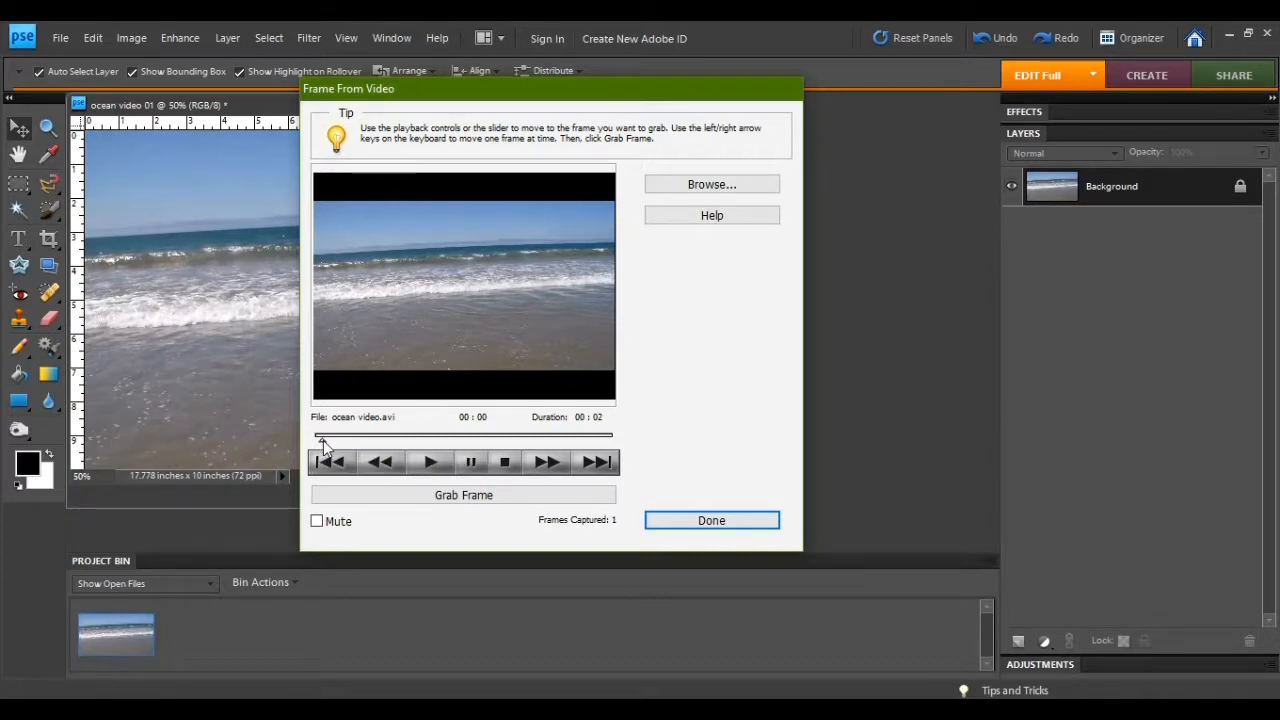
pyautogui.moveTo(323, 440); pyautogui.dragTo(329, 441)
pyautogui.click(452, 494)
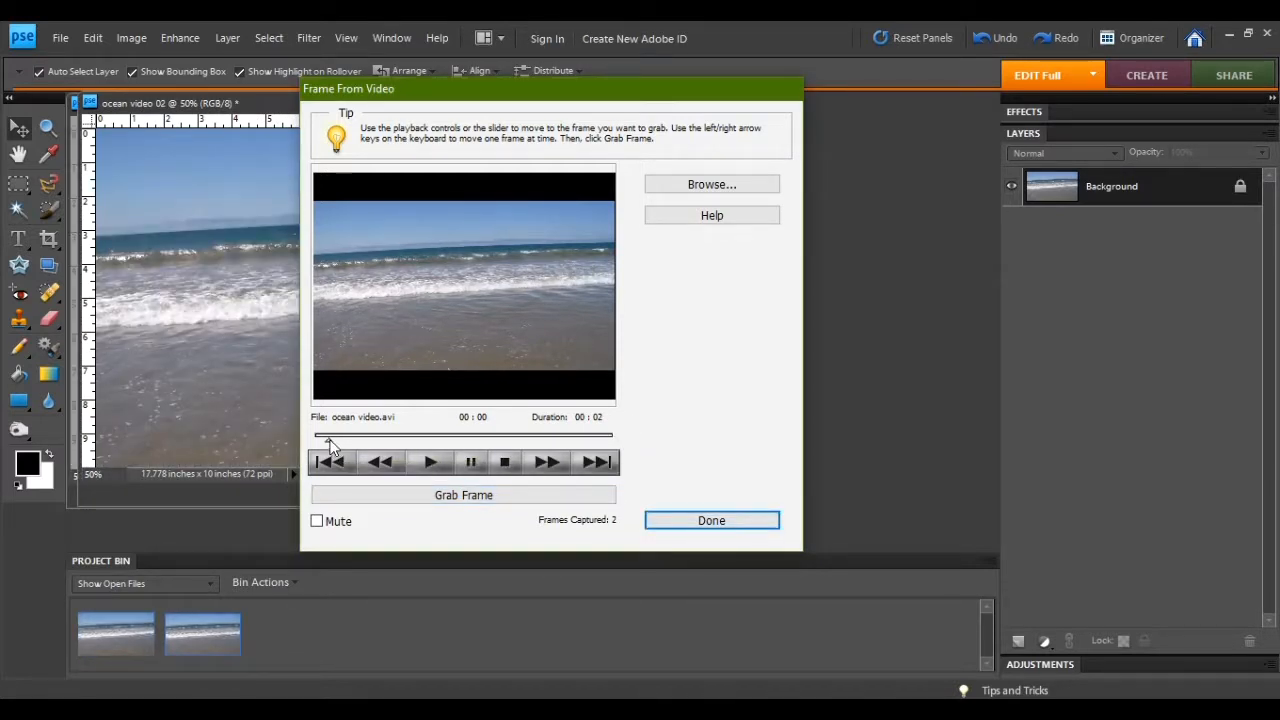
# Keep advancing through the ocean clip in small increments, grabbing each successive frame through frame 25
pyautogui.click(368, 493)
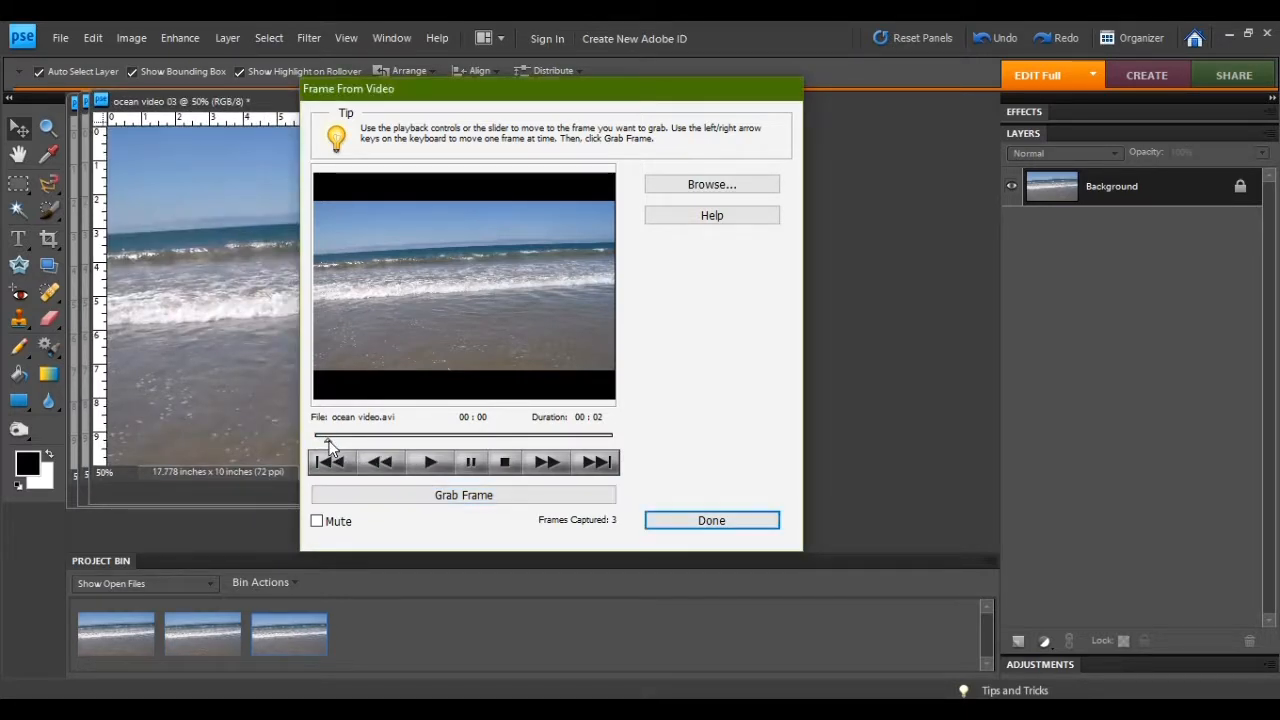
pyautogui.click(355, 494)
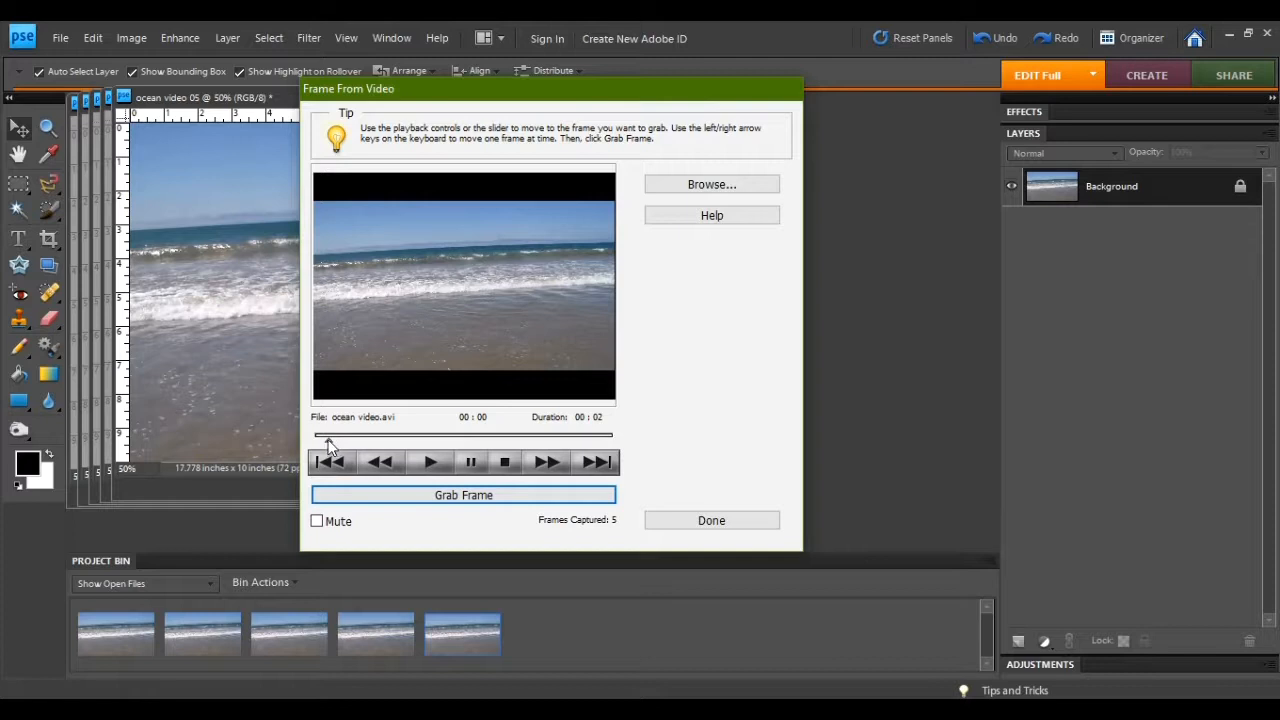
pyautogui.press('Tab')
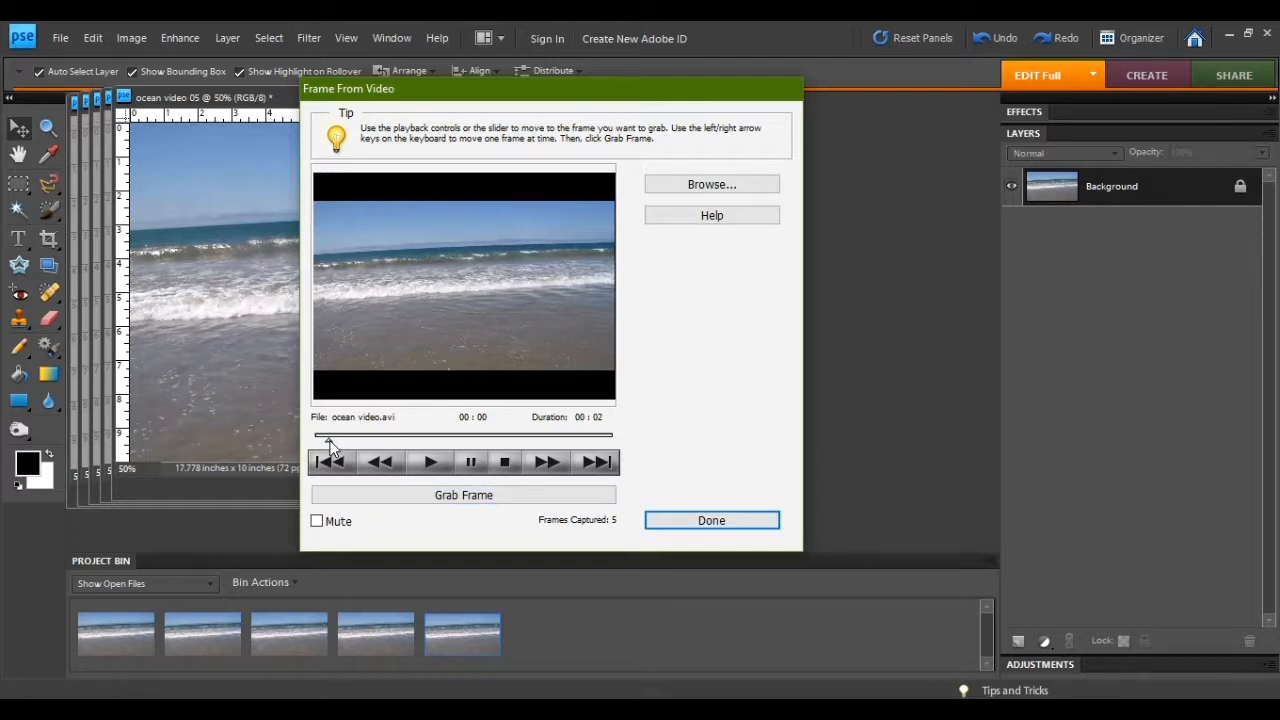
pyautogui.click(392, 498)
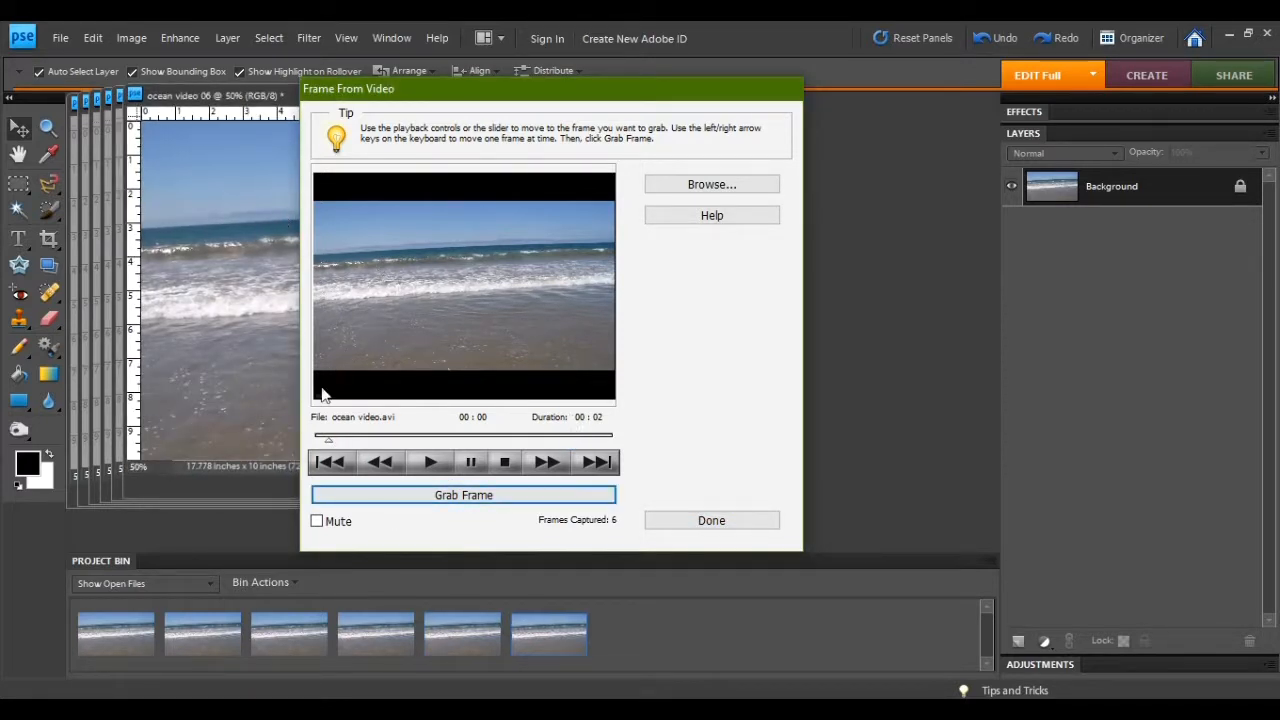
pyautogui.press('Tab')
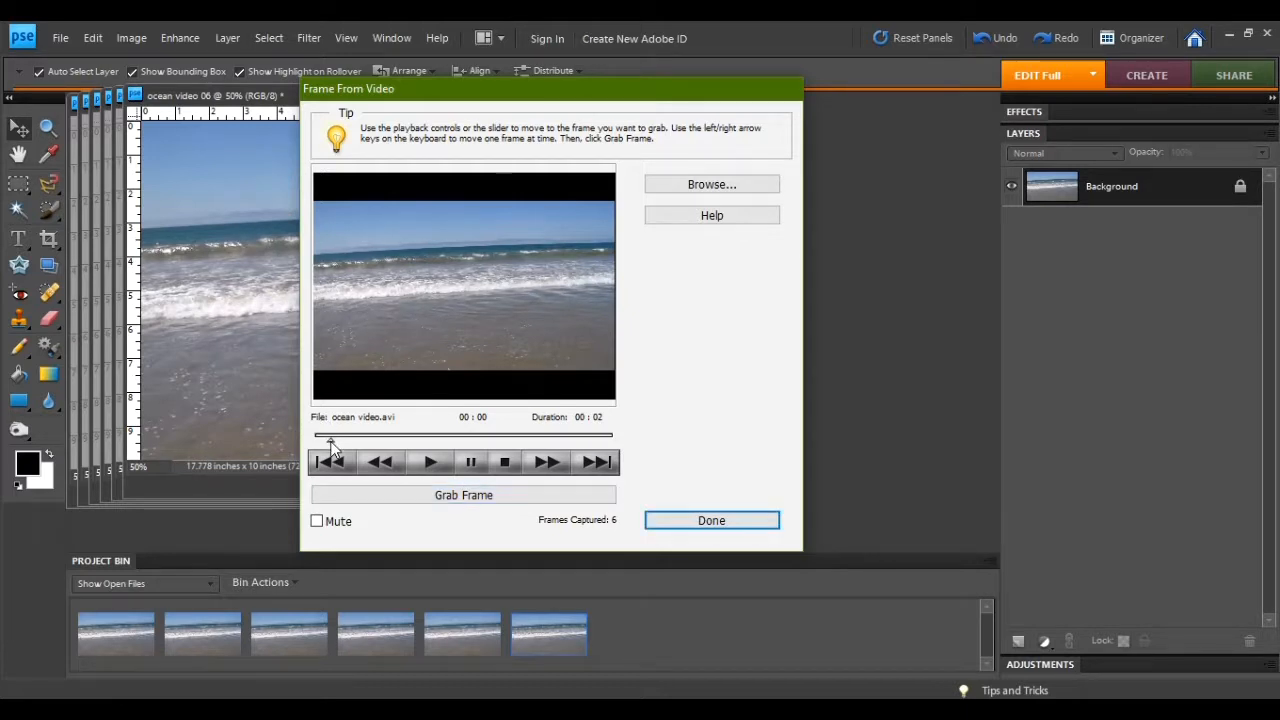
pyautogui.click(455, 490)
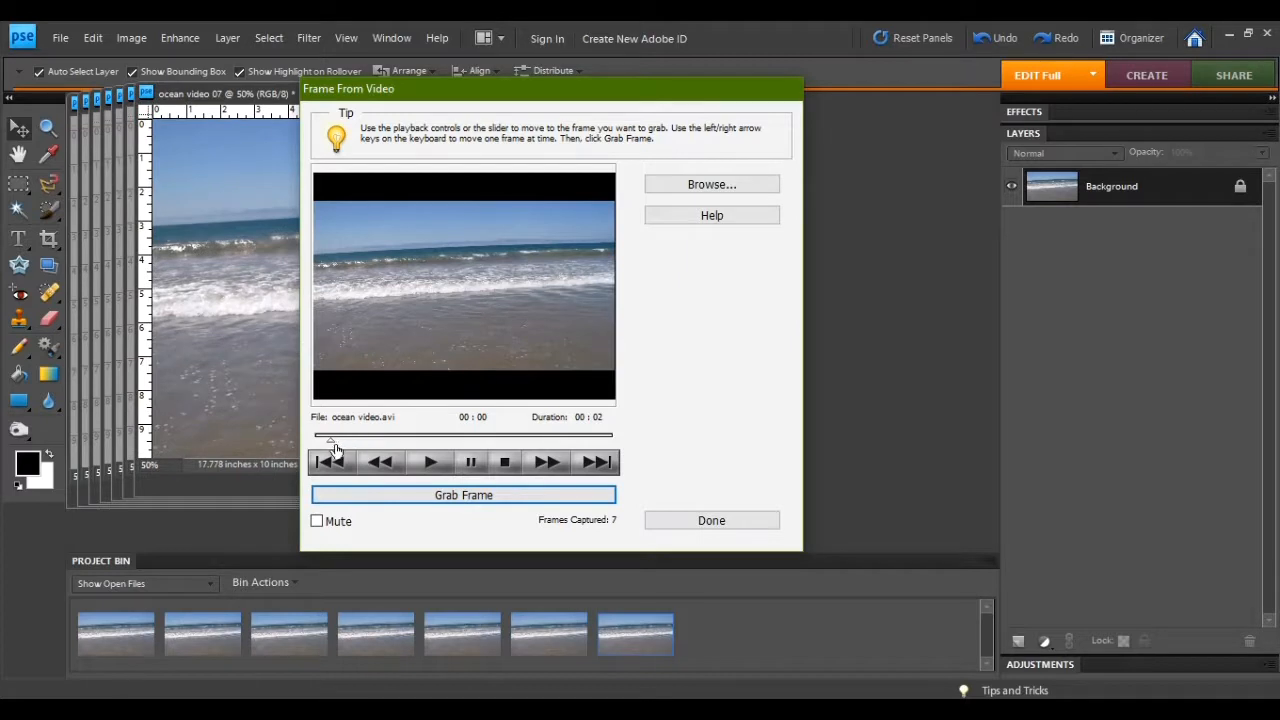
pyautogui.click(372, 500)
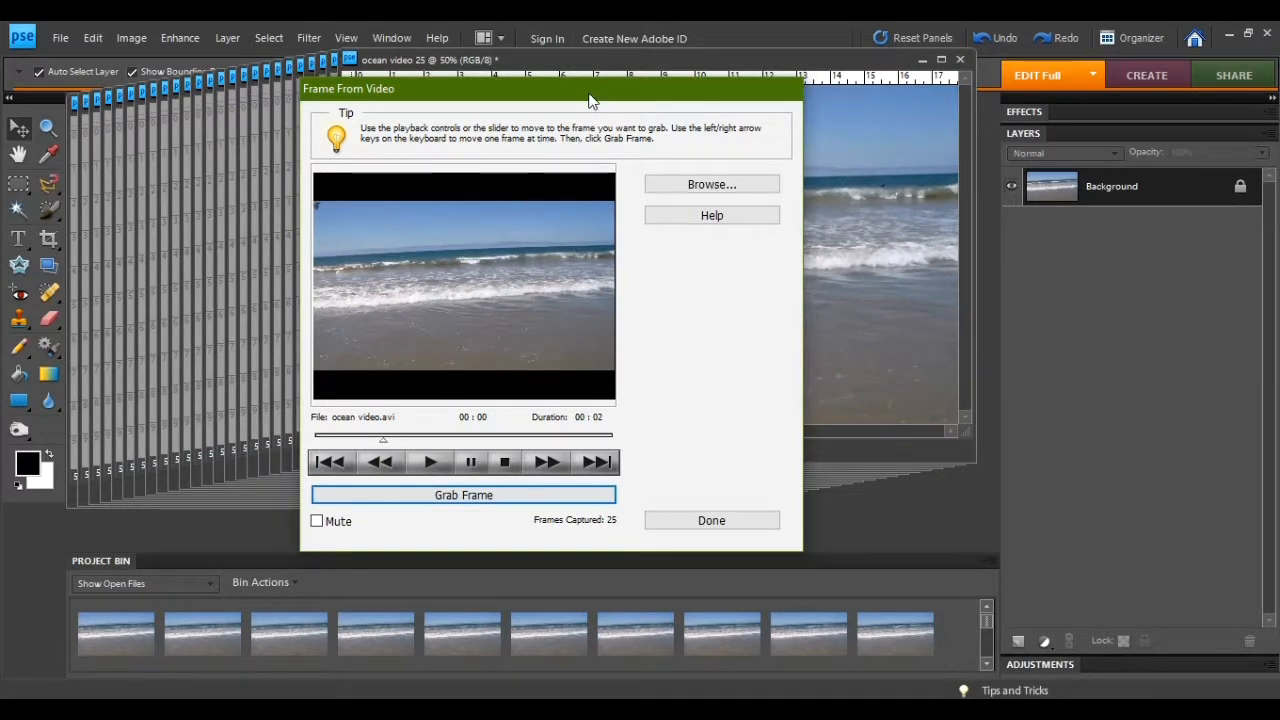
pyautogui.moveTo(590, 100); pyautogui.dragTo(466, 100)
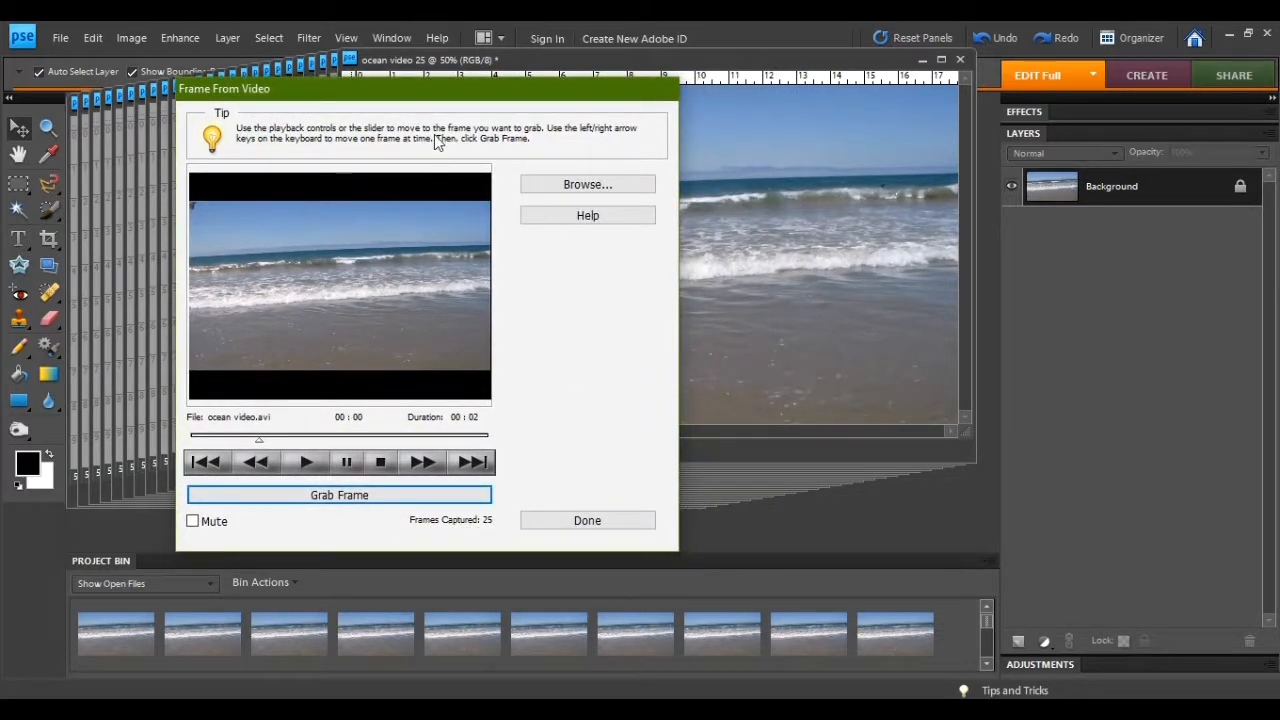
pyautogui.moveTo(450, 100); pyautogui.dragTo(750, 125)
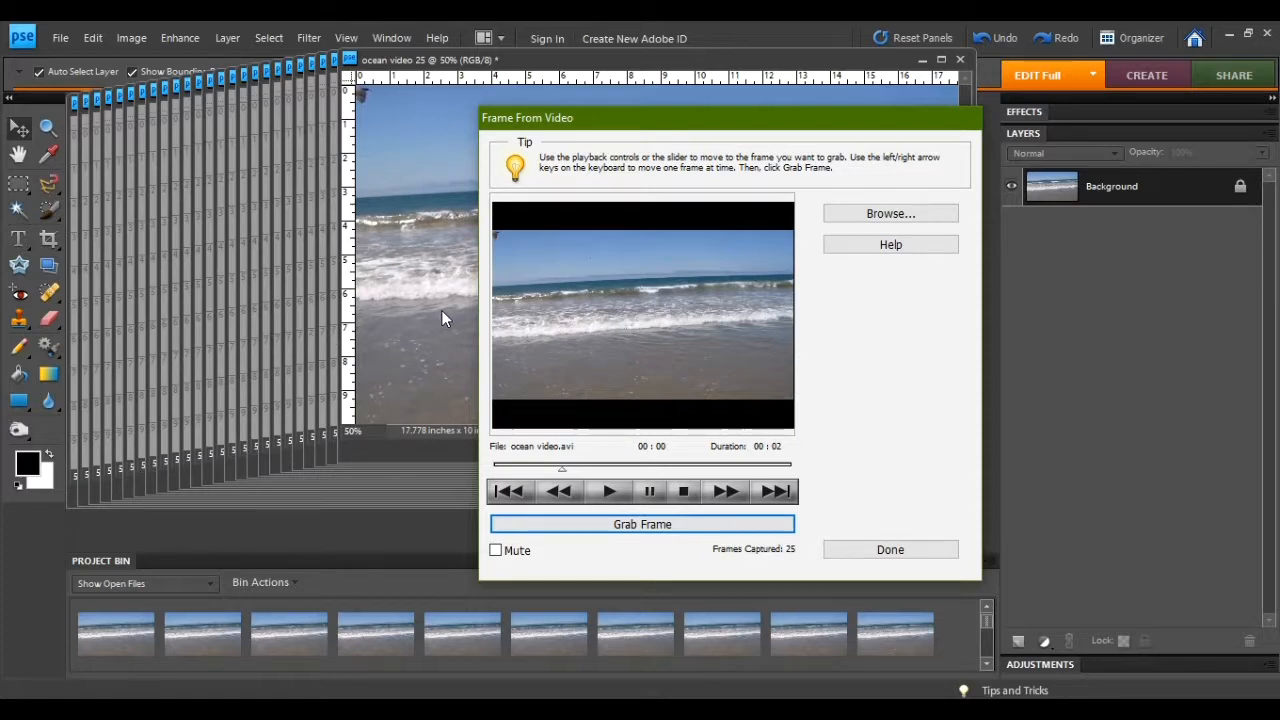
pyautogui.moveTo(602, 118); pyautogui.dragTo(389, 150)
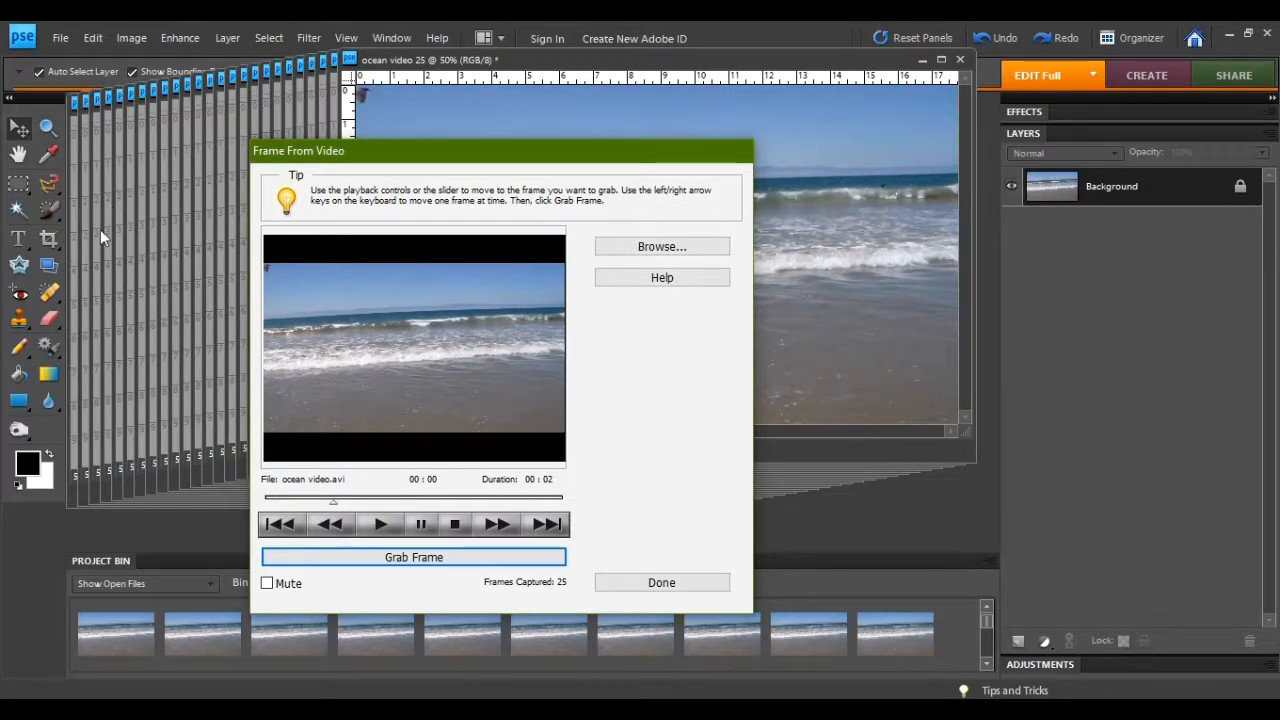
pyautogui.moveTo(470, 150); pyautogui.dragTo(493, 100)
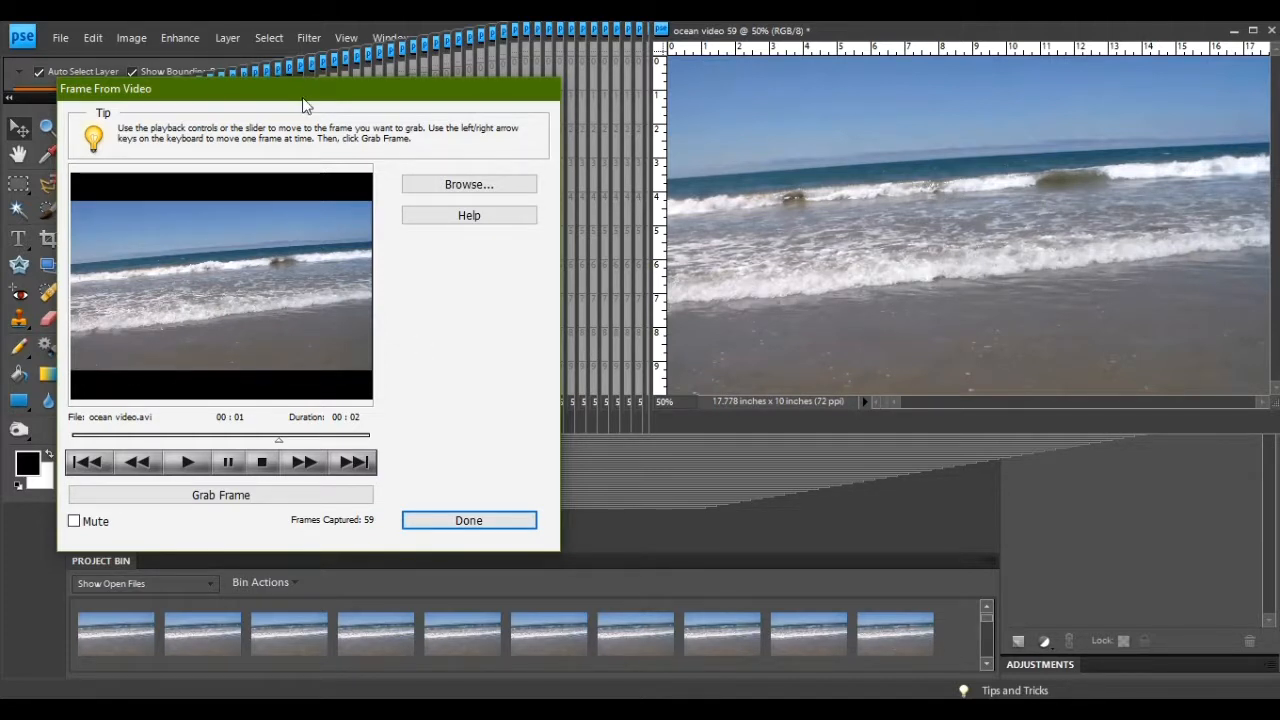
pyautogui.moveTo(303, 91); pyautogui.dragTo(445, 69)
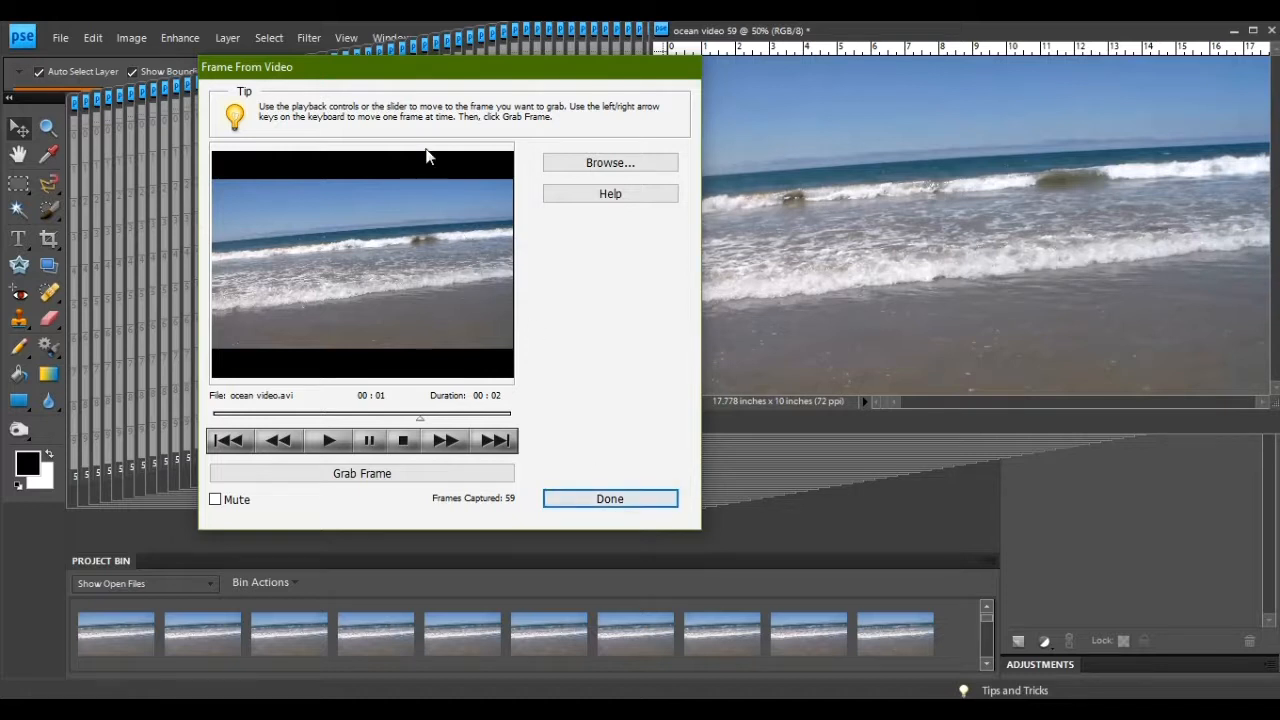
pyautogui.moveTo(416, 80); pyautogui.dragTo(389, 151)
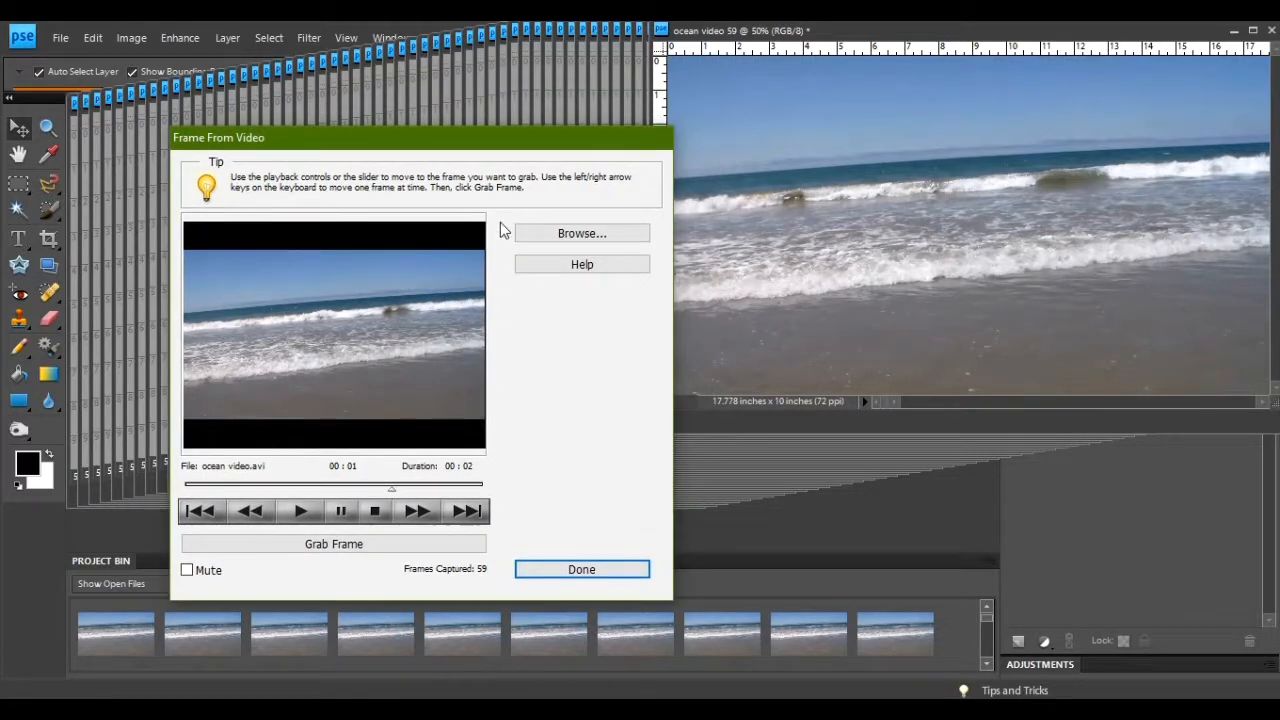
pyautogui.moveTo(507, 130); pyautogui.dragTo(479, 70)
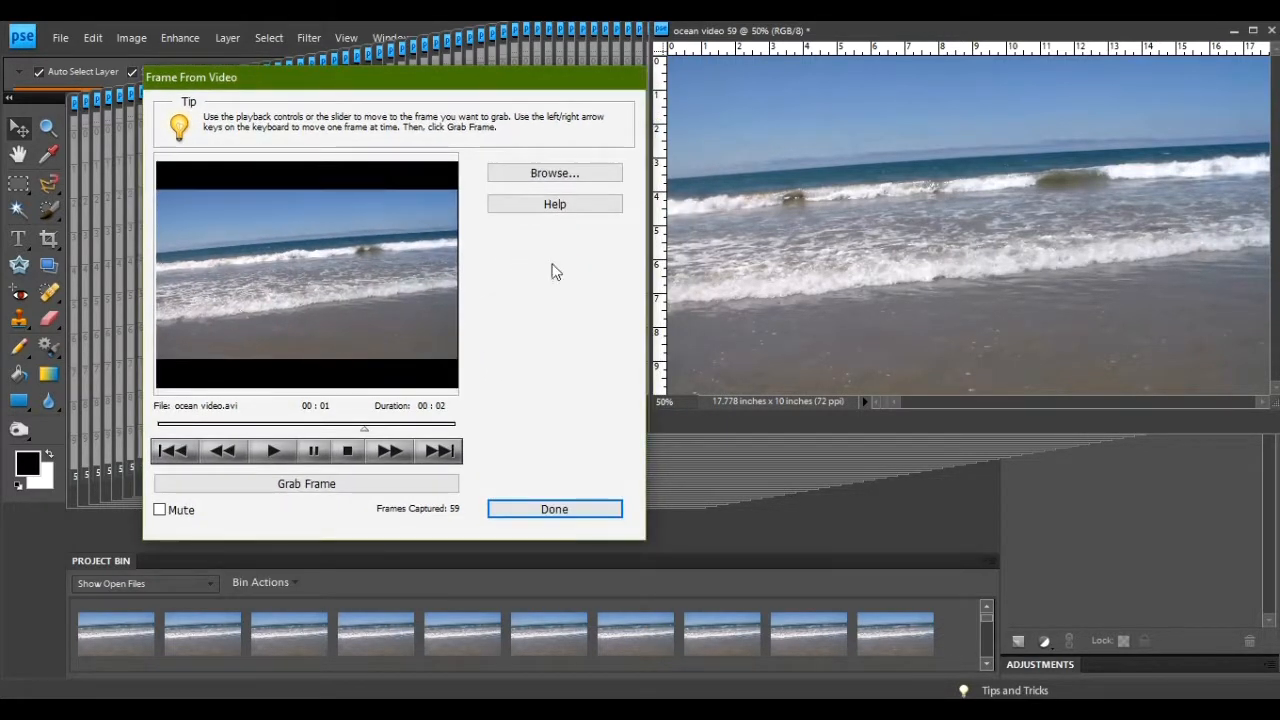
# Finish the frame capture and minimize the captured frame windows one by one, from ocean video 59 down through ocean video 22
pyautogui.click(522, 514)
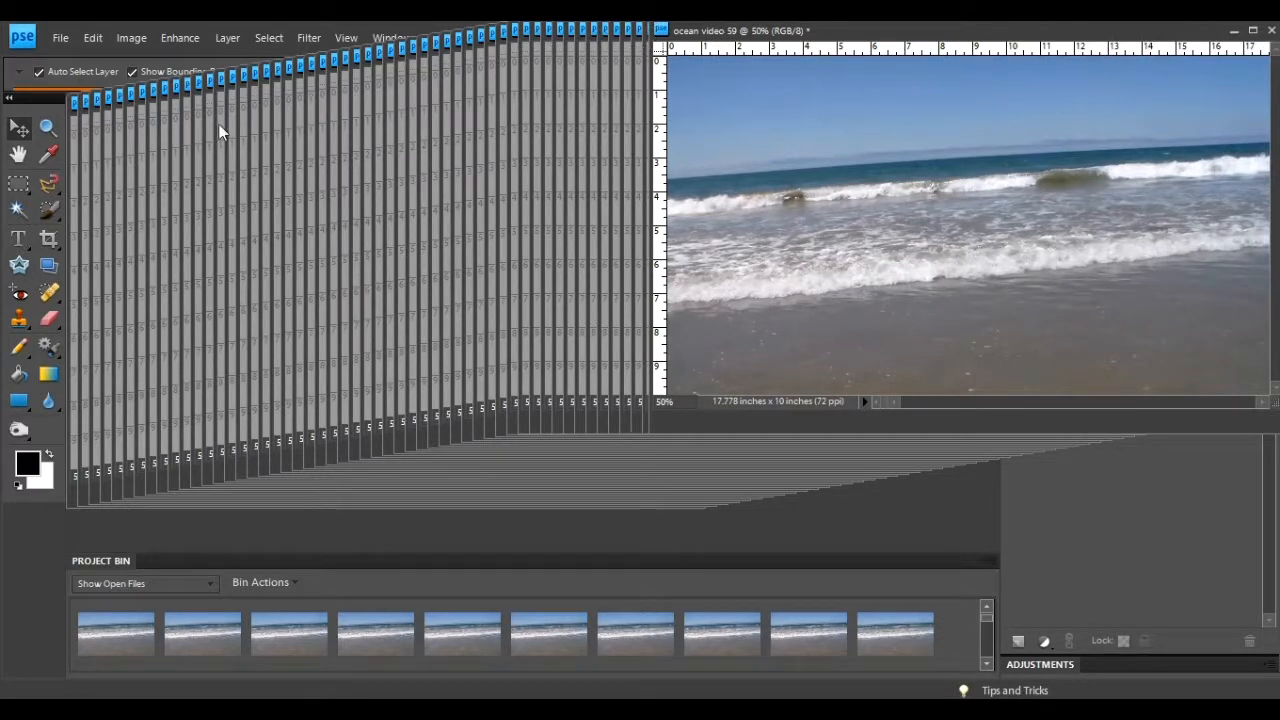
pyautogui.click(1234, 32)
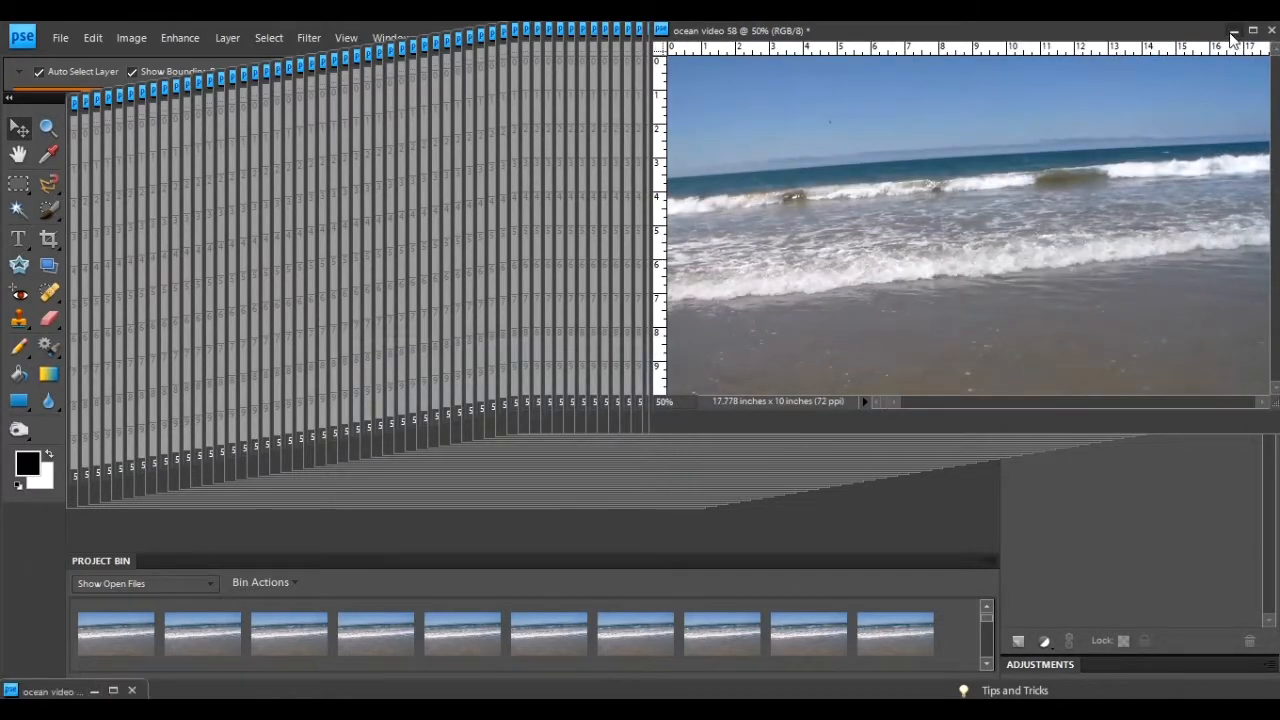
pyautogui.click(1233, 32)
pyautogui.click(1233, 32)
pyautogui.click(1233, 32)
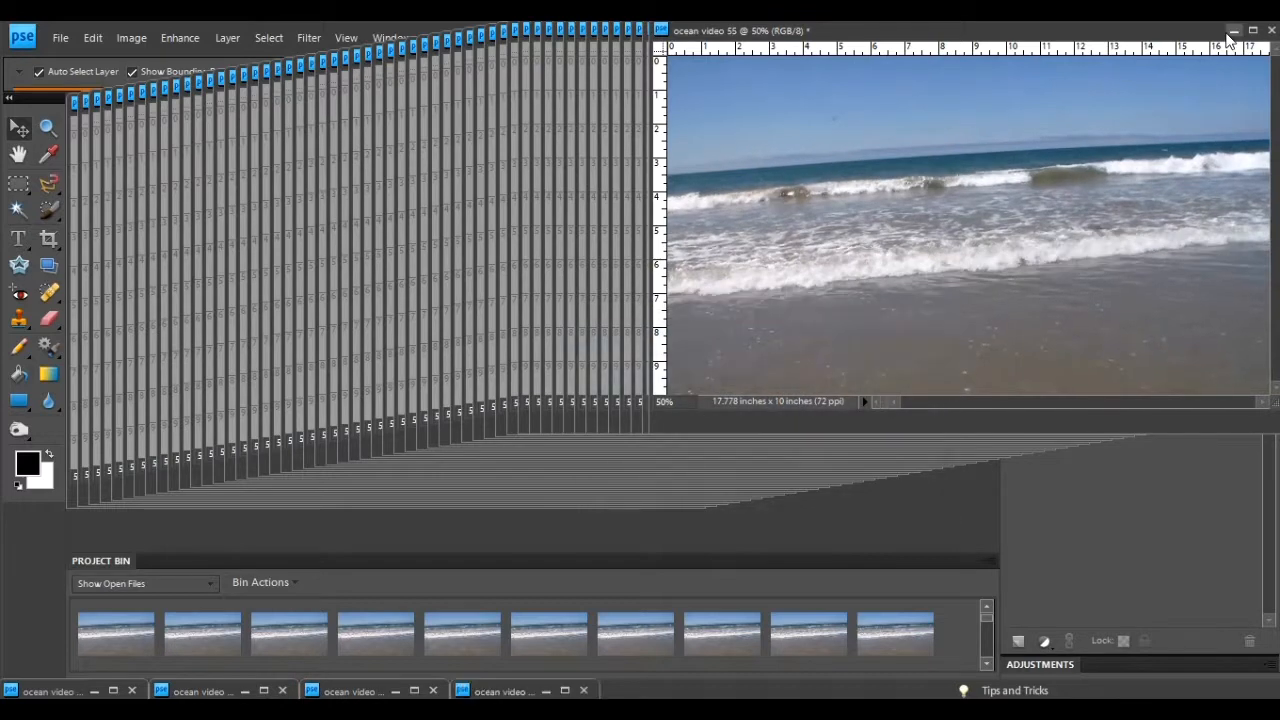
pyautogui.click(1233, 32)
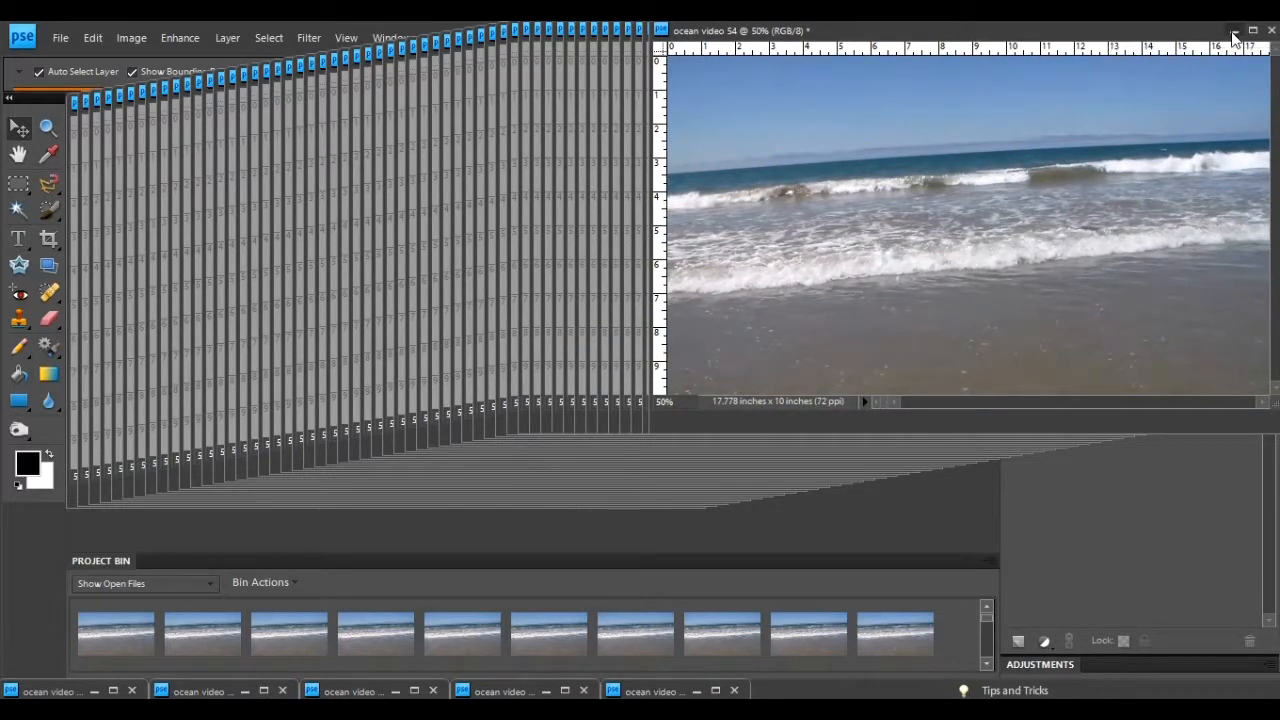
pyautogui.click(1229, 35)
pyautogui.click(1229, 35)
pyautogui.click(1229, 35)
pyautogui.click(1217, 33)
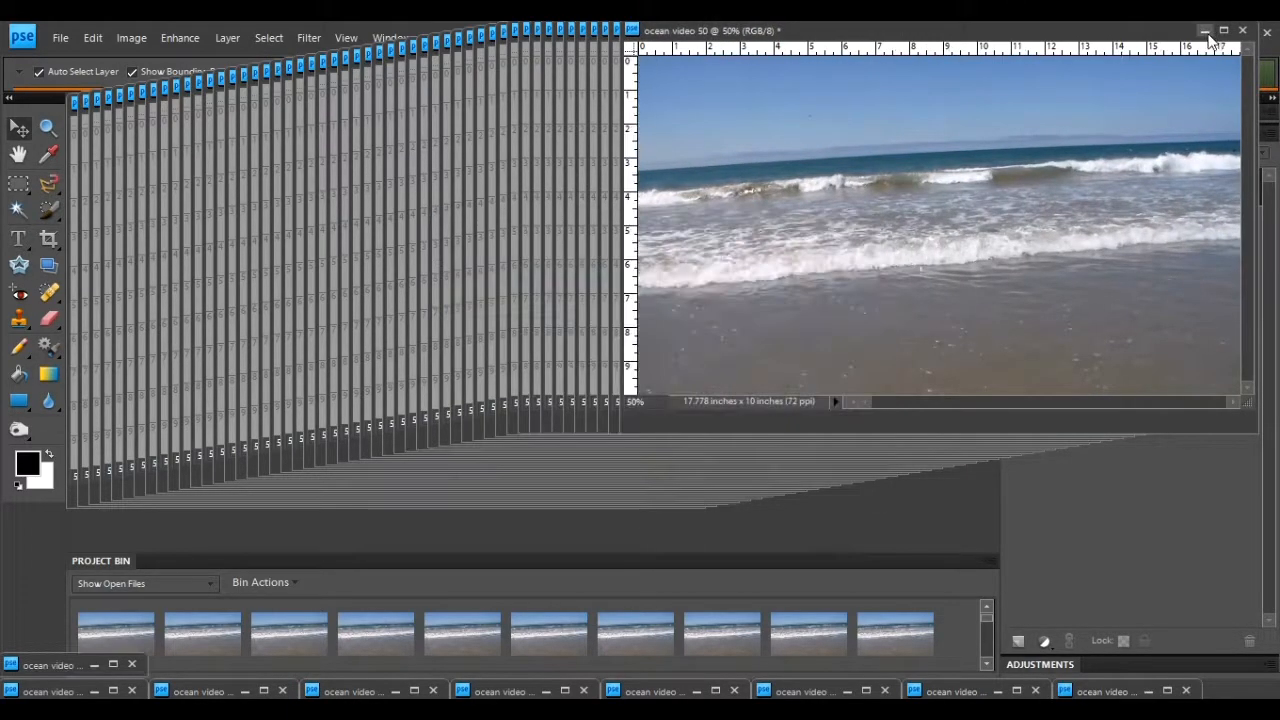
pyautogui.click(1205, 33)
pyautogui.click(1192, 32)
pyautogui.click(1184, 33)
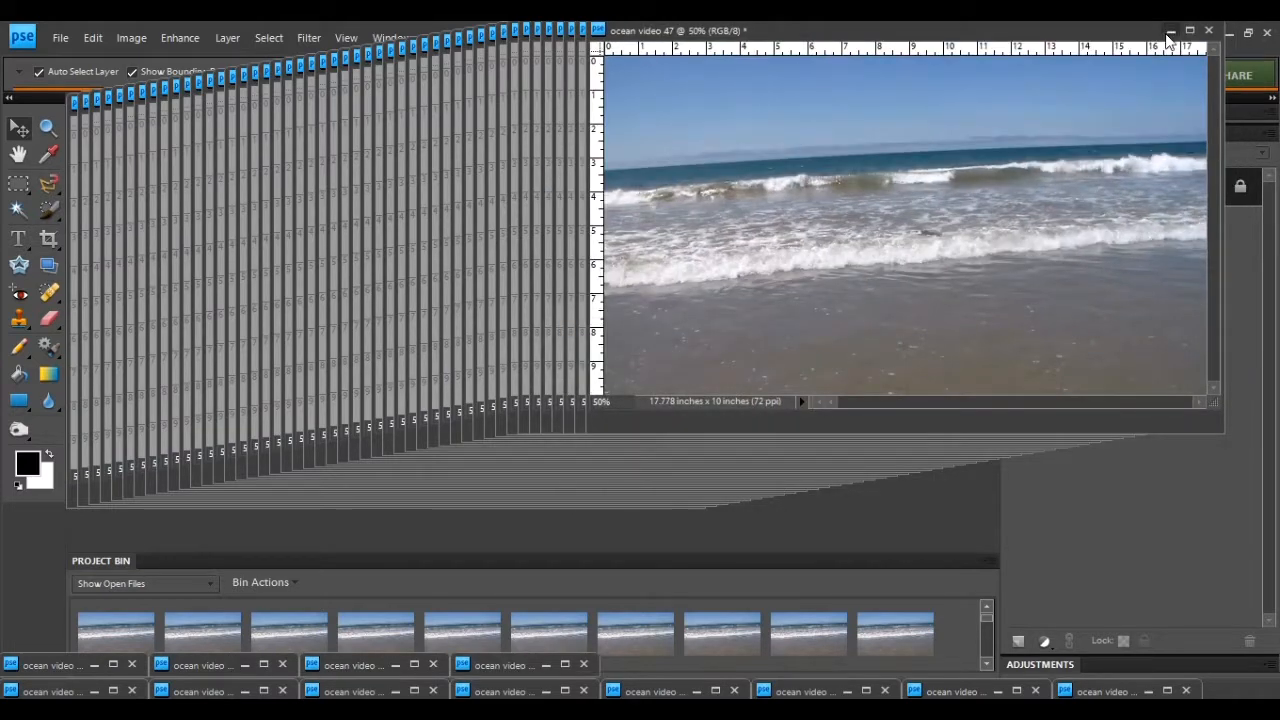
pyautogui.click(1171, 33)
pyautogui.click(1160, 35)
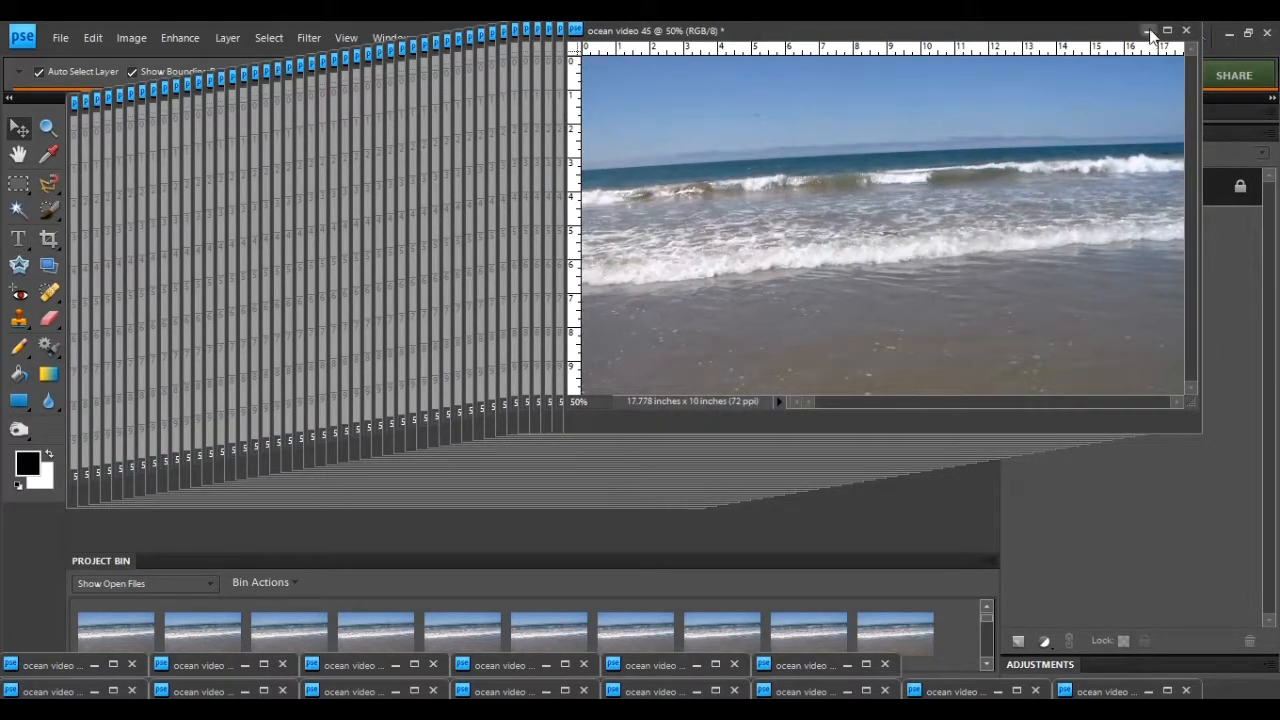
pyautogui.click(1148, 33)
pyautogui.click(1138, 33)
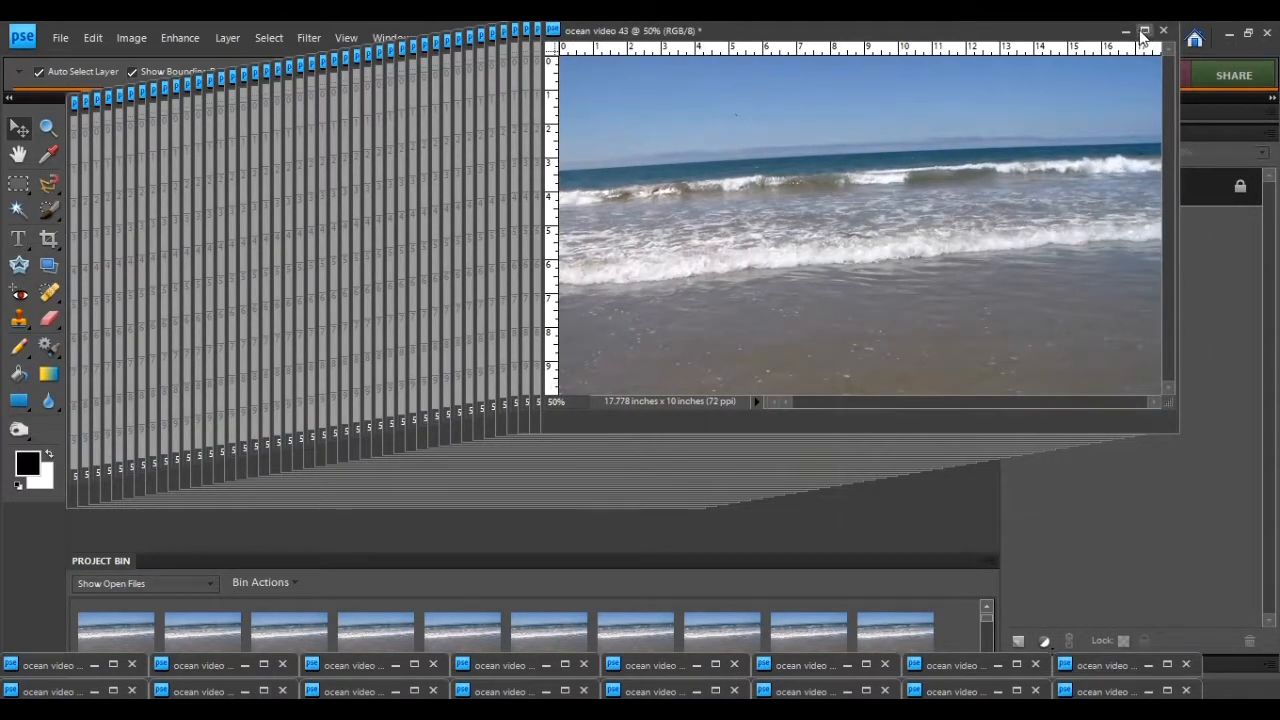
pyautogui.click(1126, 33)
pyautogui.click(1114, 33)
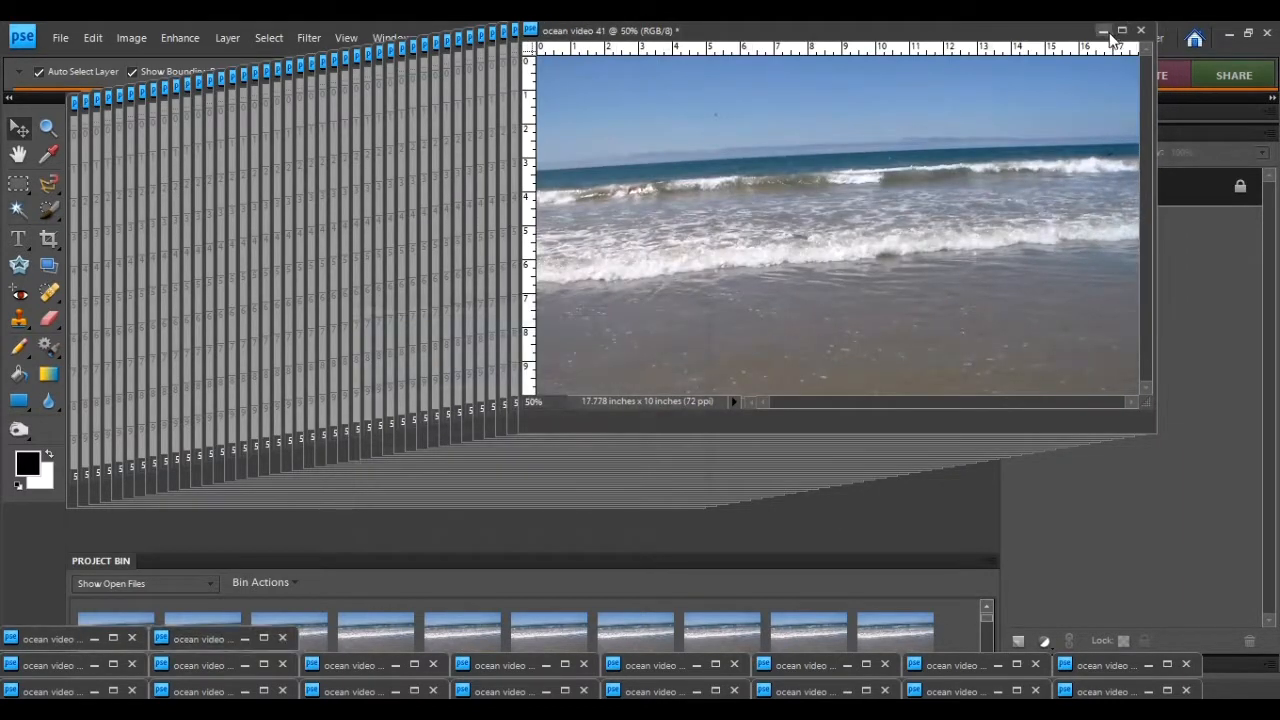
pyautogui.click(1104, 33)
pyautogui.click(1091, 32)
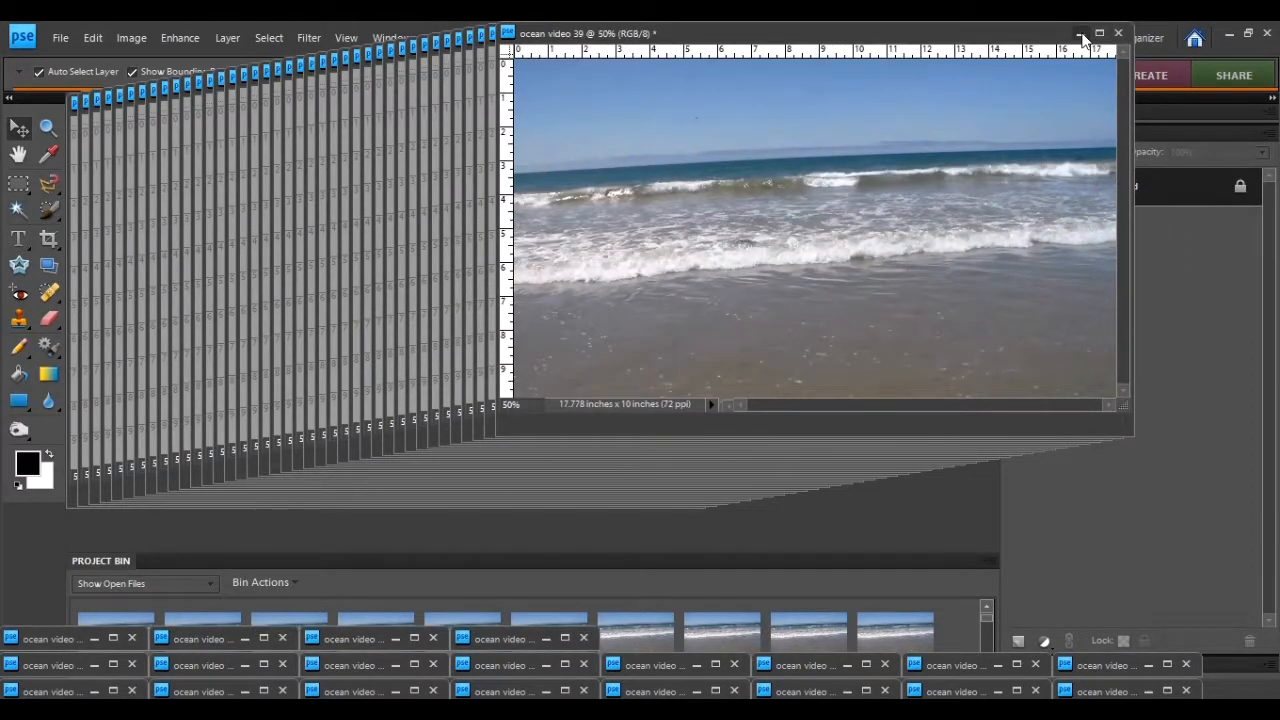
pyautogui.click(1080, 34)
pyautogui.click(1068, 35)
pyautogui.click(1057, 39)
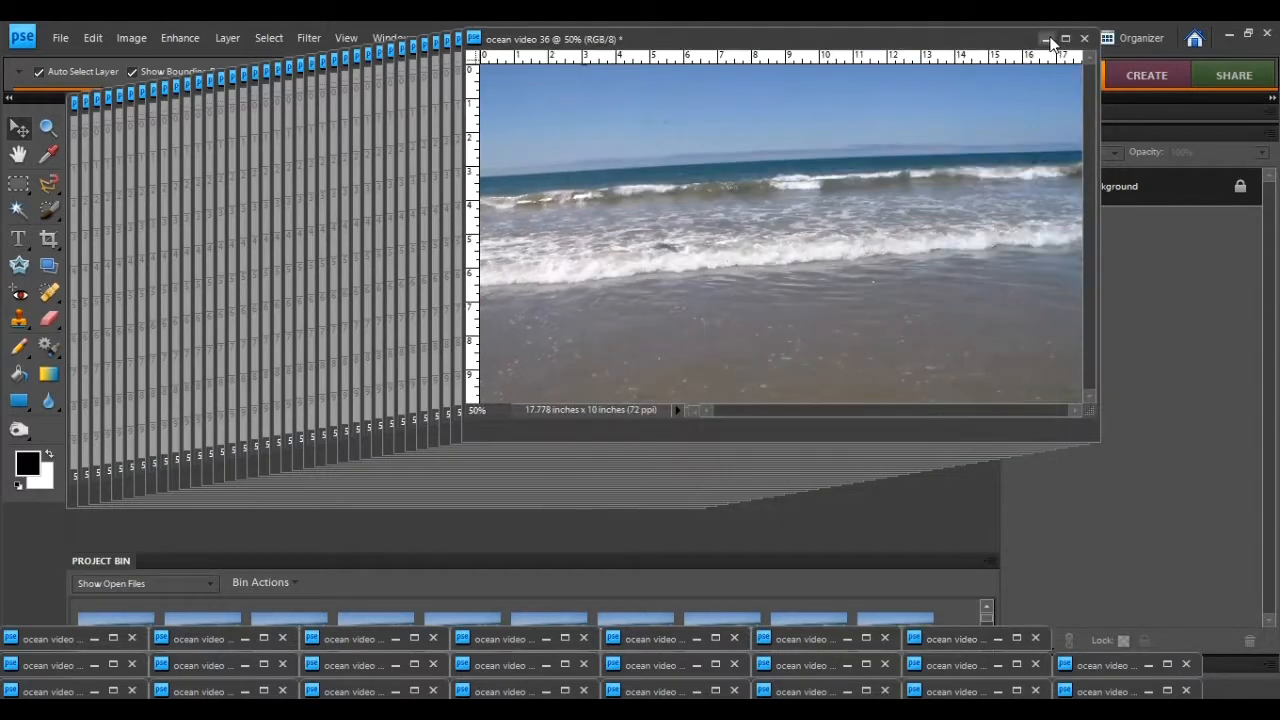
pyautogui.click(1045, 39)
pyautogui.click(1035, 41)
pyautogui.click(1023, 42)
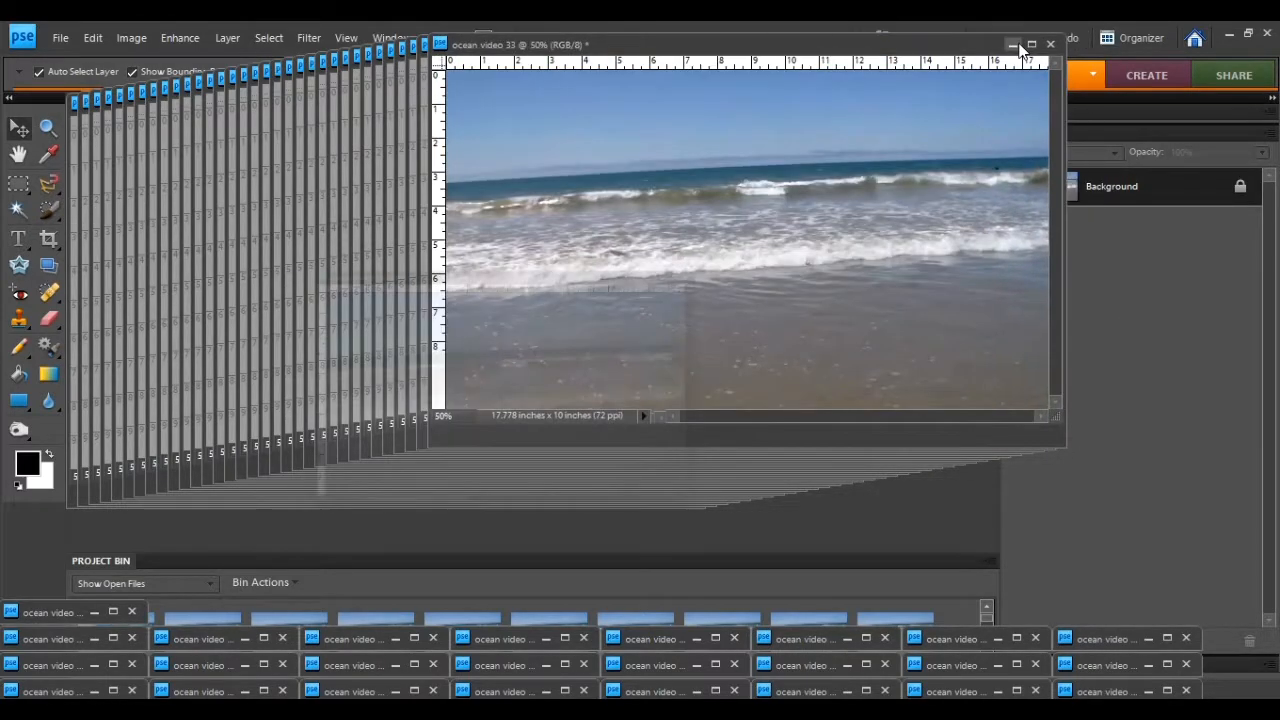
pyautogui.click(1012, 44)
pyautogui.click(1001, 47)
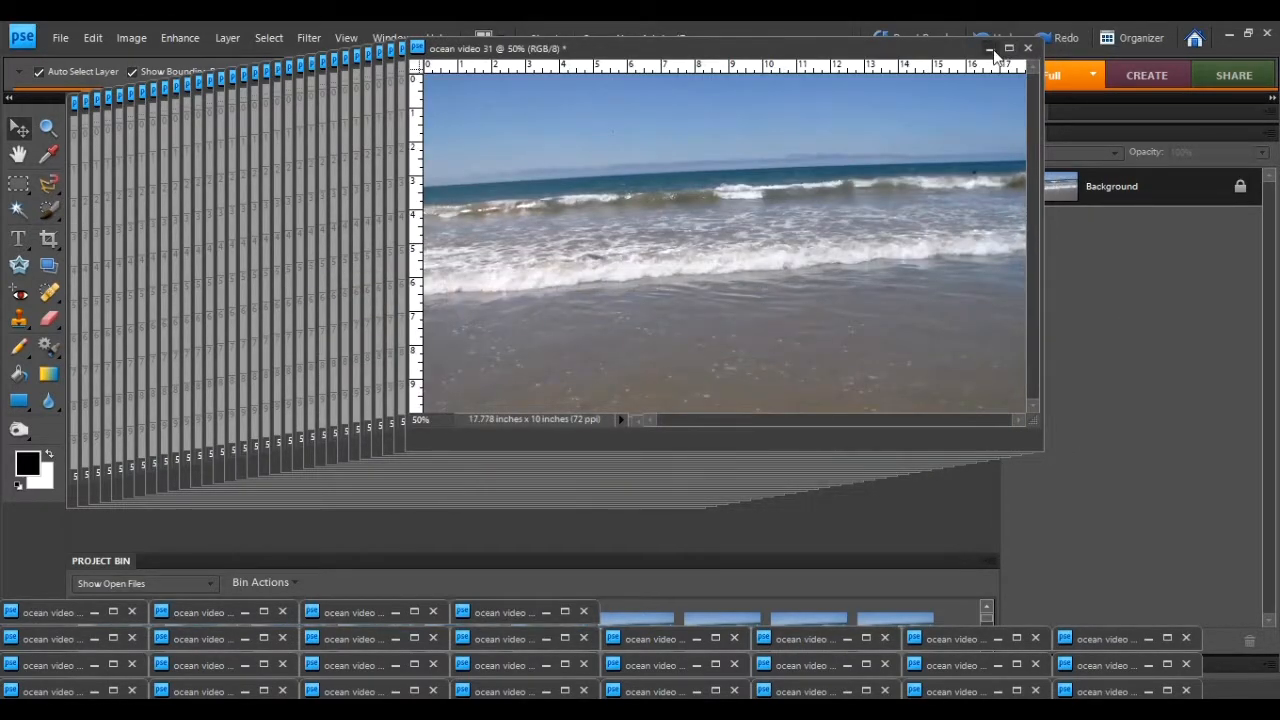
pyautogui.click(990, 49)
pyautogui.click(979, 51)
pyautogui.click(968, 53)
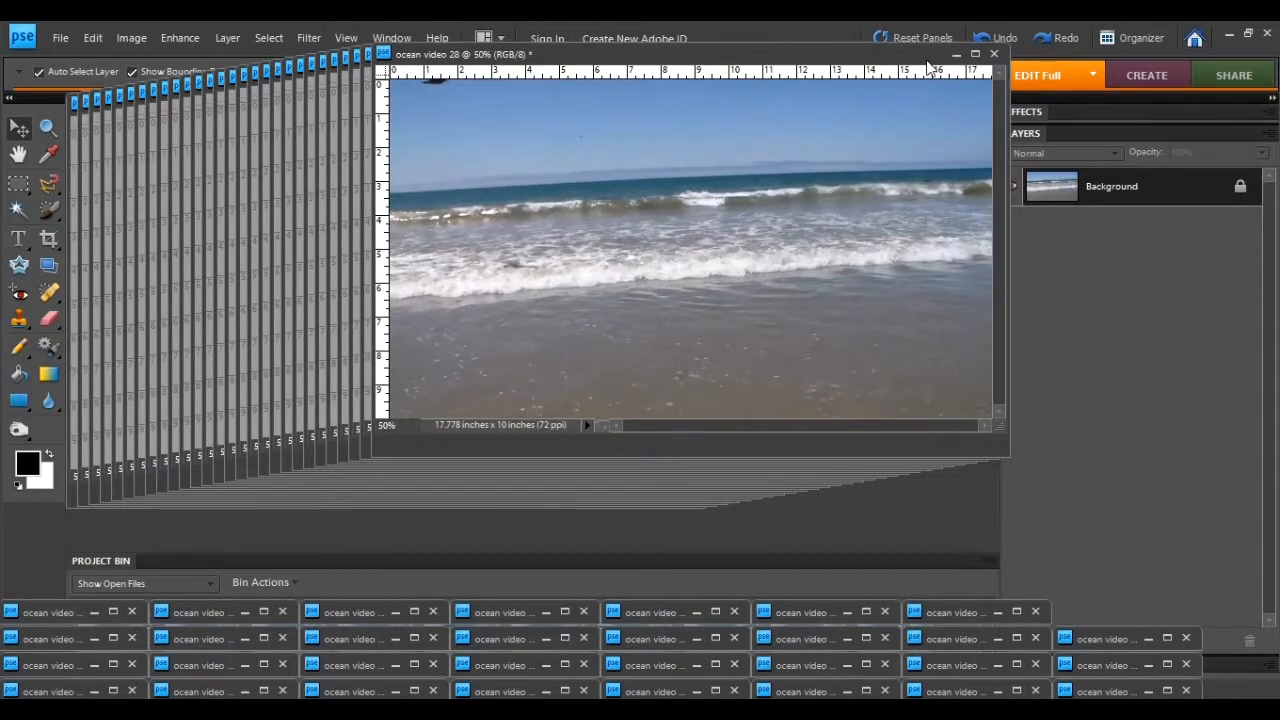
pyautogui.click(956, 55)
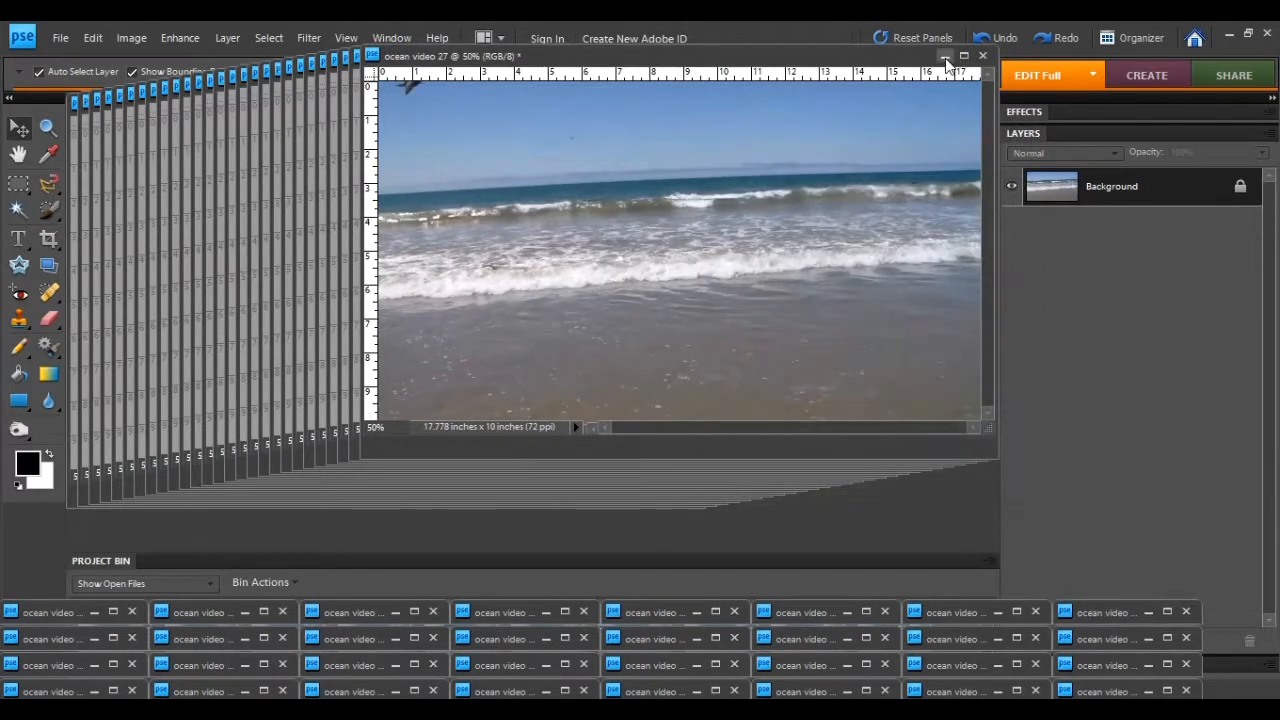
pyautogui.click(945, 57)
pyautogui.click(934, 59)
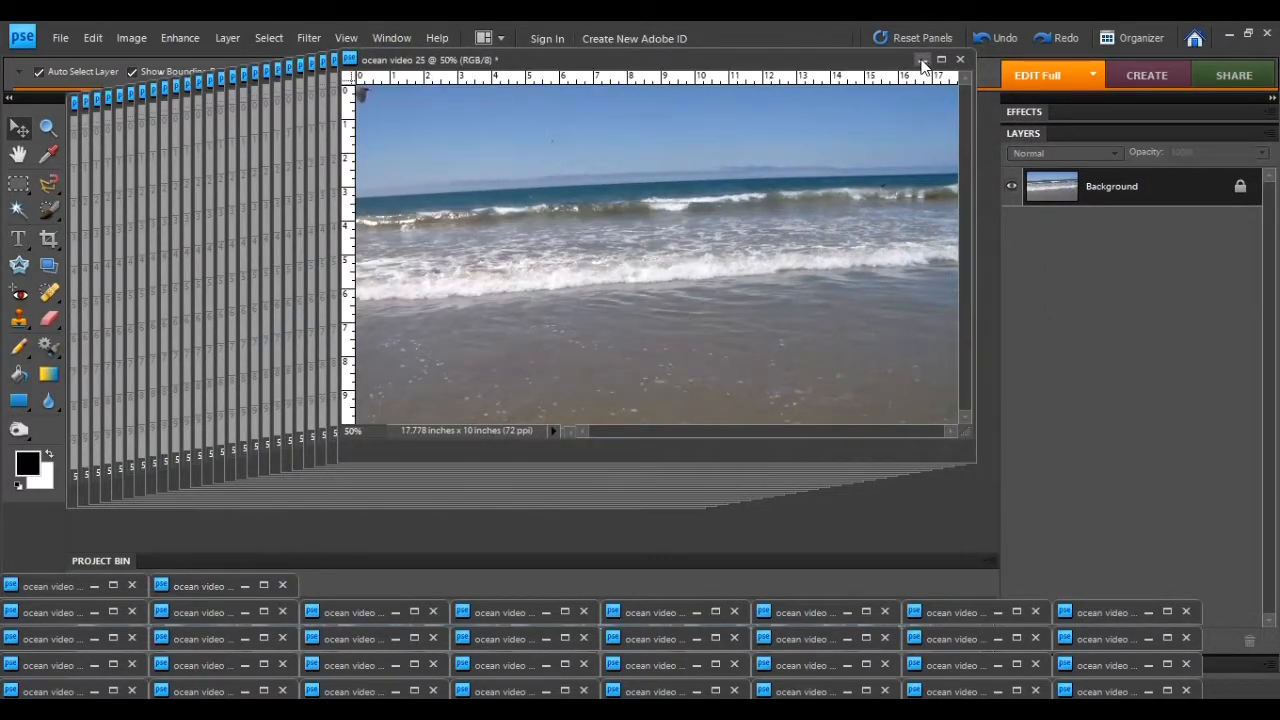
pyautogui.click(922, 60)
pyautogui.click(910, 62)
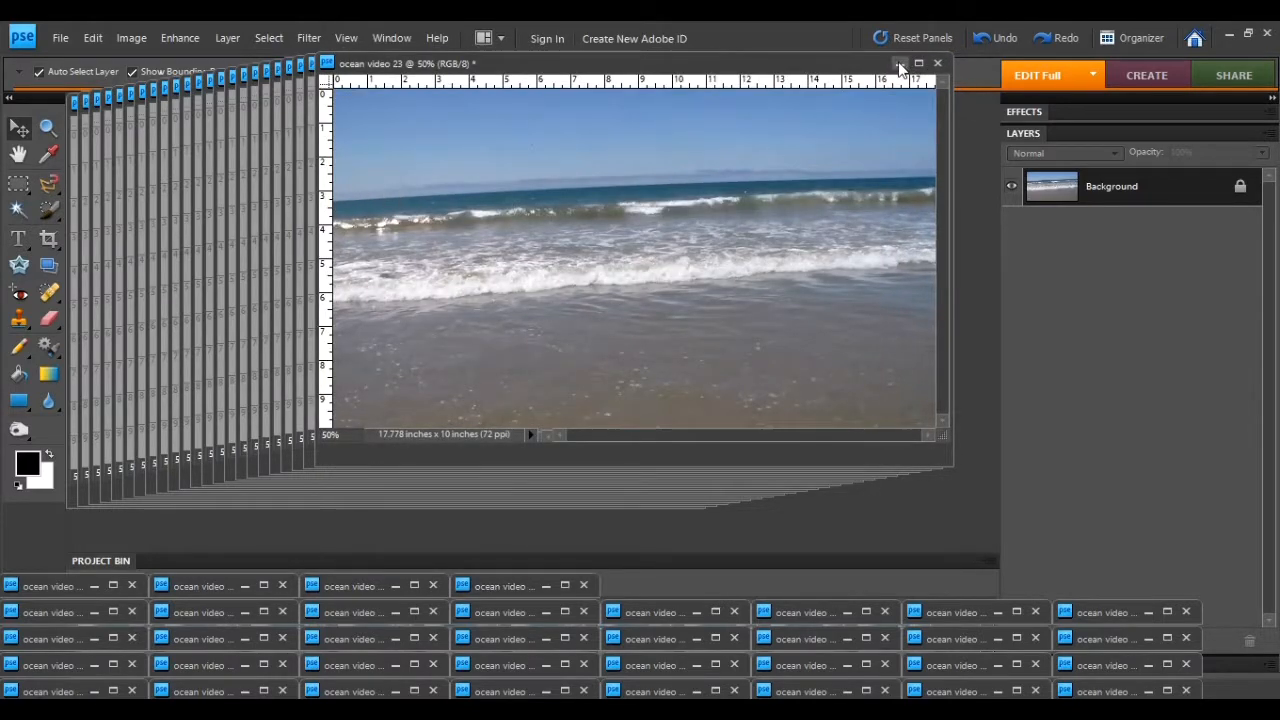
pyautogui.click(899, 63)
pyautogui.click(888, 65)
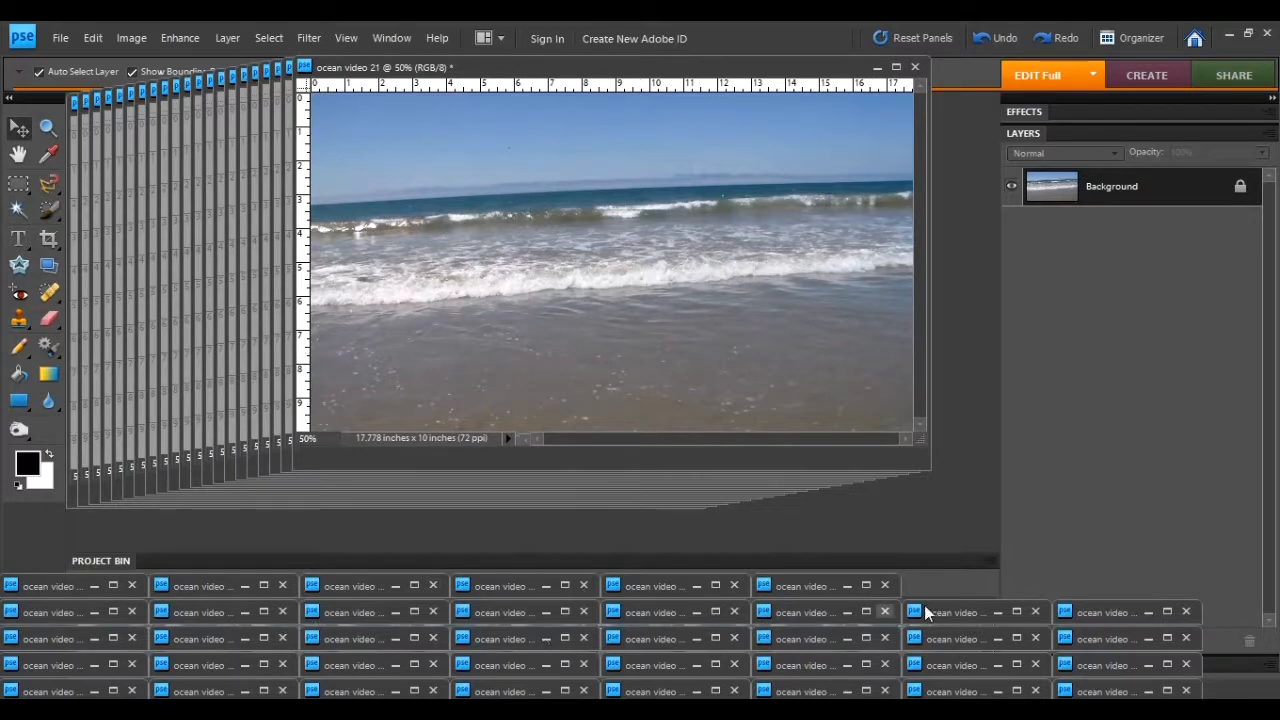
# Close the remaining unminimized frame windows without saving, starting with ocean video 21
pyautogui.click(914, 67)
pyautogui.click(650, 296)
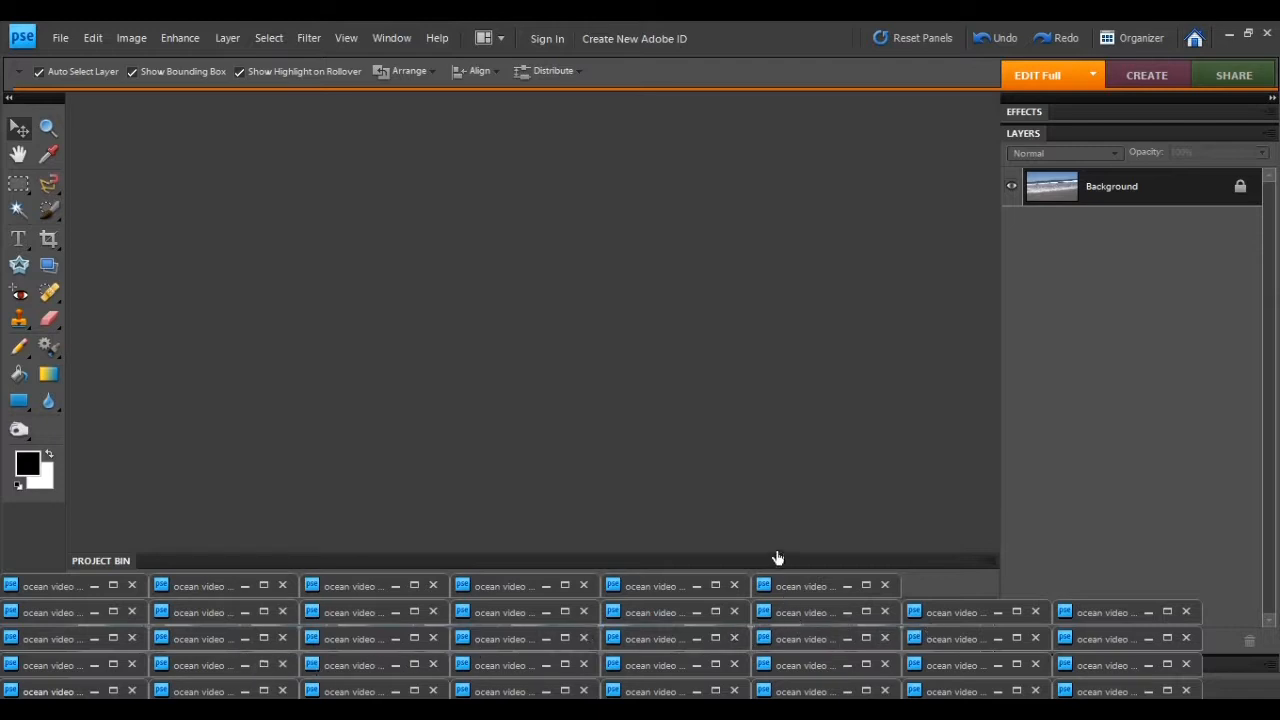
# Restore the ocean video 22 frame, dock it as a tab in the workspace and fit it to the screen
pyautogui.click(846, 586)
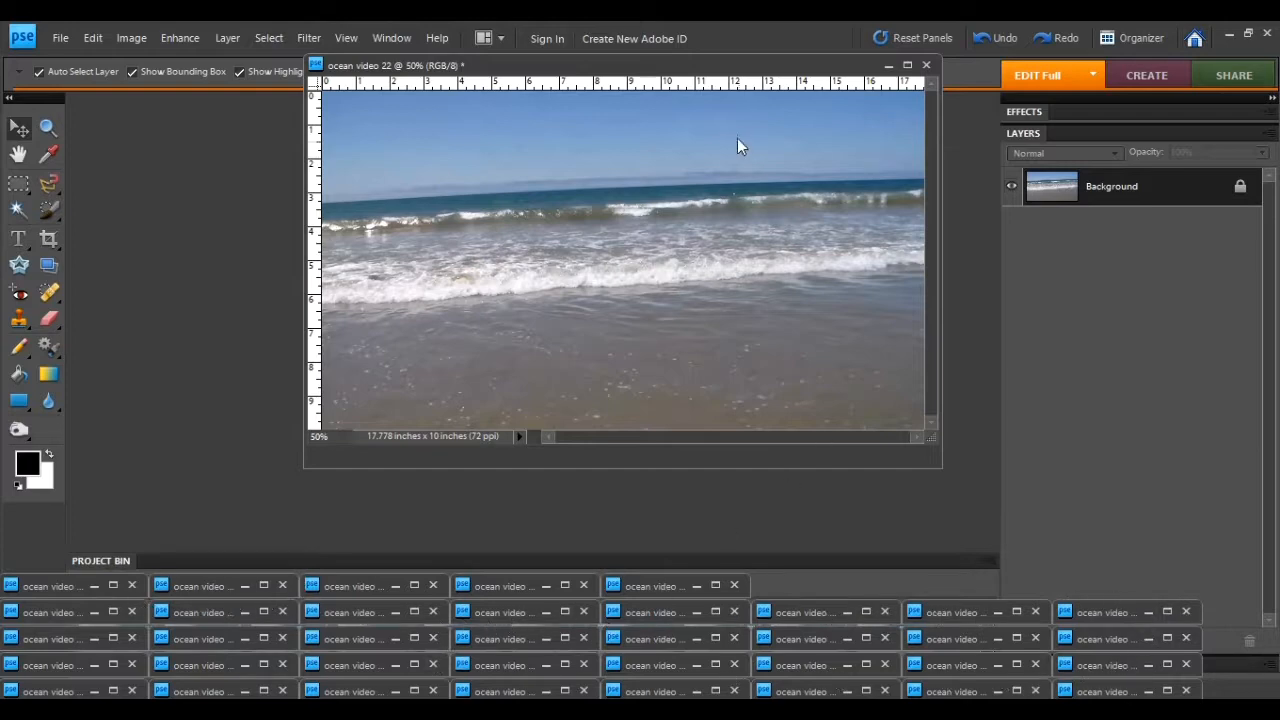
pyautogui.moveTo(712, 62); pyautogui.dragTo(595, 108)
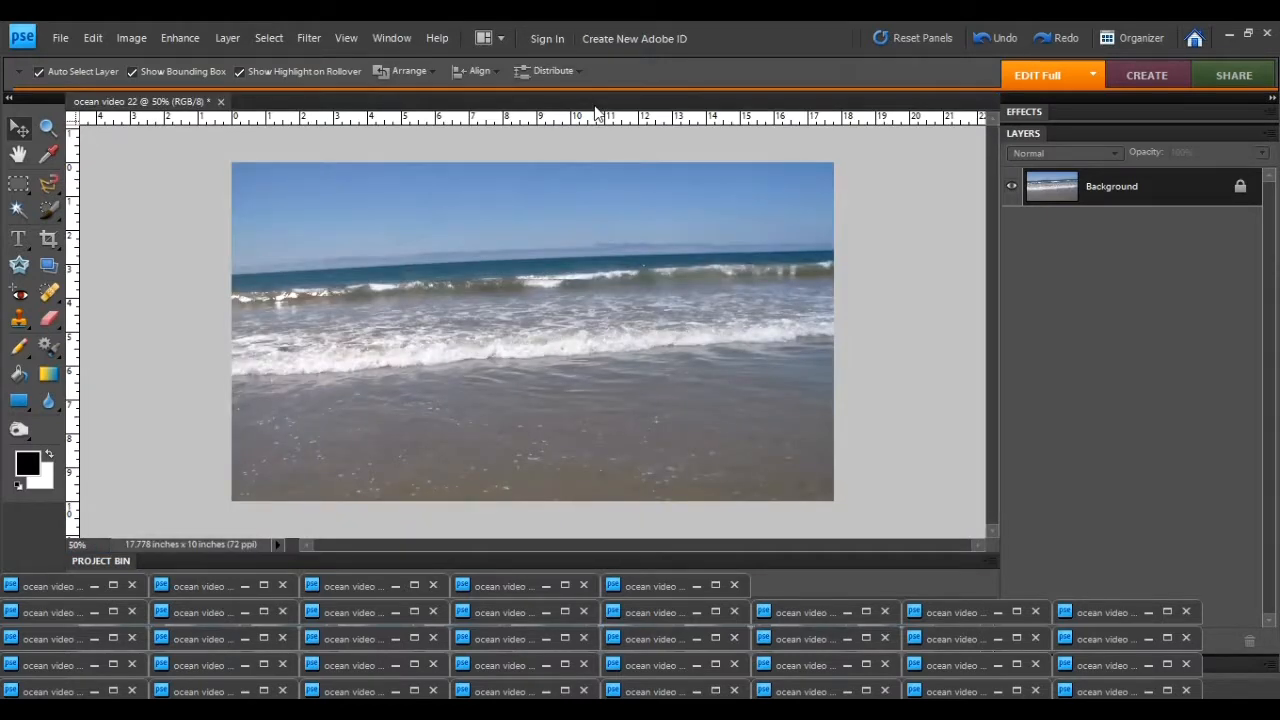
pyautogui.hotkey('ctrl', '0')
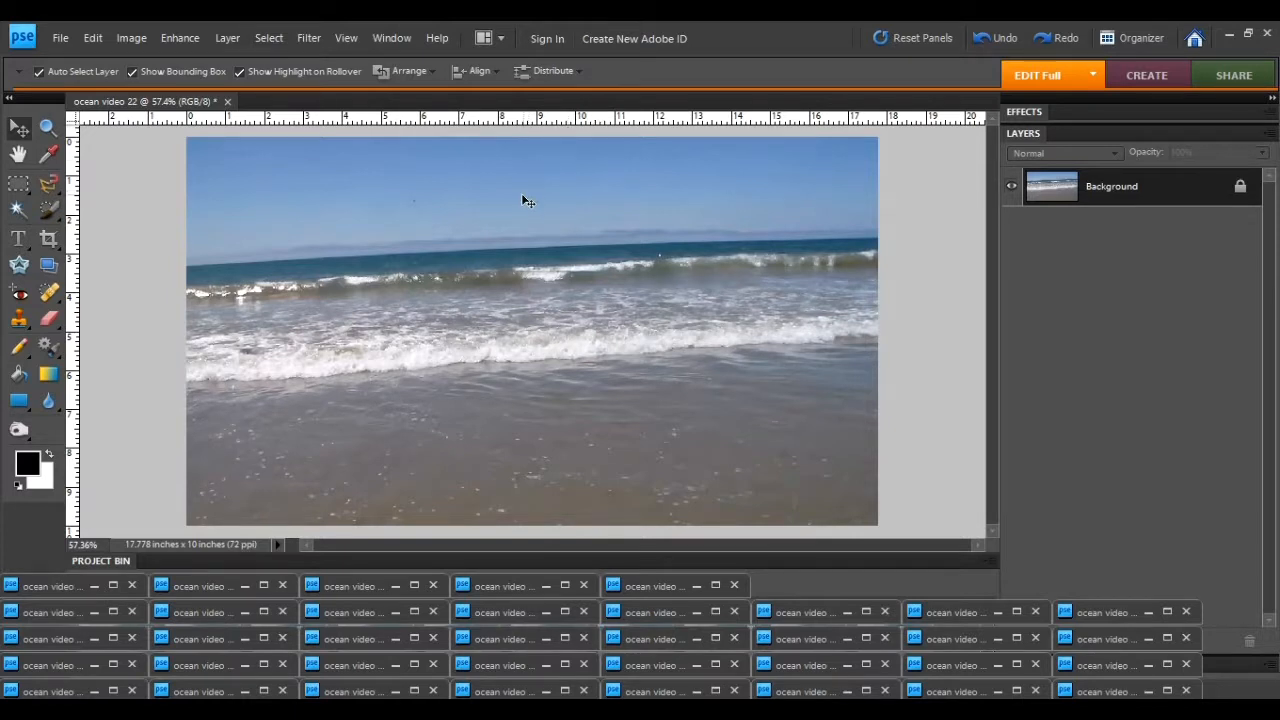
# Add the ocean video 23 frame to ocean video 22 as a new layer aligned with the canvas, closing its source window without saving
pyautogui.click(699, 591)
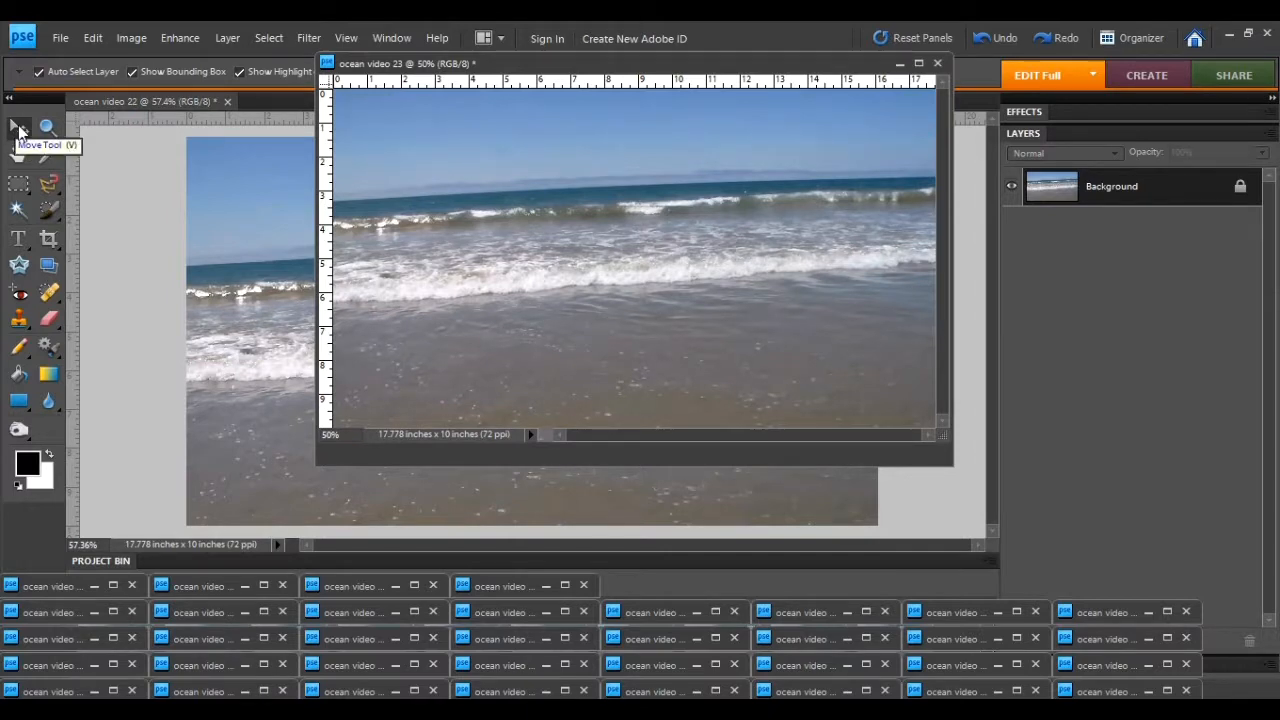
pyautogui.moveTo(510, 64)
pyautogui.mouseDown()
pyautogui.moveTo(548, 95)
pyautogui.moveTo(260, 133)
pyautogui.mouseUp()
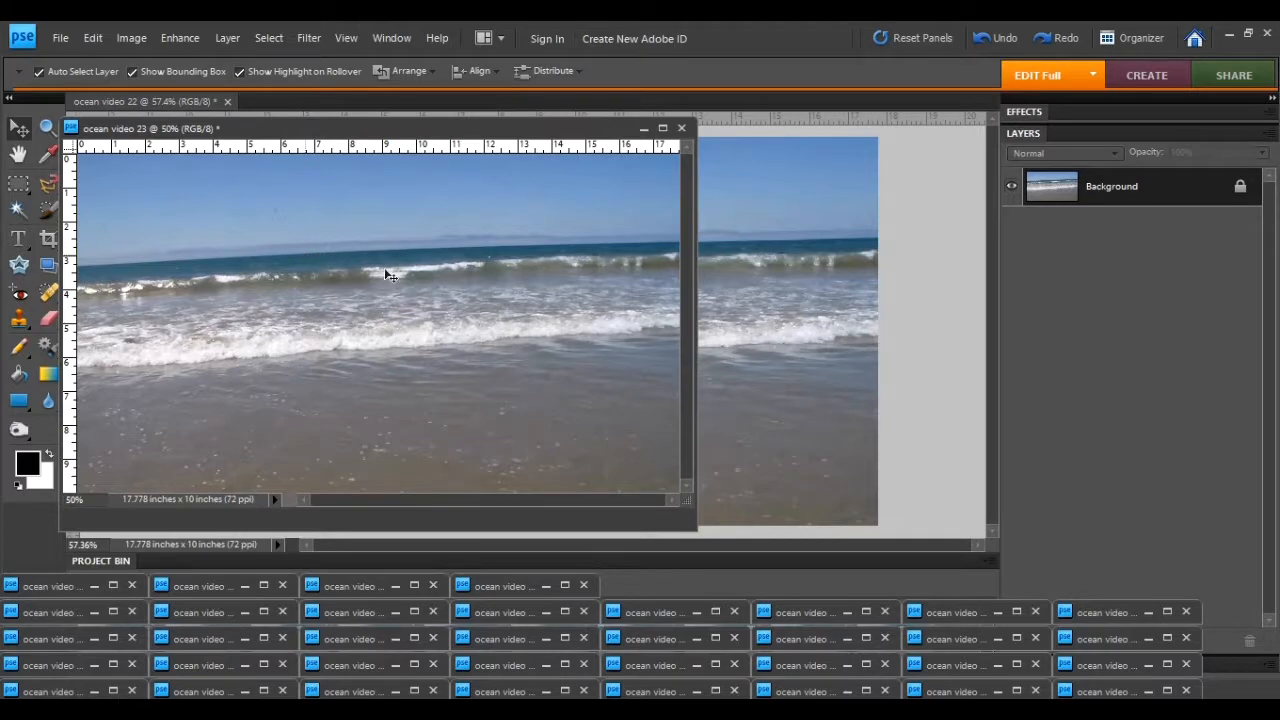
pyautogui.moveTo(385, 275); pyautogui.dragTo(752, 280)
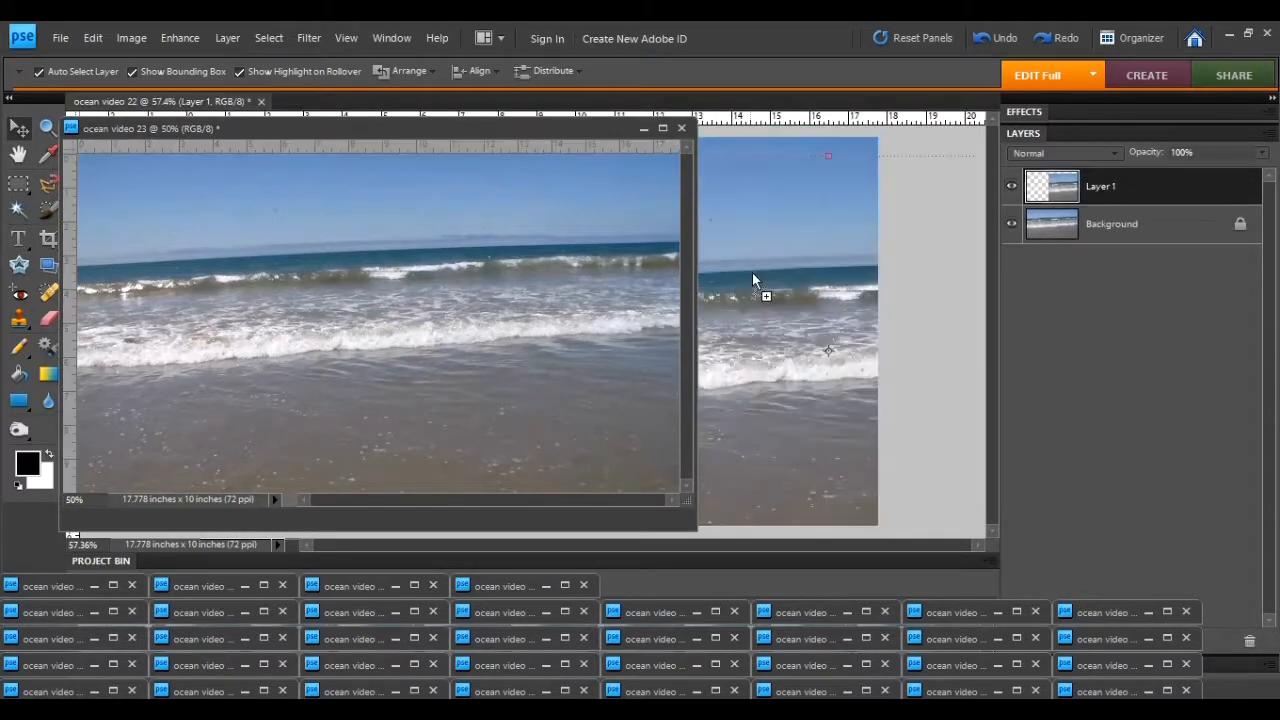
pyautogui.click(682, 129)
pyautogui.click(646, 291)
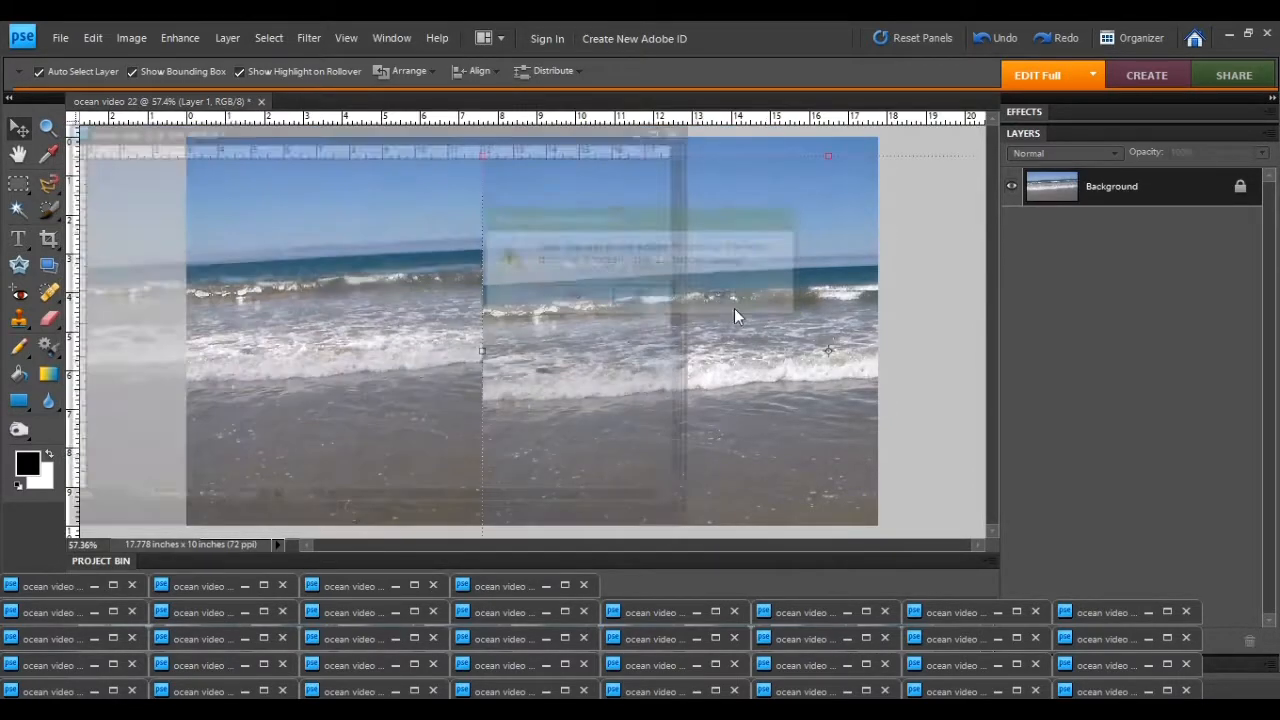
pyautogui.moveTo(765, 310); pyautogui.dragTo(474, 290)
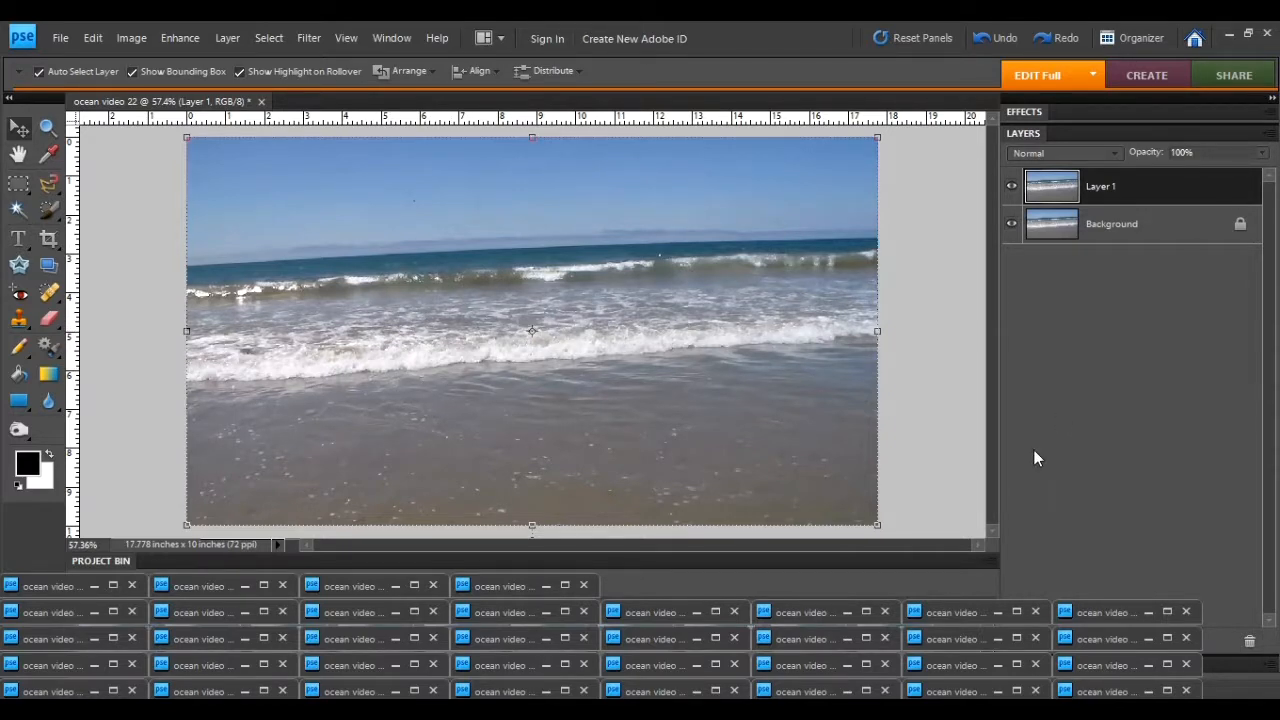
# Bring the ocean video 24 frame into ocean video 22 as another canvas-aligned layer, and close its source window without saving
pyautogui.click(564, 585)
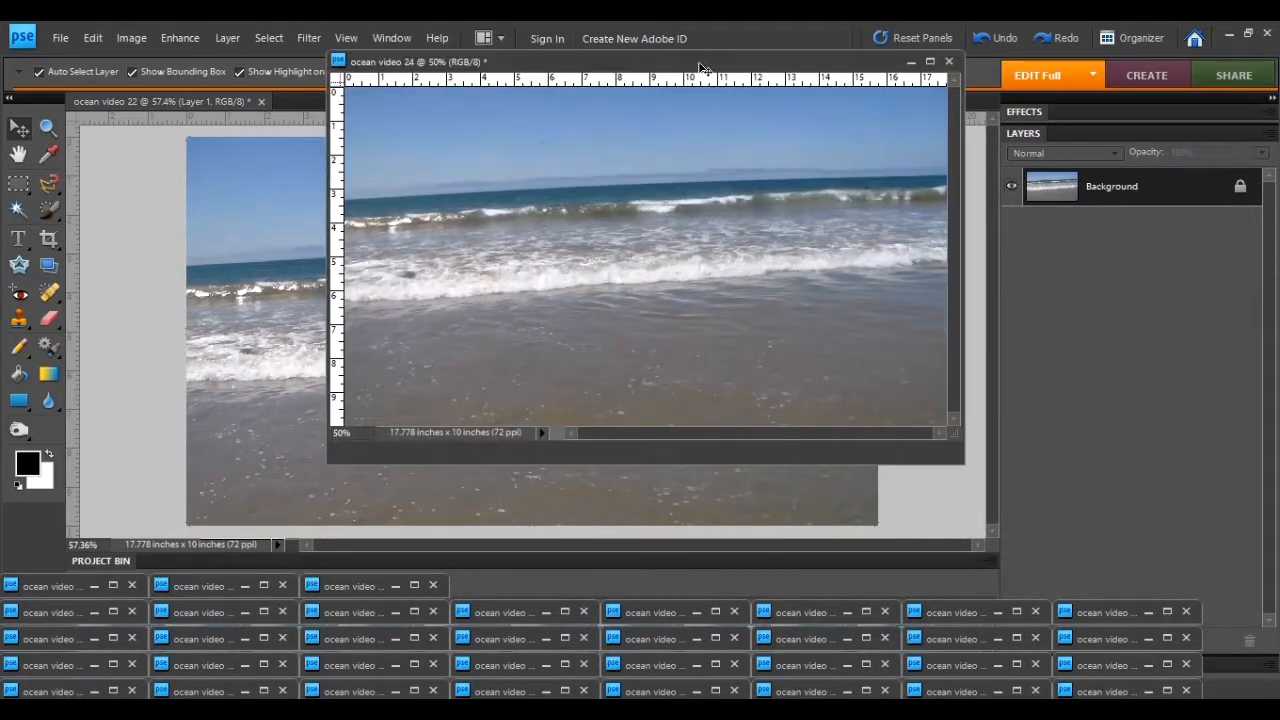
pyautogui.moveTo(703, 68); pyautogui.dragTo(520, 150)
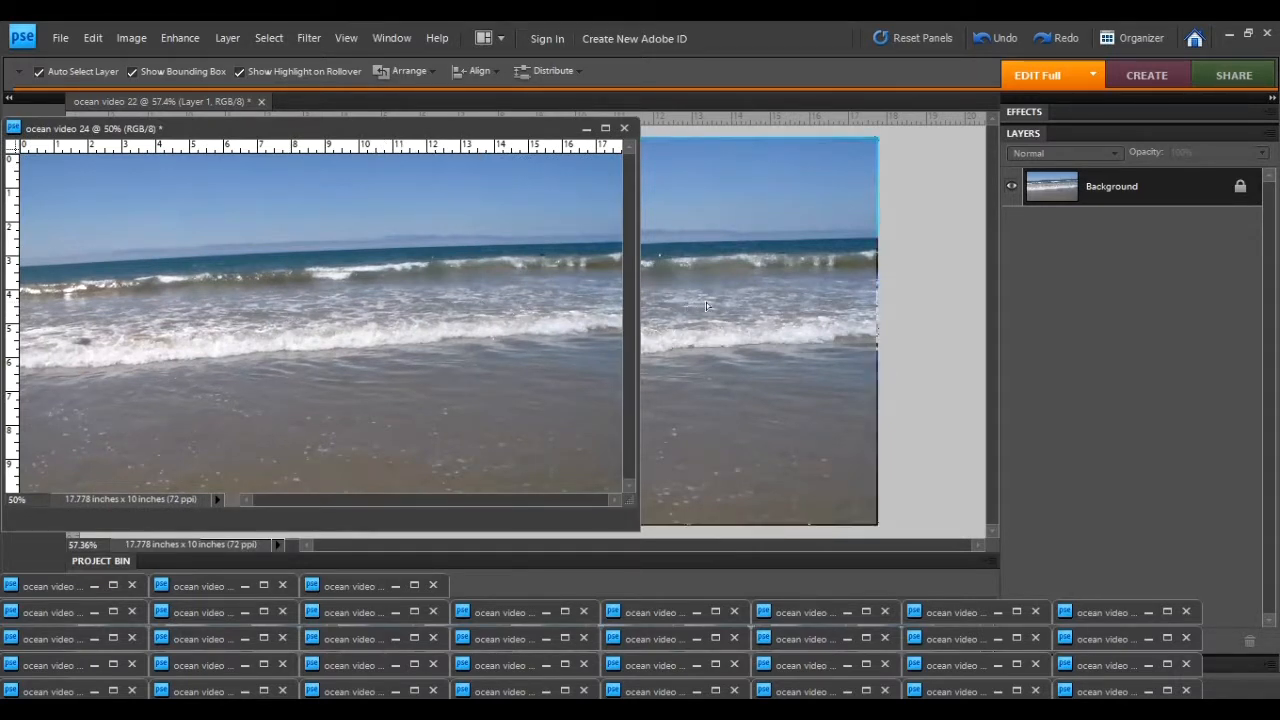
pyautogui.moveTo(734, 302); pyautogui.dragTo(734, 302)
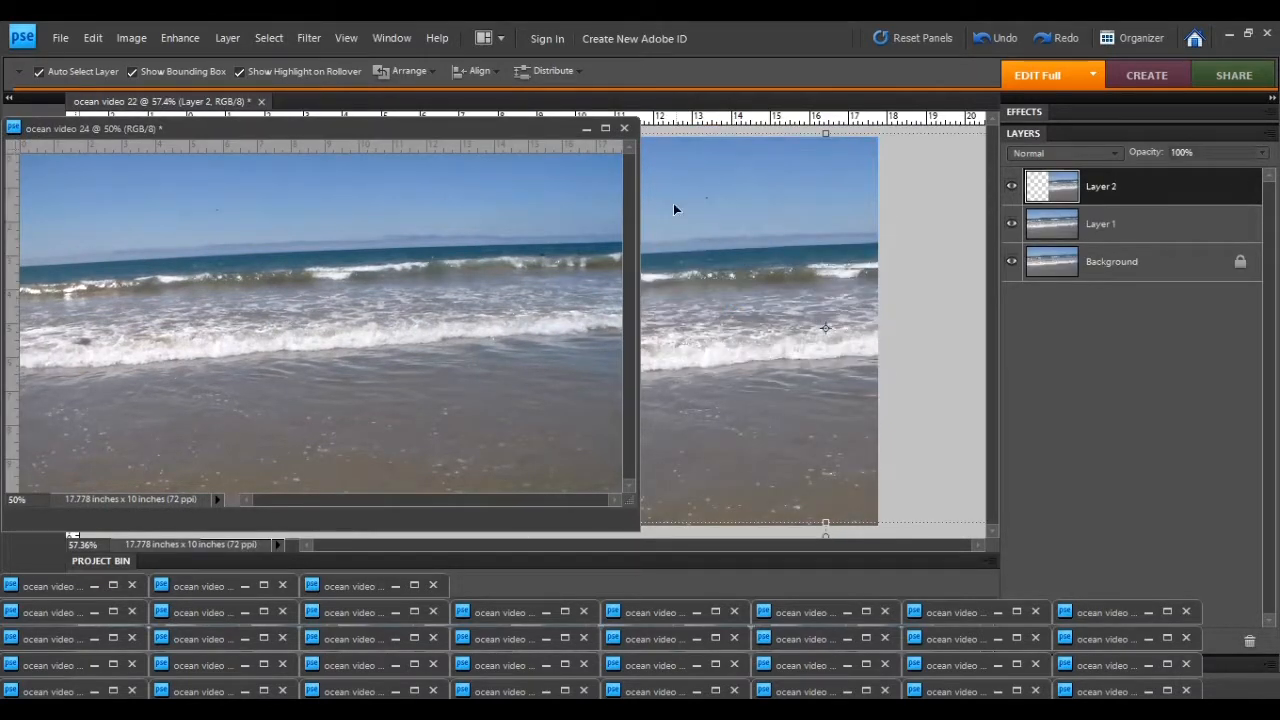
pyautogui.click(624, 128)
pyautogui.click(665, 291)
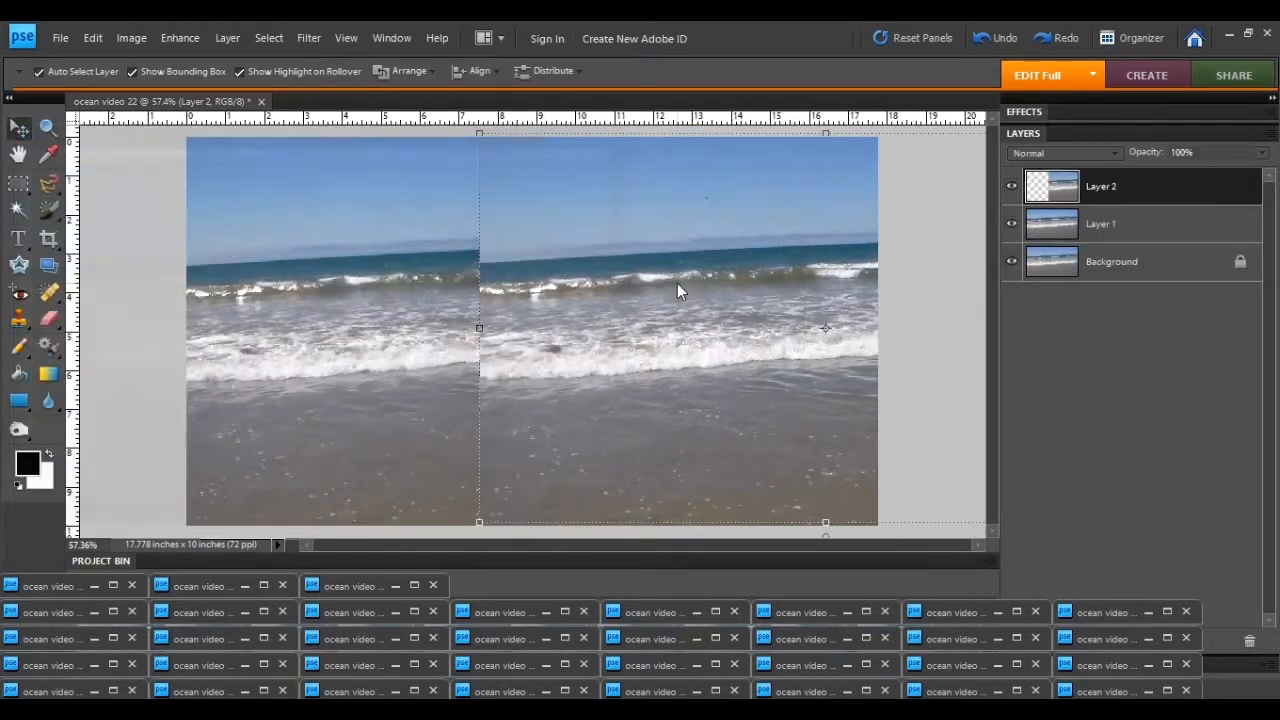
pyautogui.moveTo(677, 283); pyautogui.dragTo(391, 283)
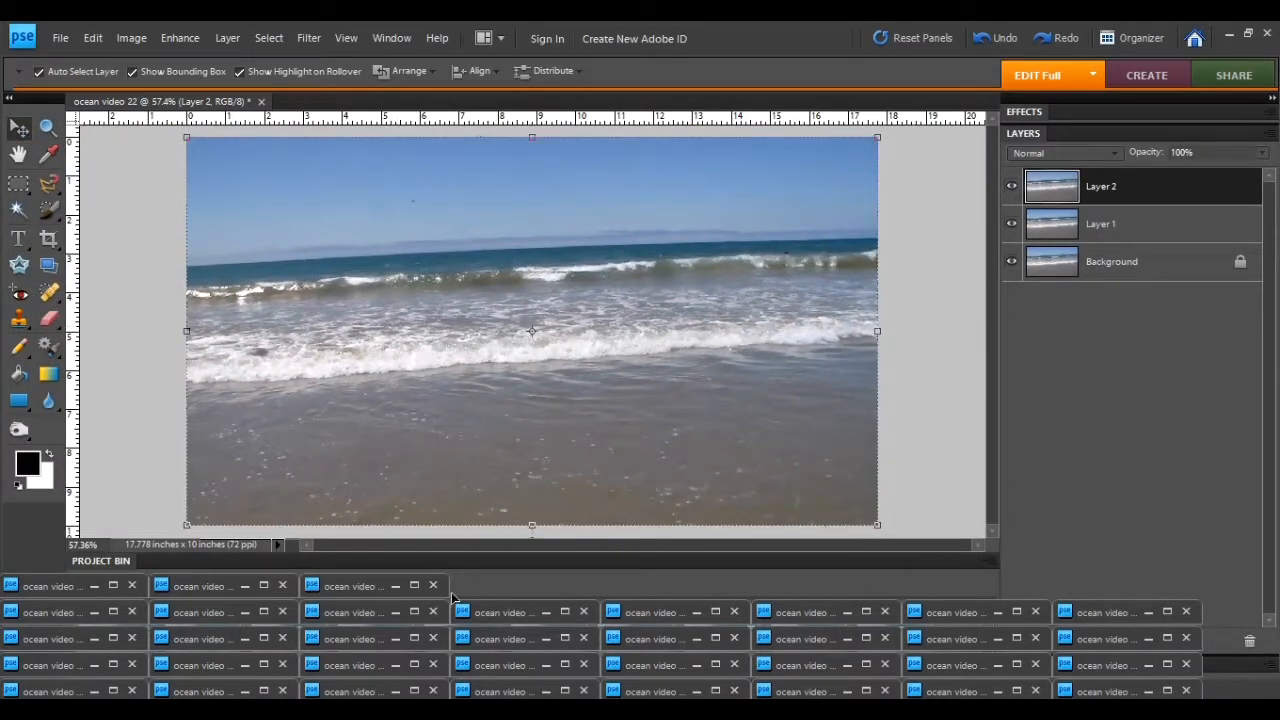
# Copy the ocean video 25 frame into ocean video 22 as a new top layer and close its source window without saving
pyautogui.click(397, 586)
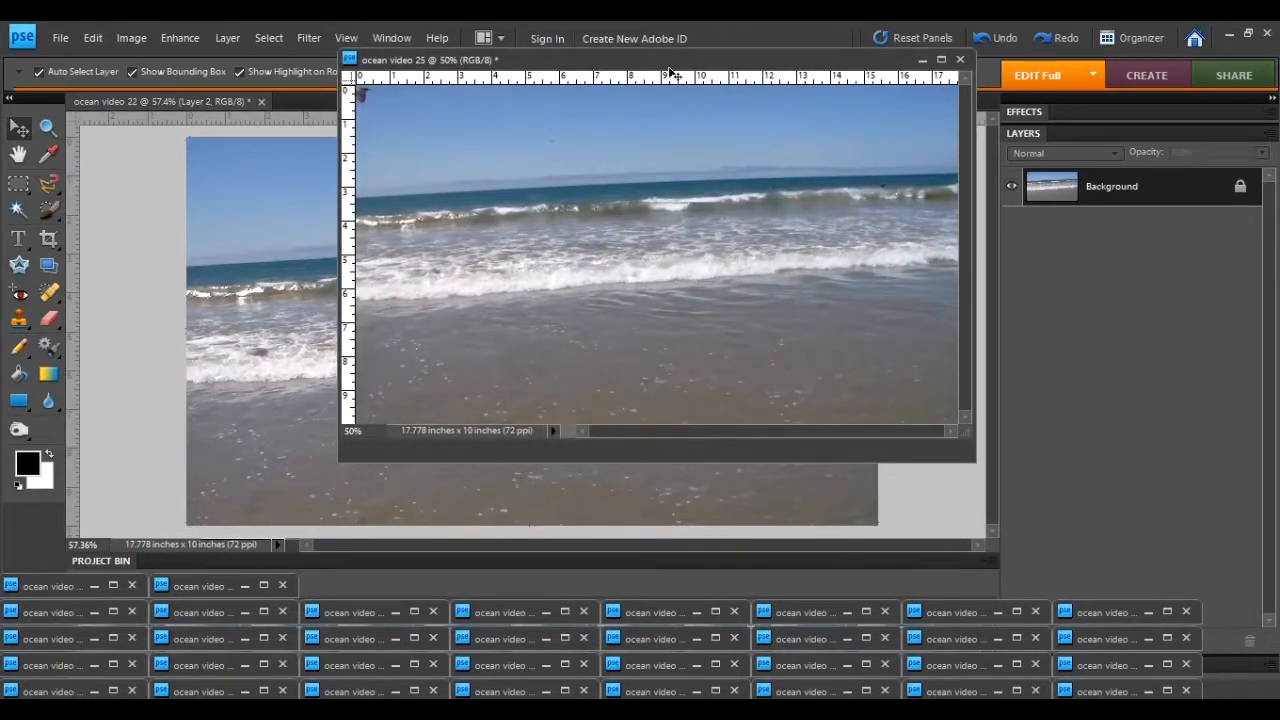
pyautogui.moveTo(630, 60); pyautogui.dragTo(192, 145)
pyautogui.moveTo(290, 320); pyautogui.dragTo(641, 336)
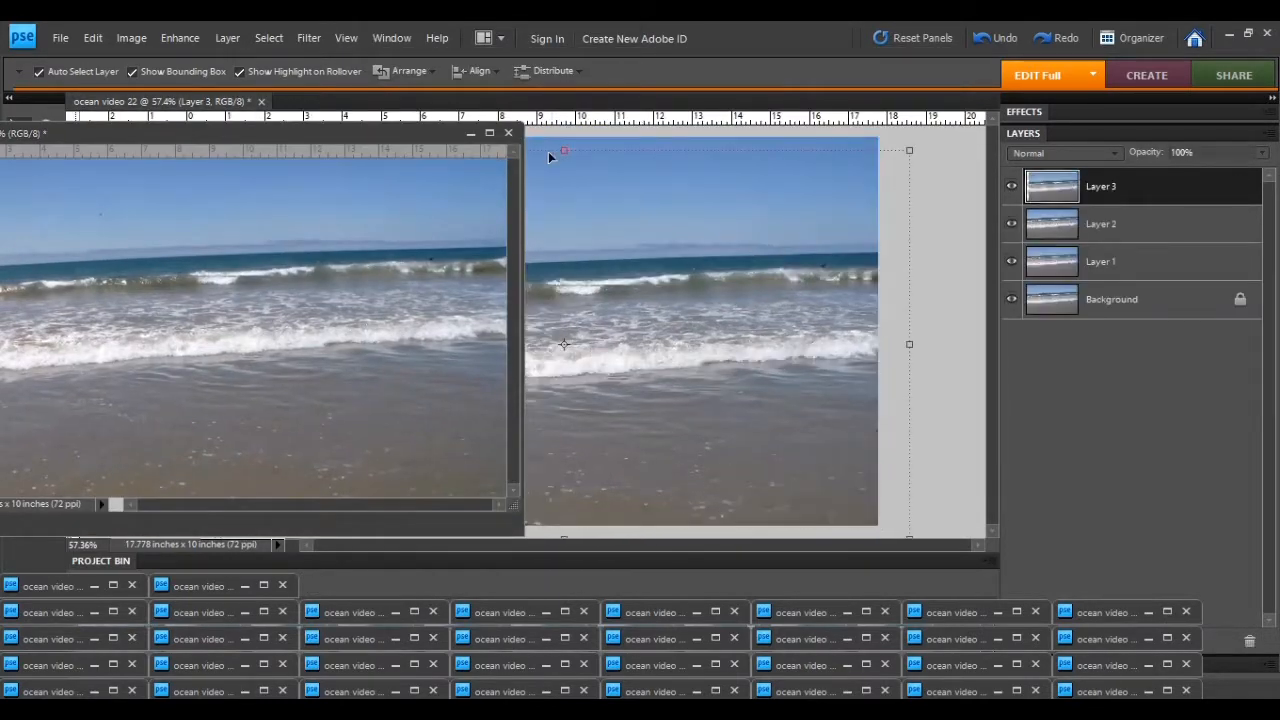
pyautogui.click(508, 133)
pyautogui.click(662, 297)
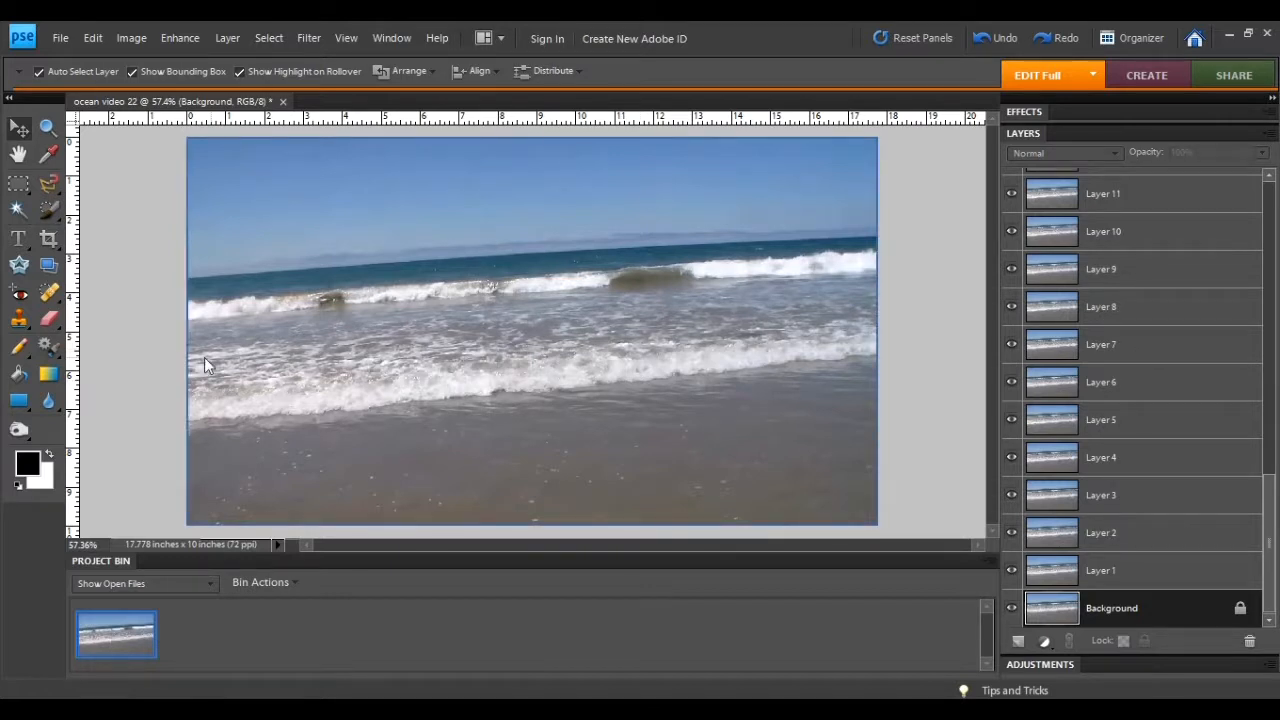
# Convert the locked Background at the bottom of the layer stack into a regular layer with the default settings
pyautogui.moveTo(1272, 537)
pyautogui.mouseDown()
pyautogui.moveTo(1265, 171)
pyautogui.moveTo(1265, 542)
pyautogui.moveTo(1234, 147)
pyautogui.moveTo(1271, 418)
pyautogui.moveTo(1269, 552)
pyautogui.mouseUp()
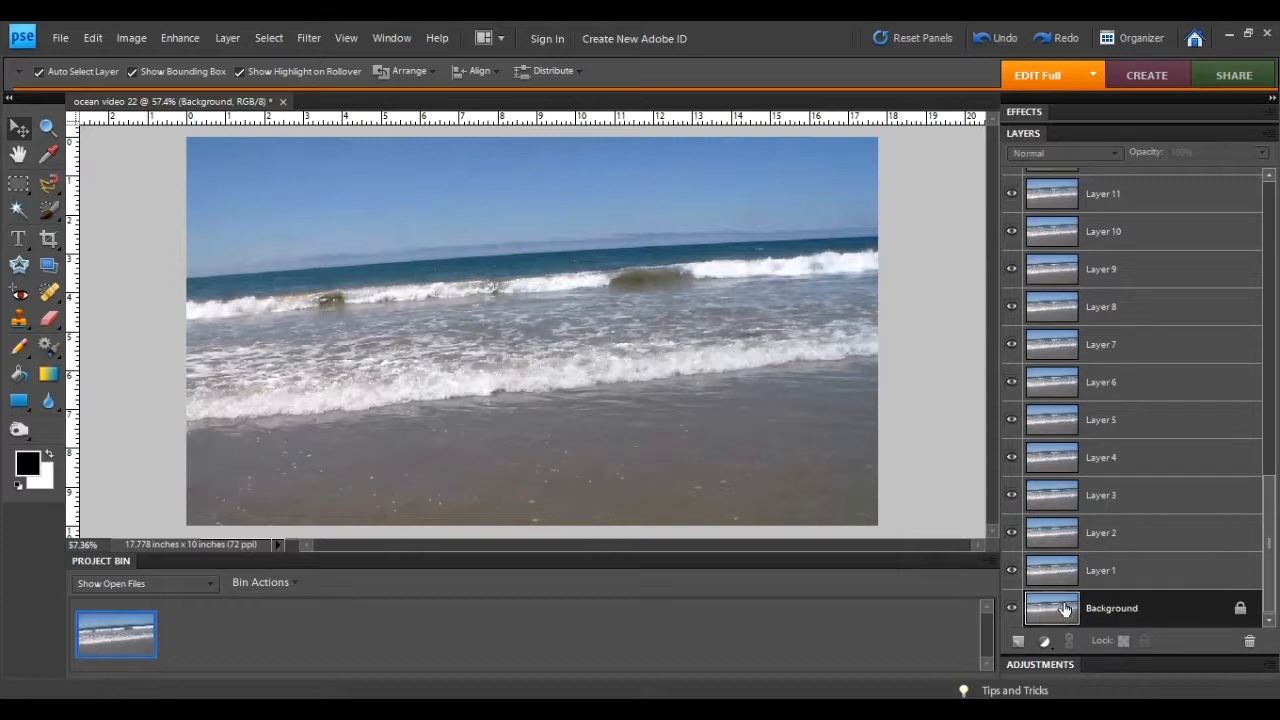
pyautogui.rightClick(1166, 608)
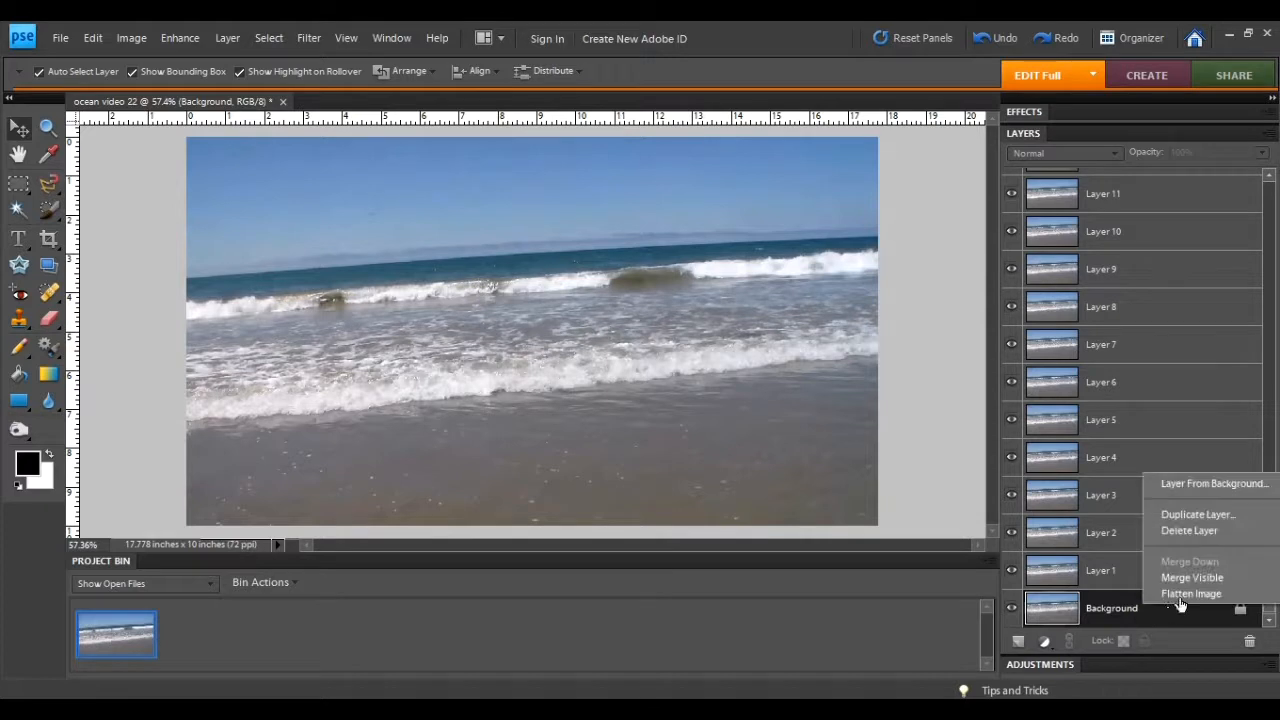
pyautogui.click(1219, 490)
pyautogui.click(776, 250)
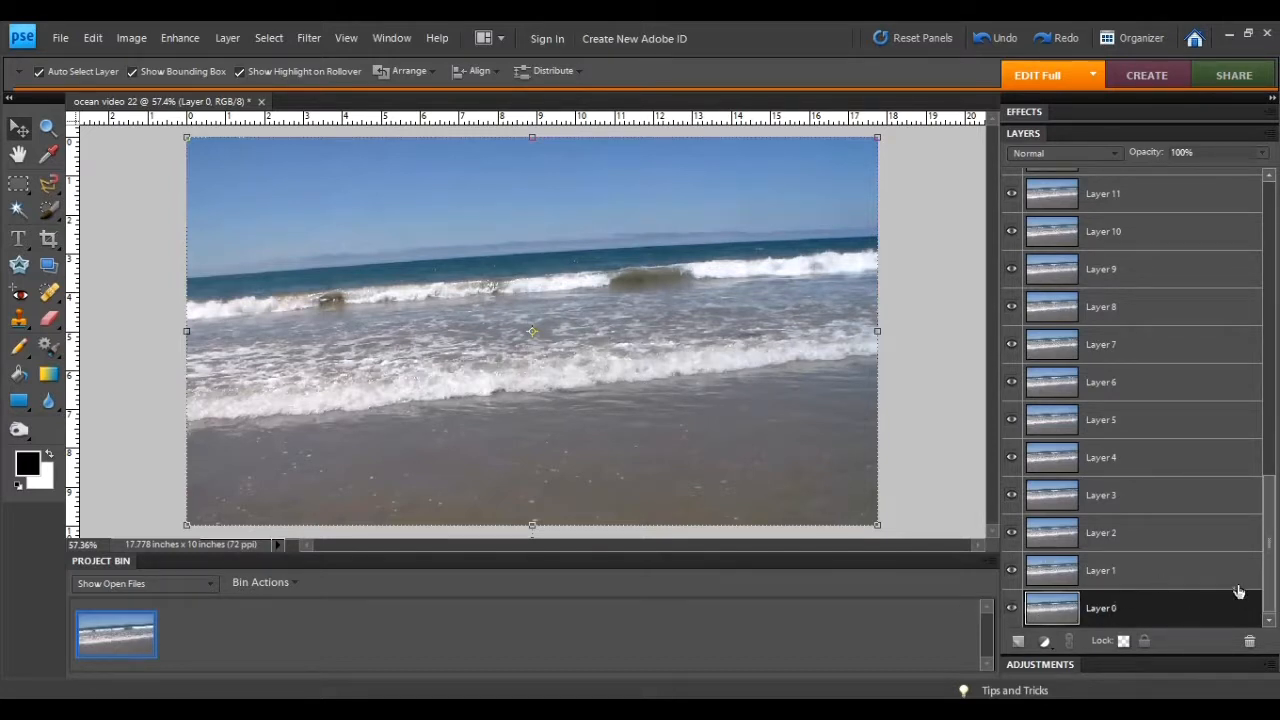
# Select Layer 37, the topmost frame in the layer stack
pyautogui.moveTo(1269, 510); pyautogui.dragTo(1274, 198)
pyautogui.click(1143, 186)
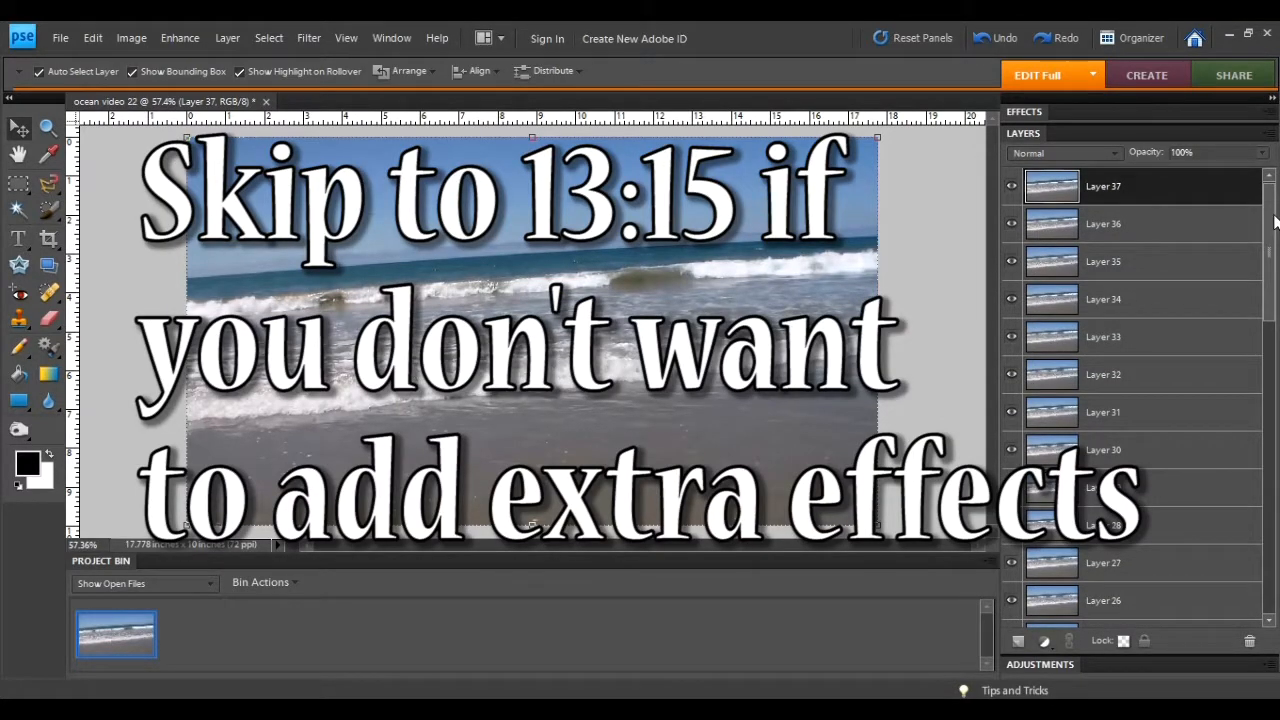
pyautogui.scroll(-1, 1276, 218)
pyautogui.scroll(1, 1276, 213)
pyautogui.moveTo(1271, 217); pyautogui.dragTo(1266, 190)
pyautogui.moveTo(1268, 257)
pyautogui.mouseDown()
pyautogui.moveTo(1271, 565)
pyautogui.moveTo(1277, 243)
pyautogui.mouseUp()
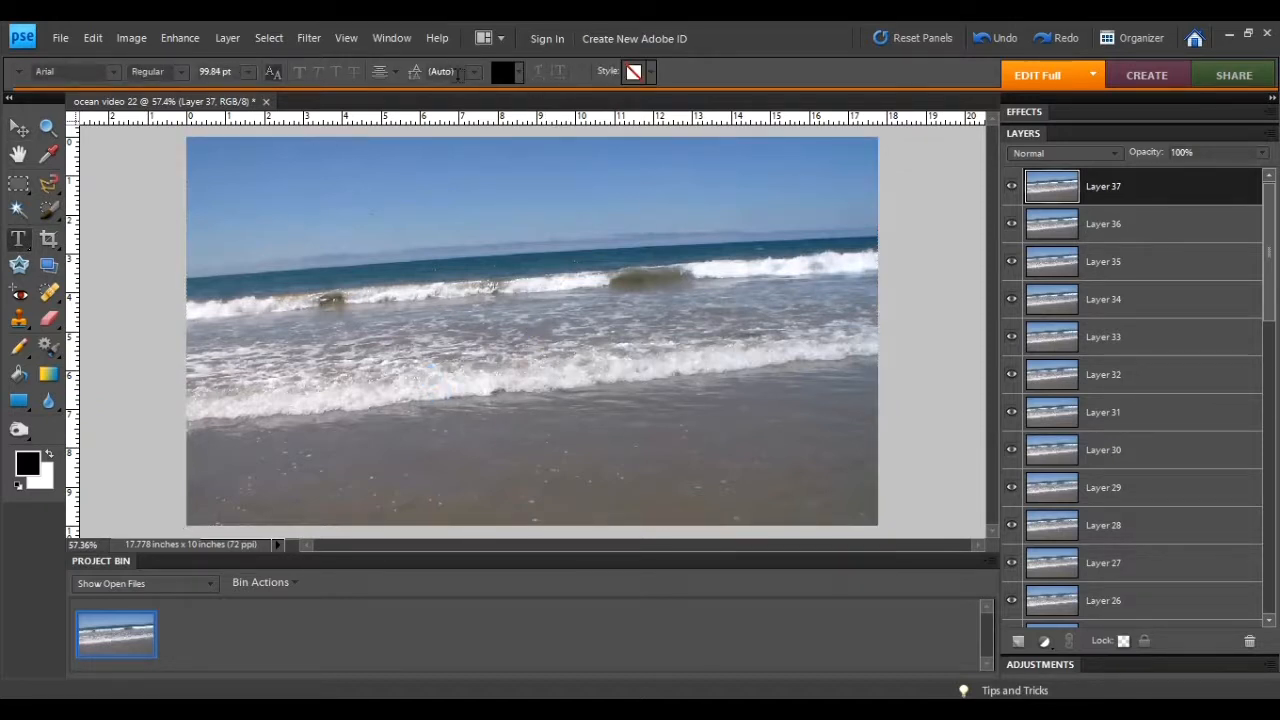
# Add the text "Hello" in blue at 48 pt as a new top layer and place it on the sand near the middle
pyautogui.click(518, 72)
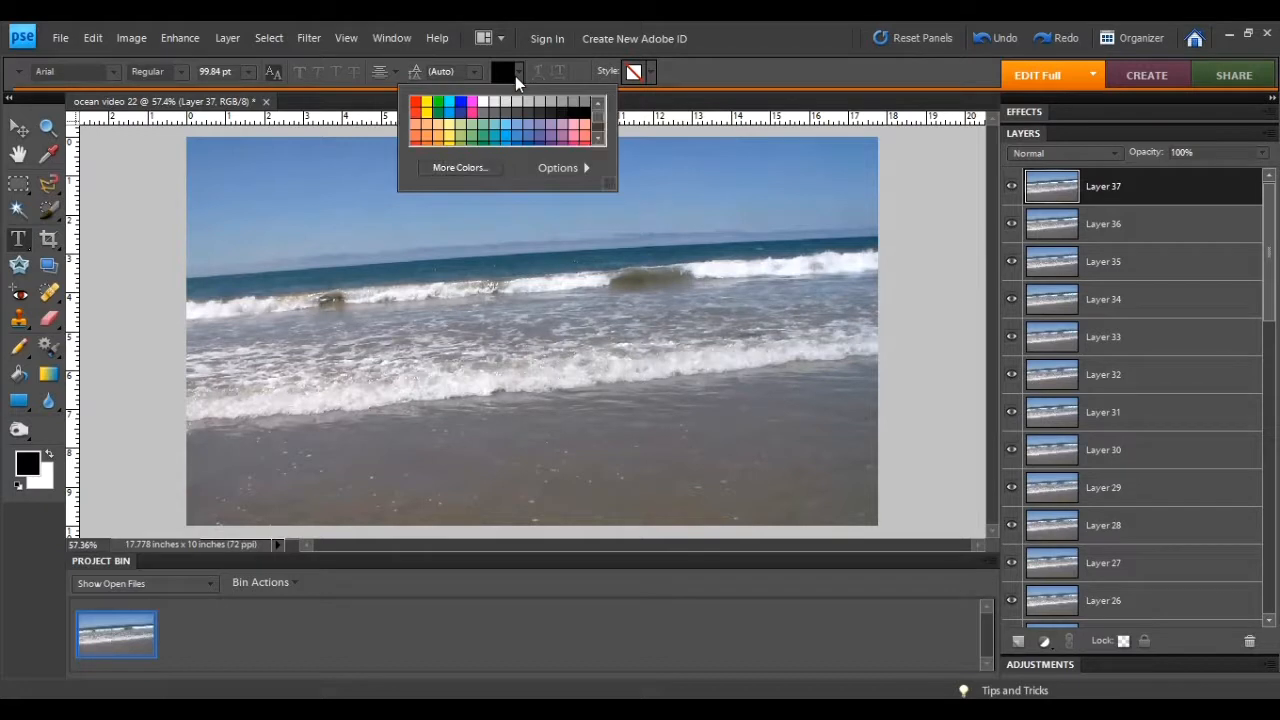
pyautogui.click(460, 101)
pyautogui.click(522, 448)
pyautogui.click(522, 448)
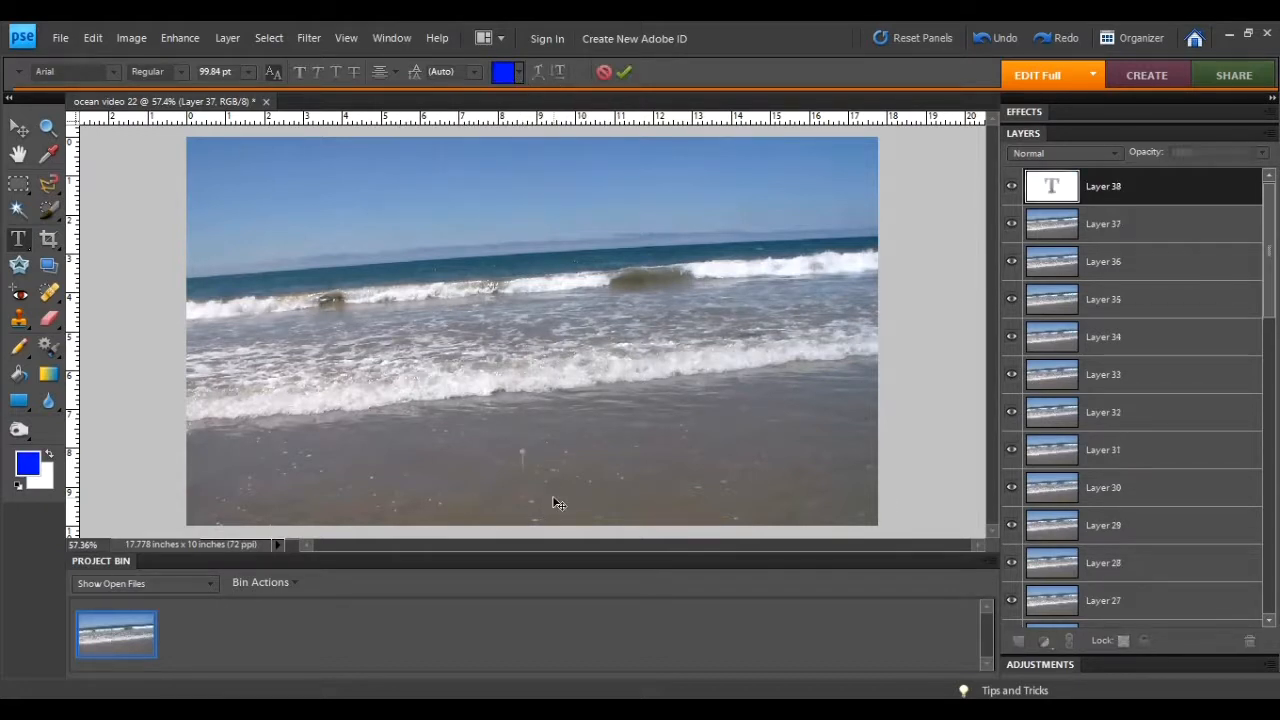
pyautogui.click(246, 71)
pyautogui.click(232, 298)
pyautogui.write('Hello')
pyautogui.hotkey('ctrl', 'a')
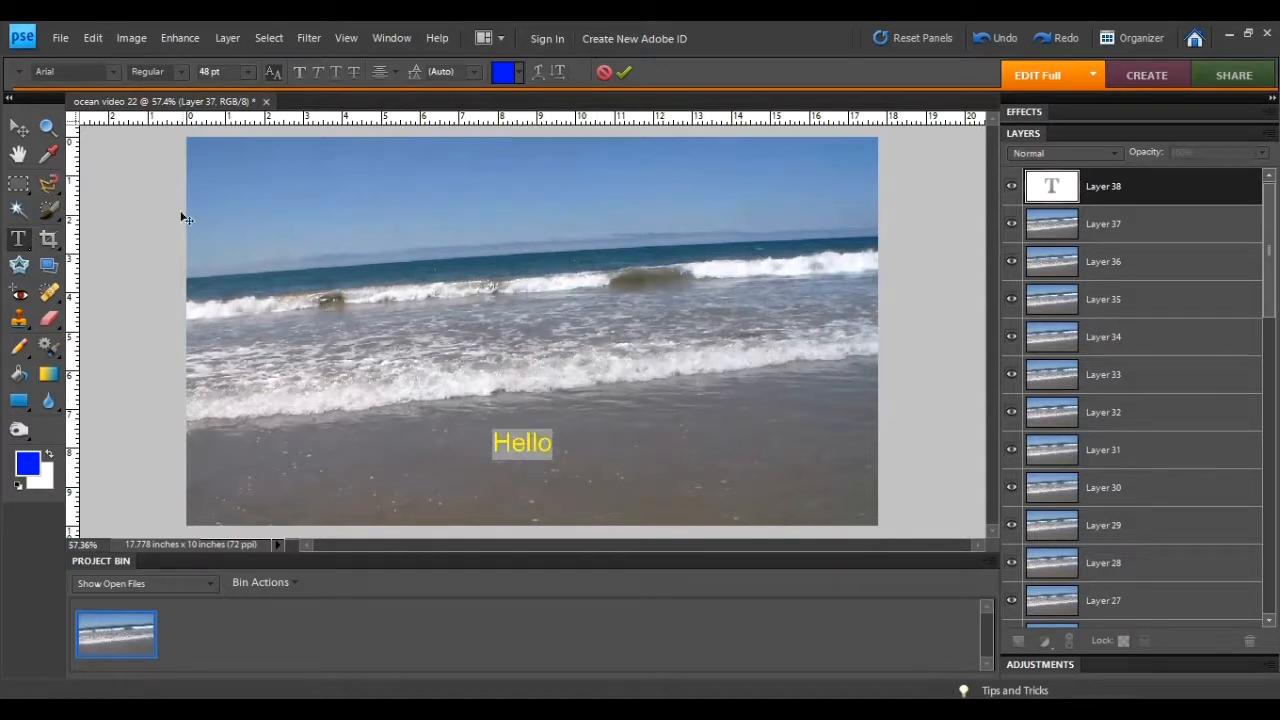
pyautogui.click(19, 128)
pyautogui.moveTo(543, 444); pyautogui.dragTo(570, 439)
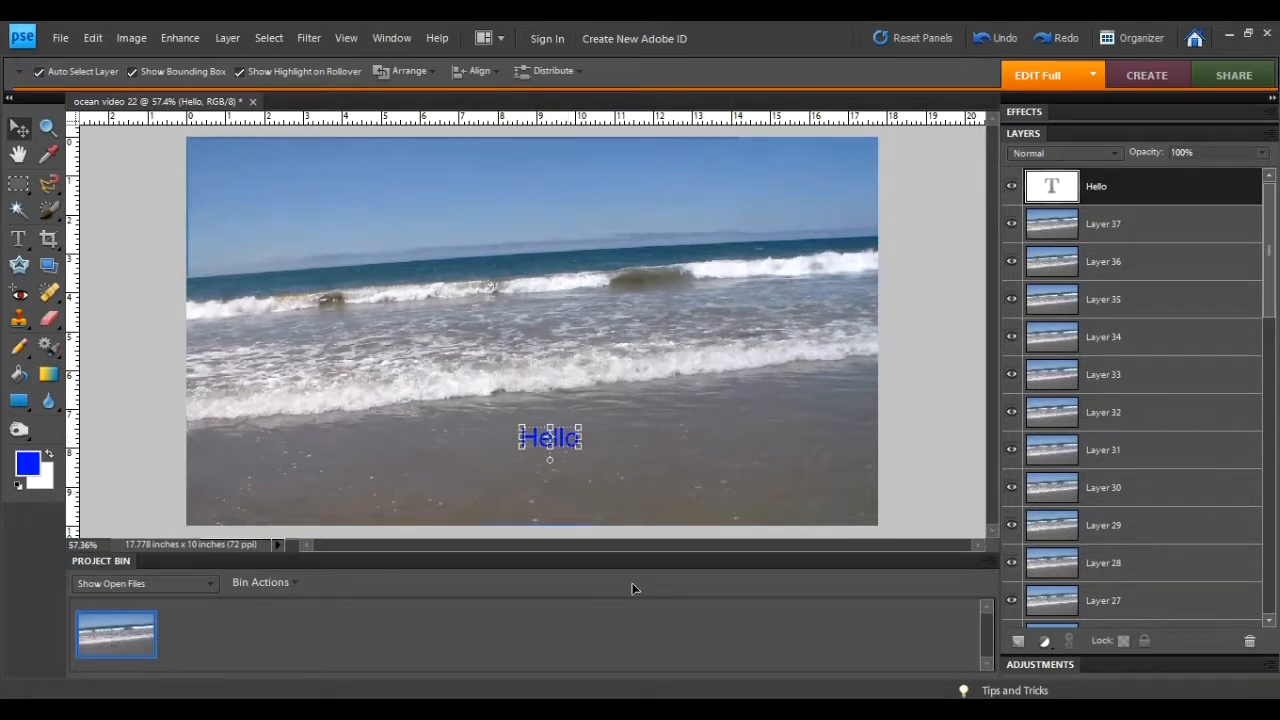
# Recolor the Hello text white and move it slightly lower on the sand
pyautogui.doubleClick(559, 444)
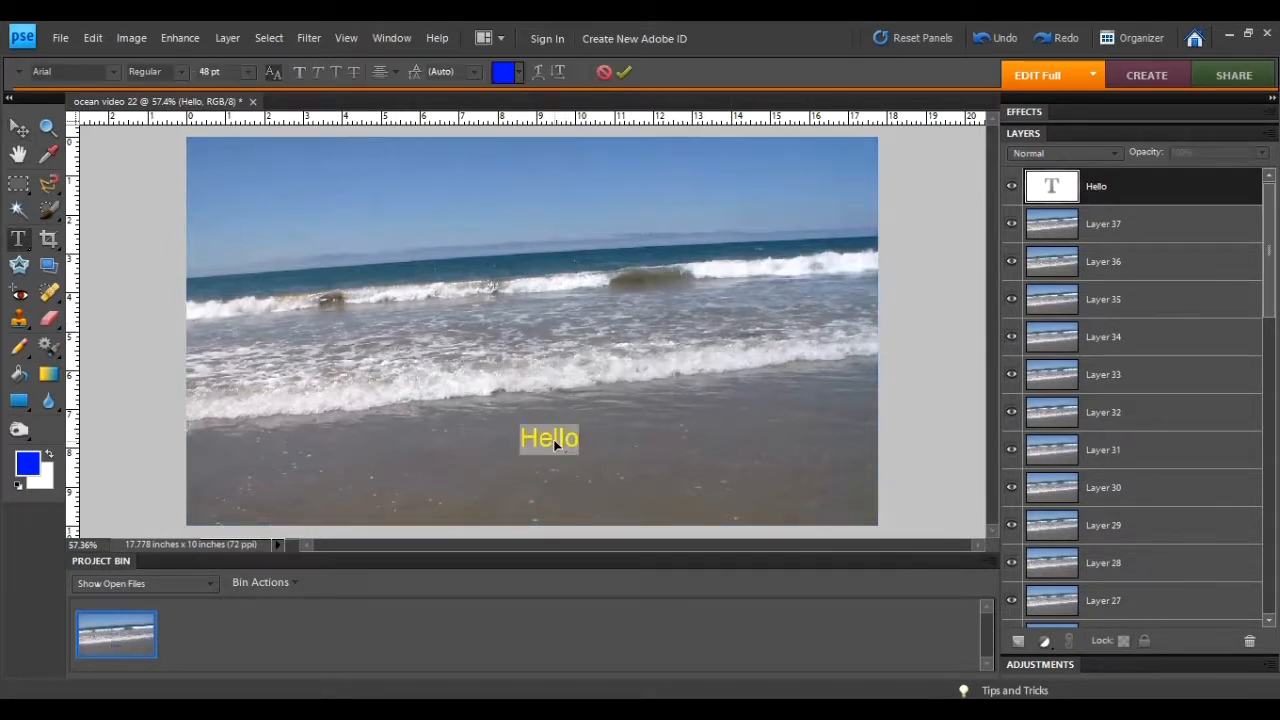
pyautogui.click(519, 72)
pyautogui.click(483, 101)
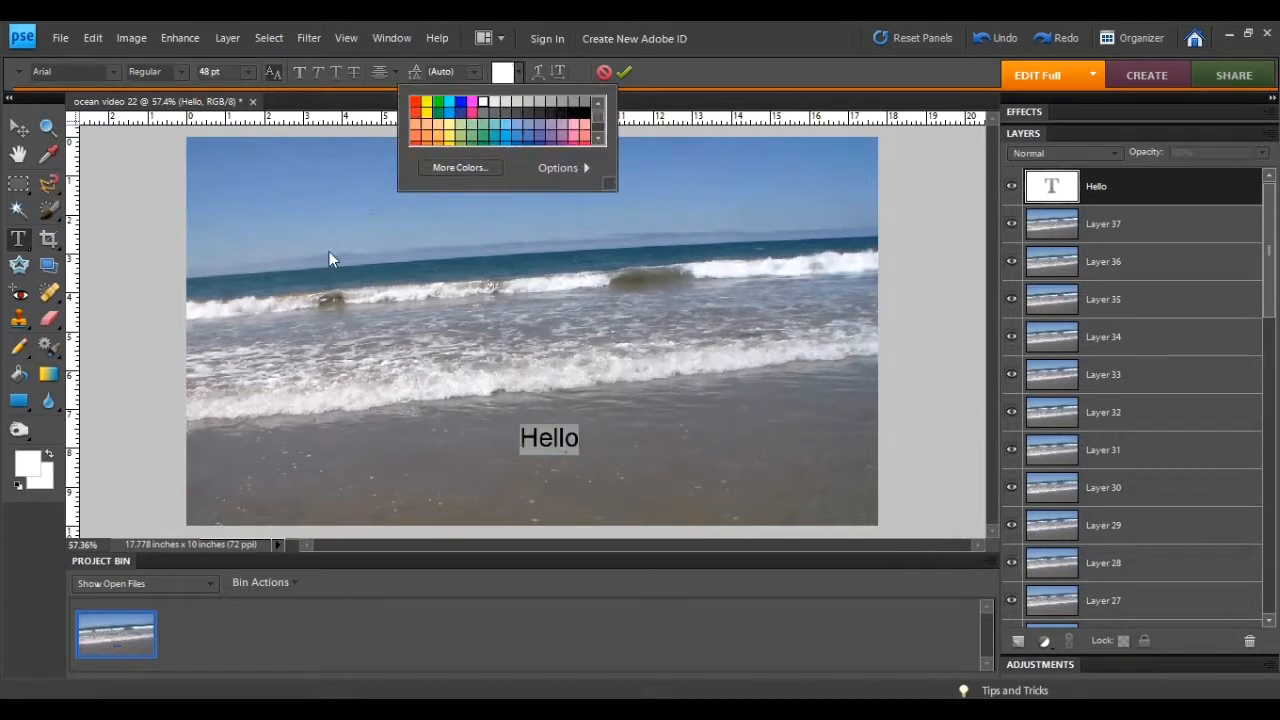
pyautogui.click(19, 127)
pyautogui.moveTo(559, 448); pyautogui.dragTo(542, 467)
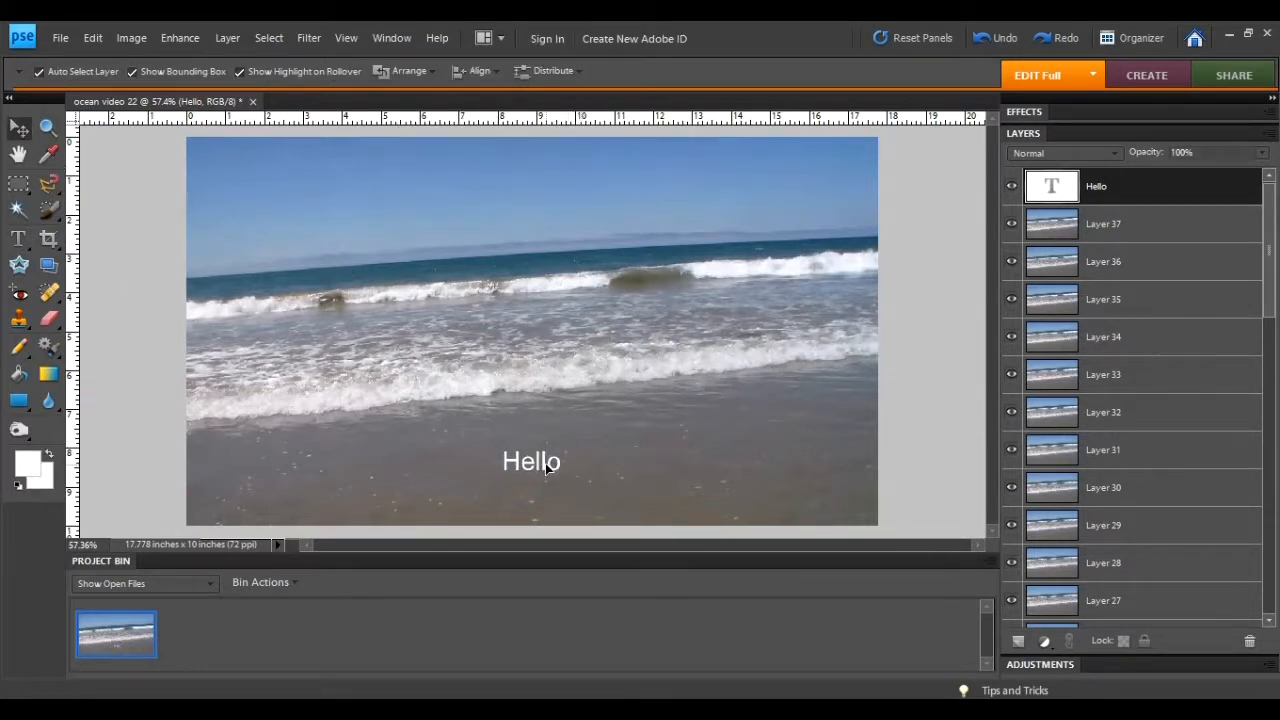
# Try the Hello text near the image's lower edge, over the breaking wave, and back on the sand to compare legibility
pyautogui.click(120, 320)
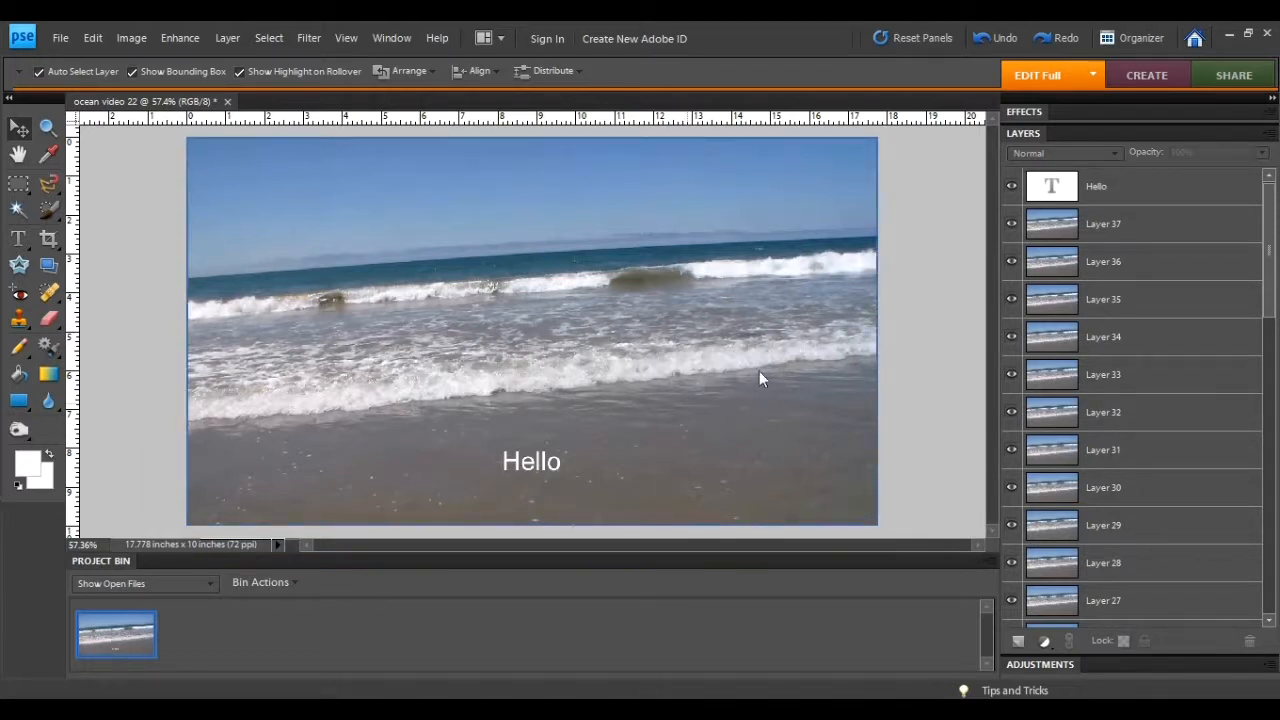
pyautogui.click(528, 461)
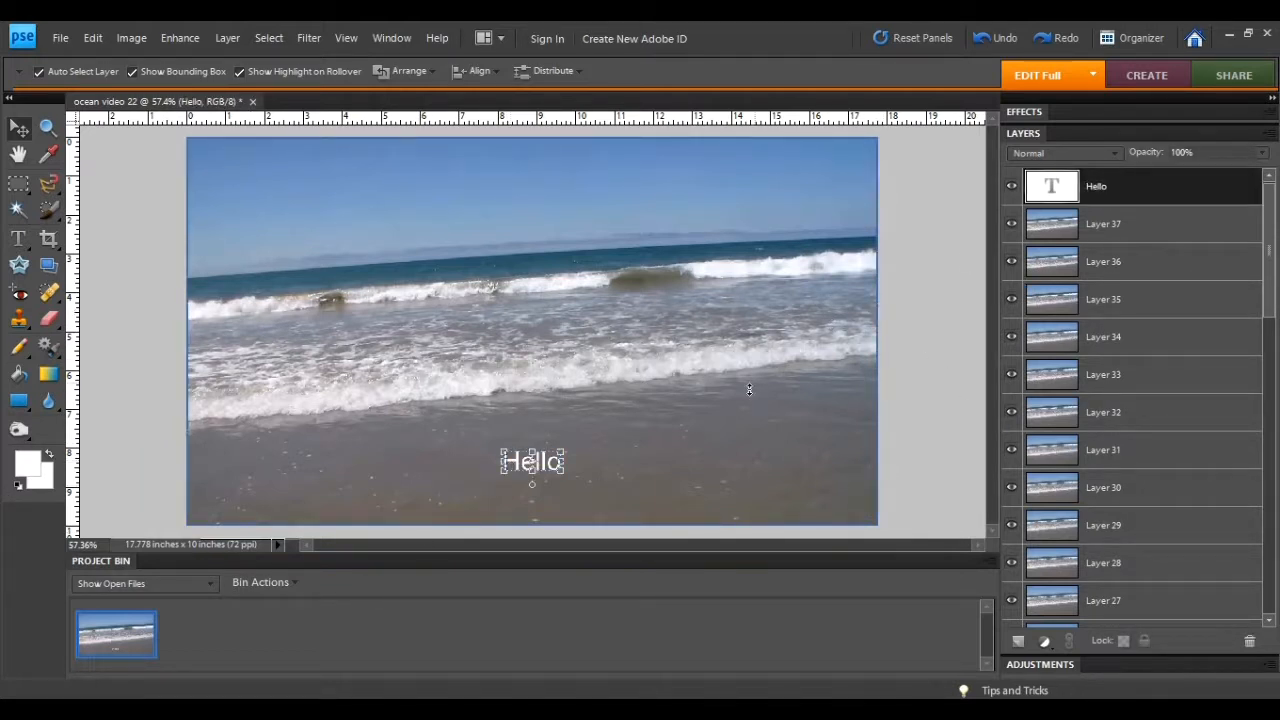
pyautogui.click(947, 427)
pyautogui.moveTo(545, 468); pyautogui.dragTo(544, 500)
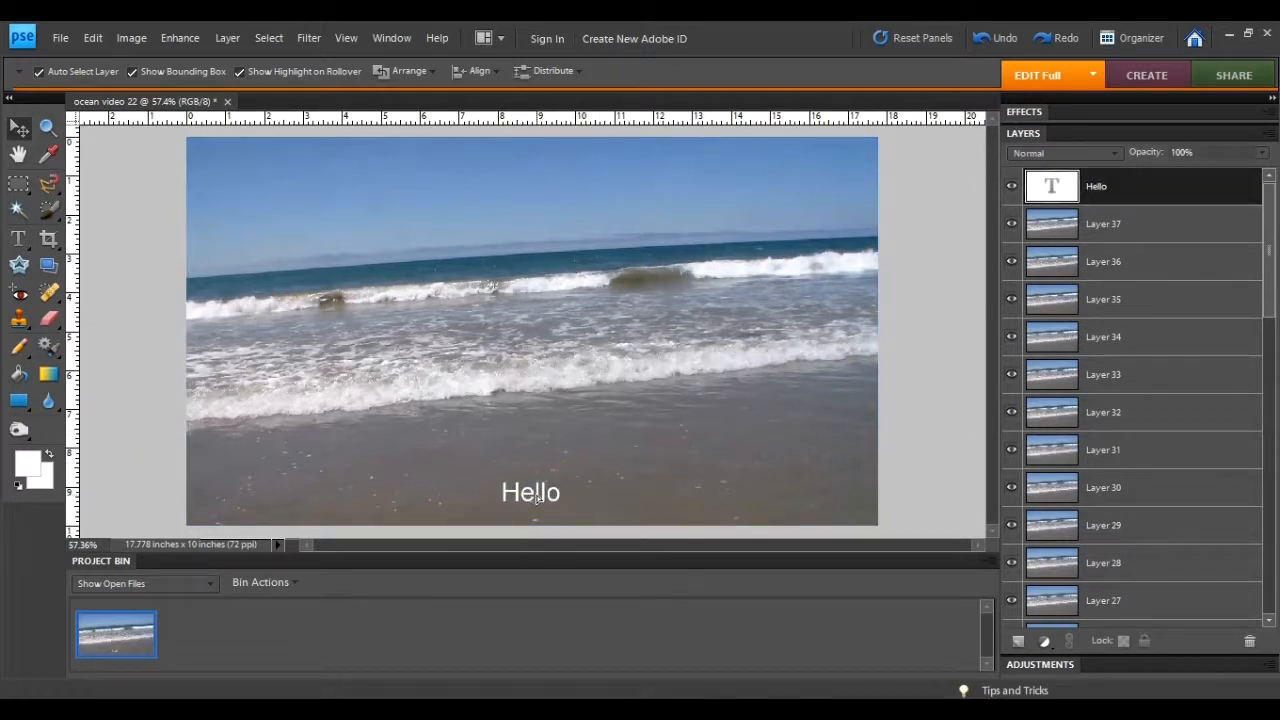
pyautogui.click(923, 395)
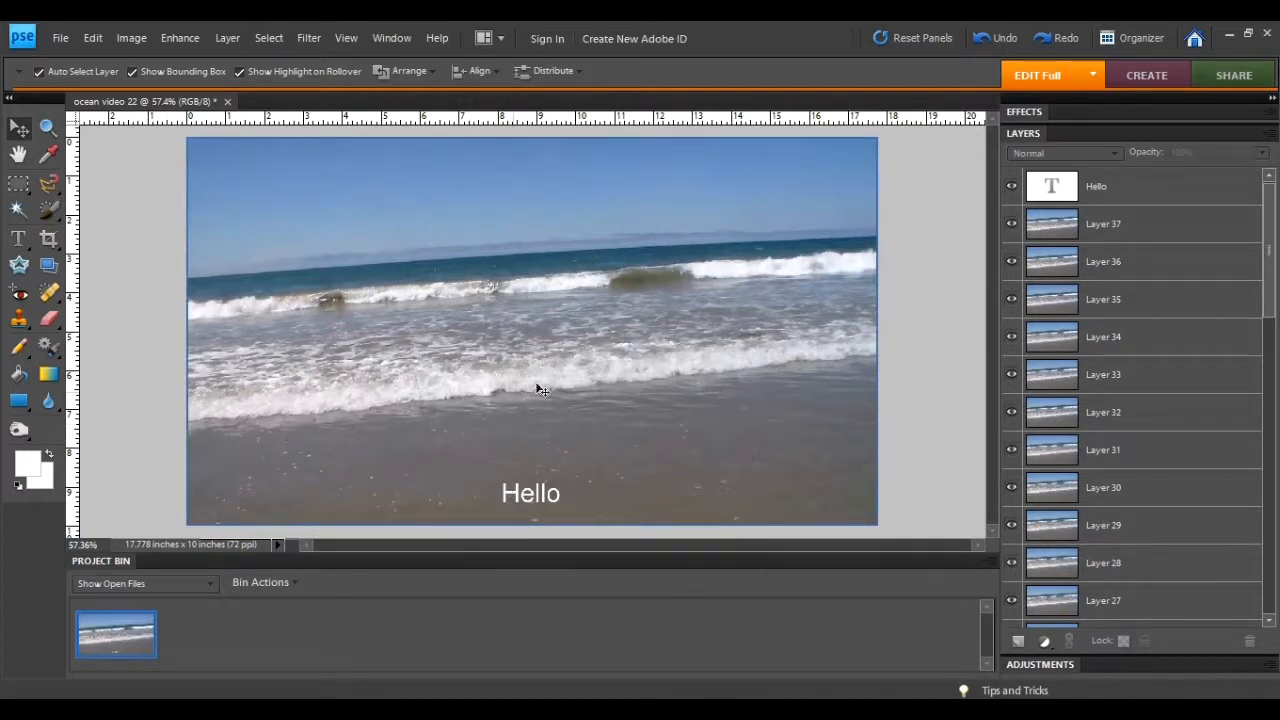
pyautogui.moveTo(540, 500); pyautogui.dragTo(545, 376)
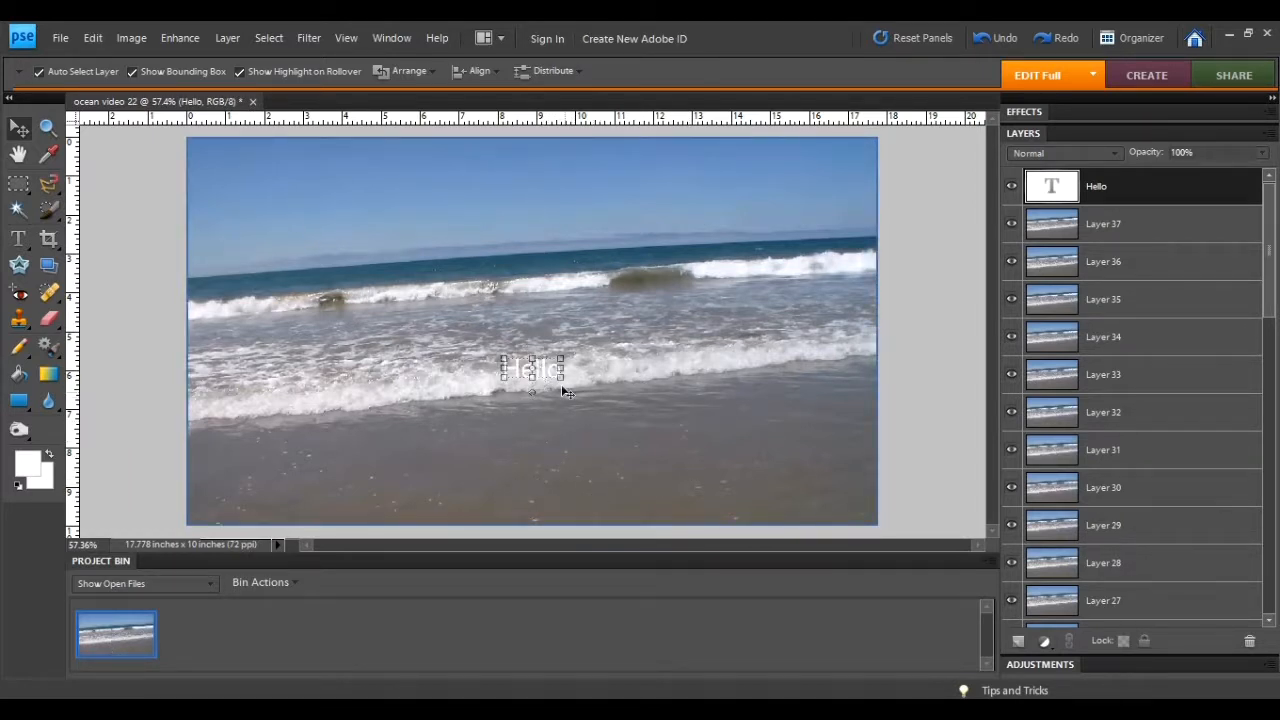
pyautogui.click(914, 399)
pyautogui.click(538, 370)
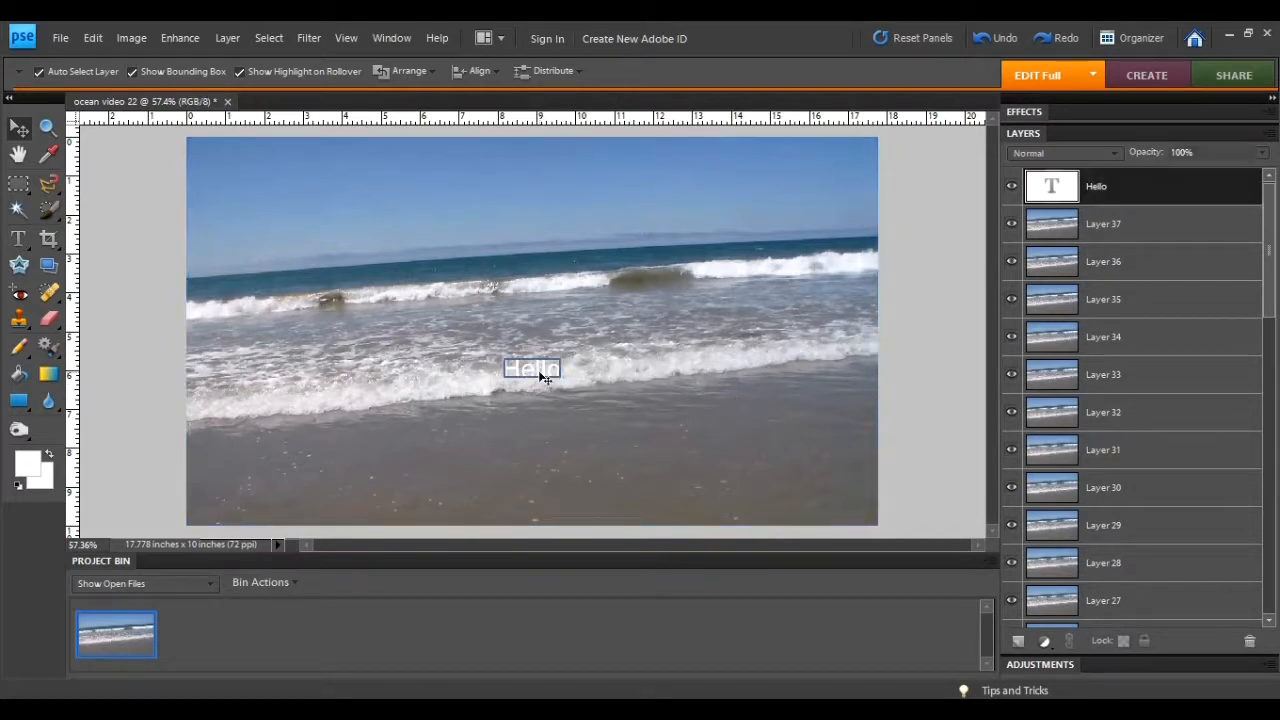
pyautogui.moveTo(538, 370); pyautogui.dragTo(582, 459)
pyautogui.click(960, 380)
pyautogui.click(505, 383)
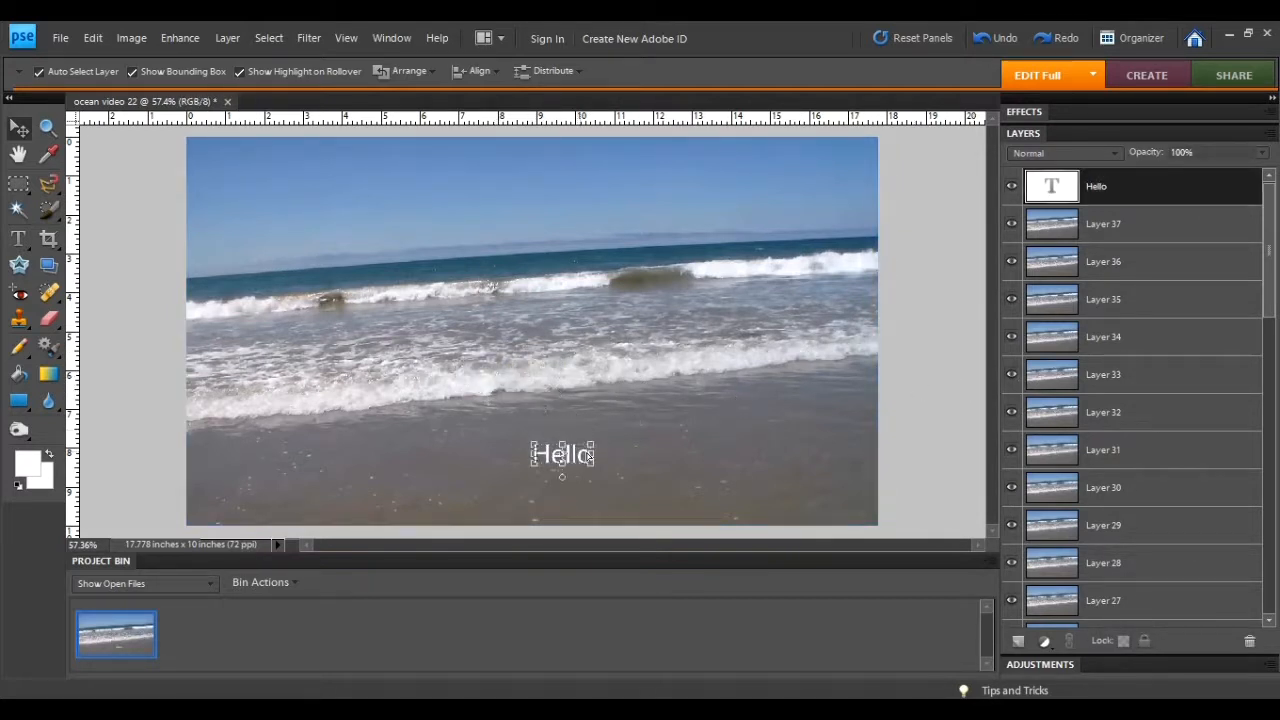
# Apply a black 3 px stroke layer style to the Hello text
pyautogui.click(225, 43)
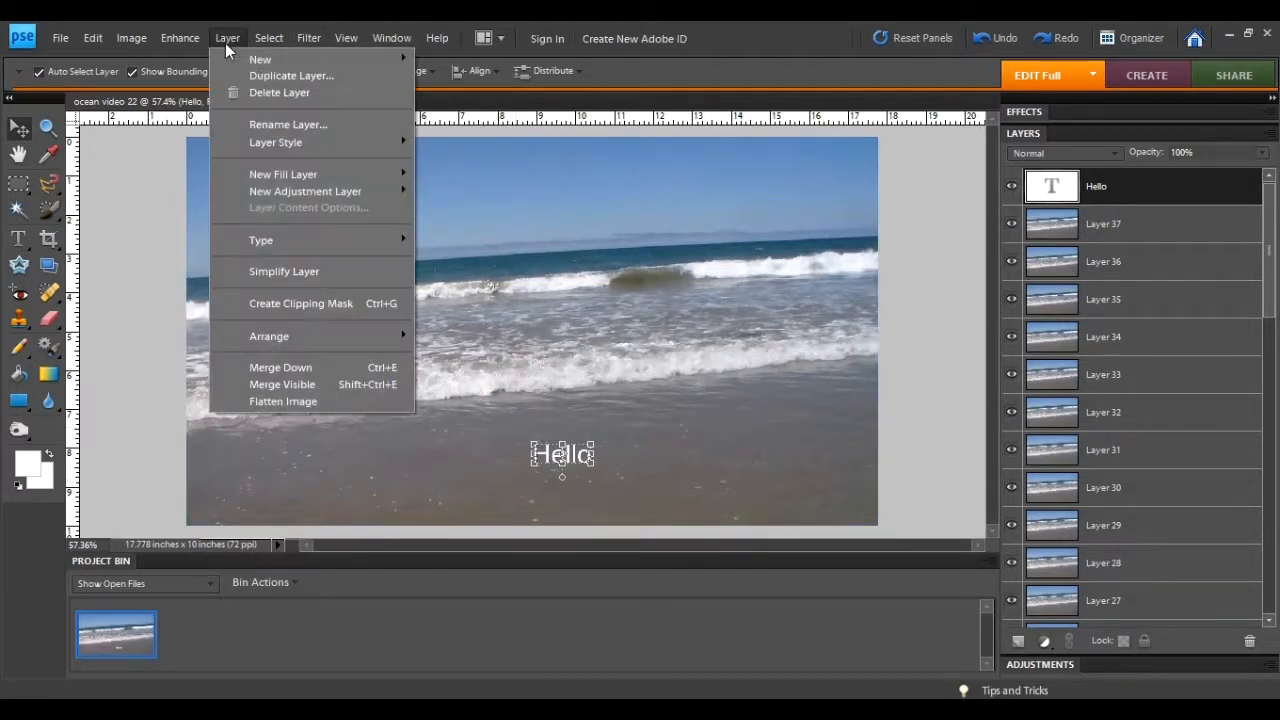
pyautogui.moveTo(356, 141)
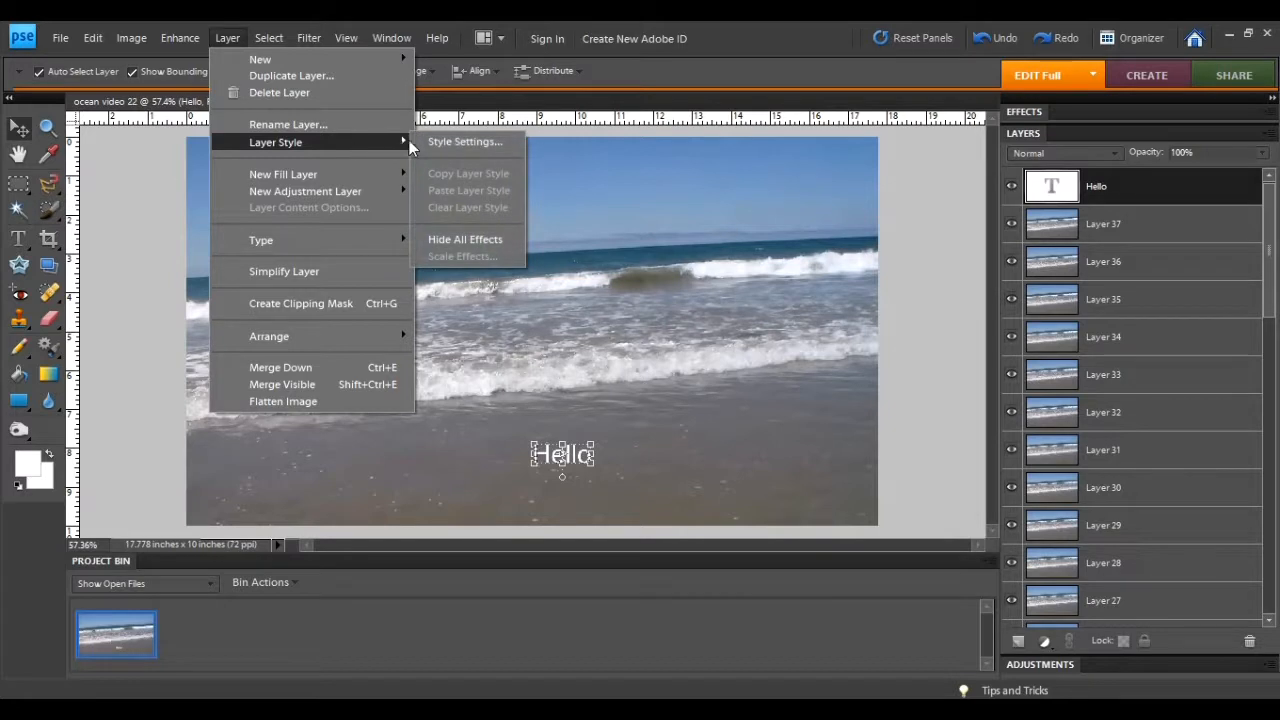
pyautogui.click(459, 142)
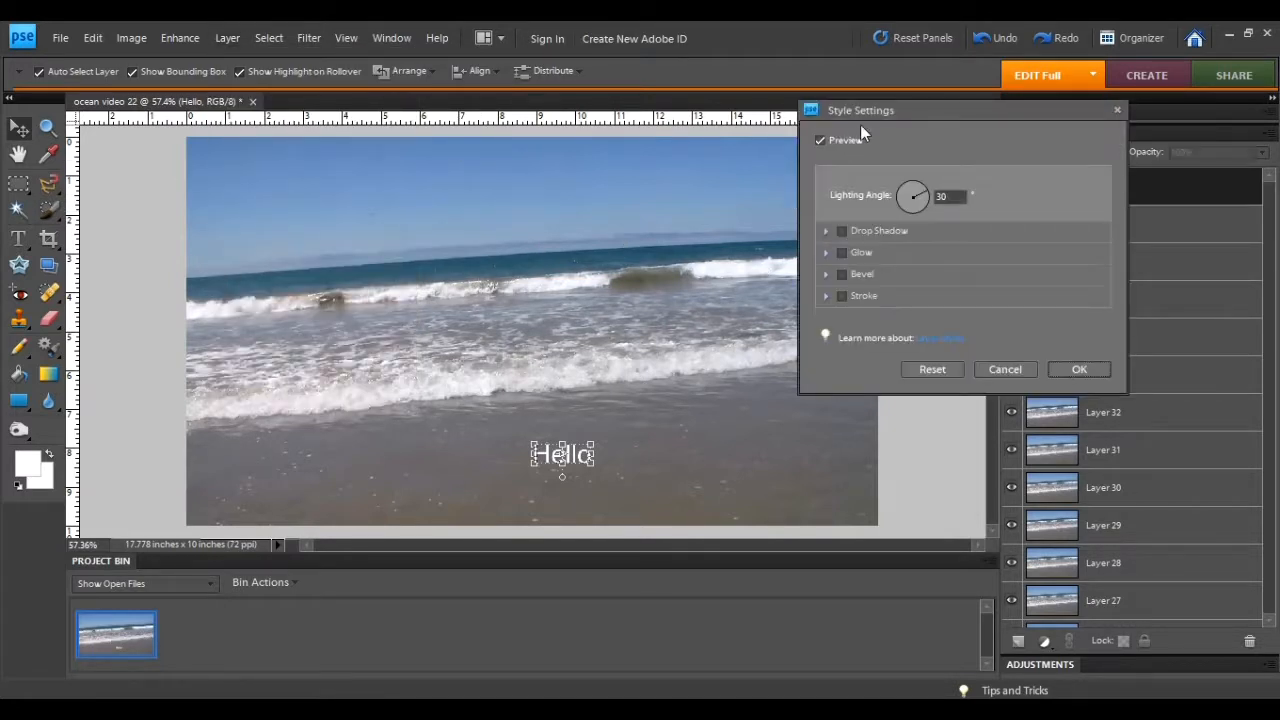
pyautogui.click(843, 296)
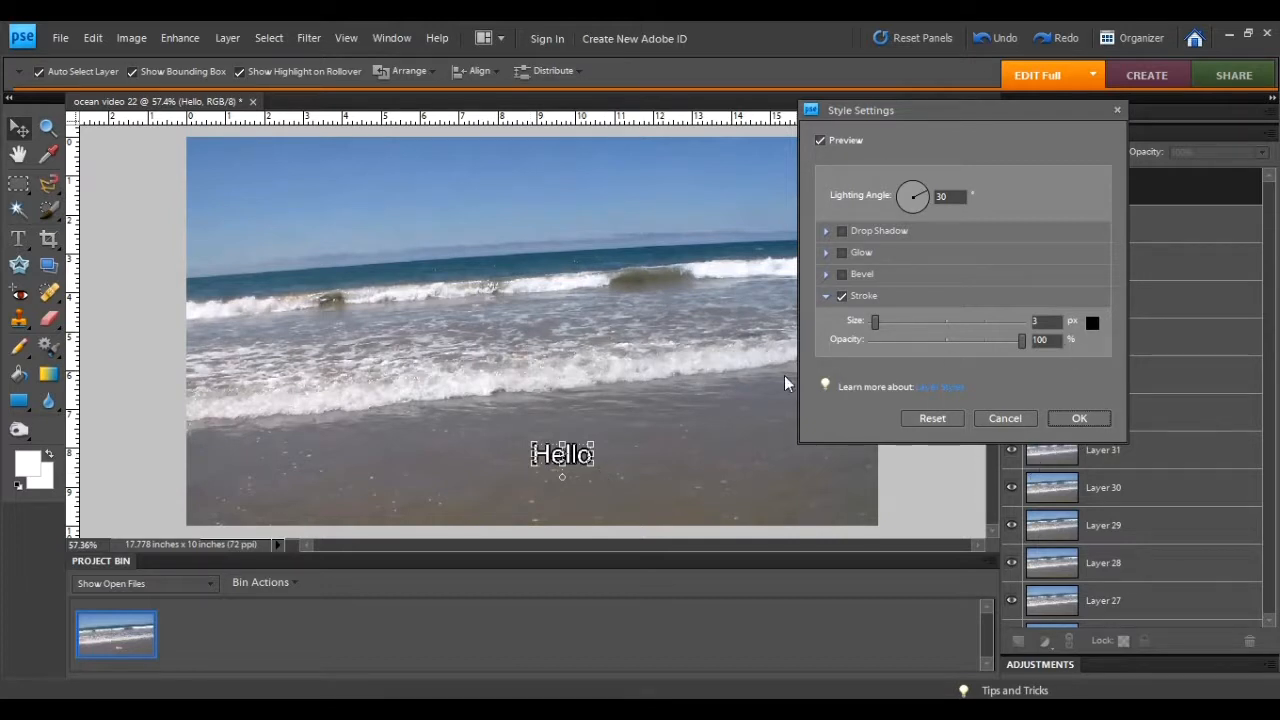
pyautogui.click(874, 322)
pyautogui.moveTo(874, 322); pyautogui.dragTo(875, 322)
pyautogui.click(1005, 419)
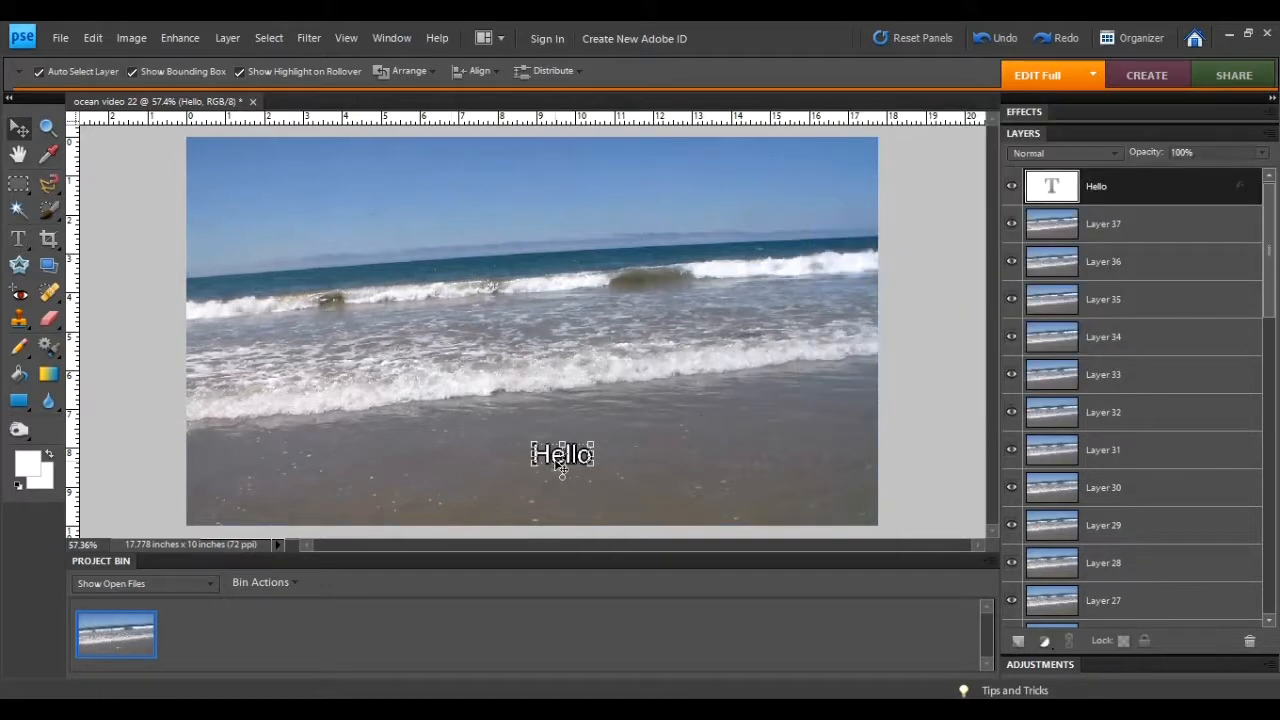
# Move the outlined Hello text lower and slightly left on the sand
pyautogui.moveTo(565, 456); pyautogui.dragTo(522, 466)
pyautogui.click(82, 380)
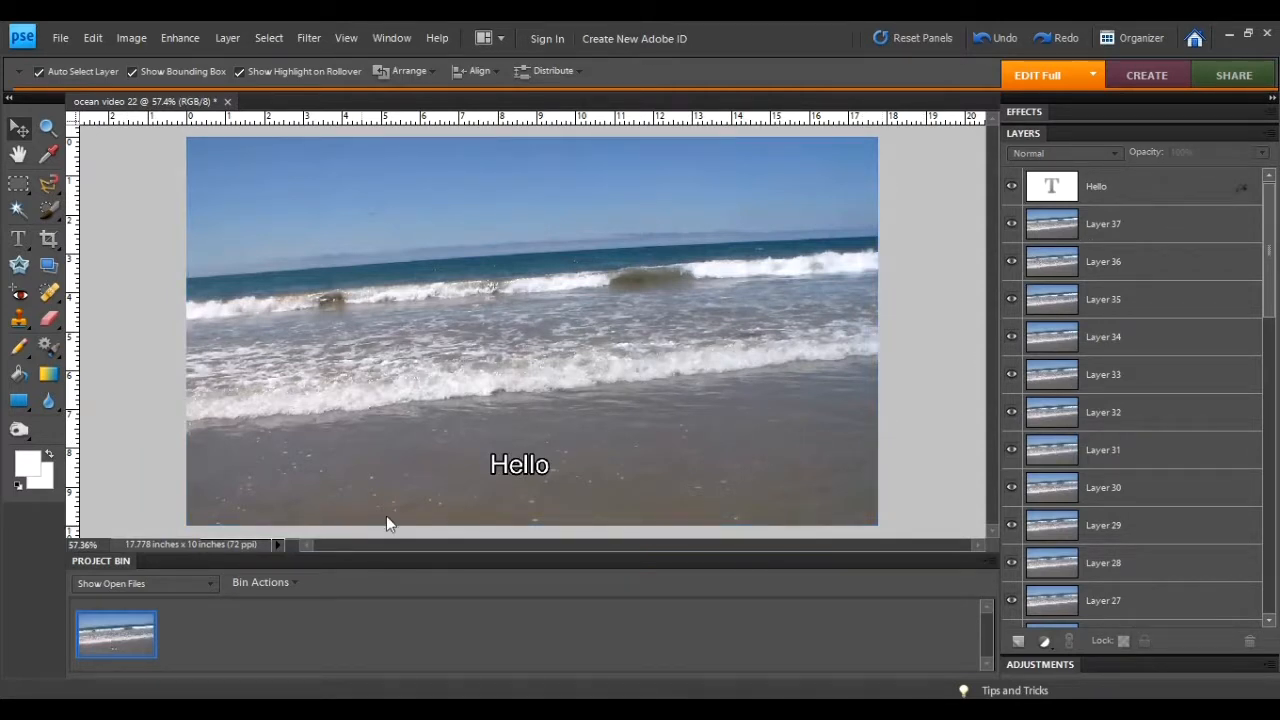
pyautogui.click(509, 472)
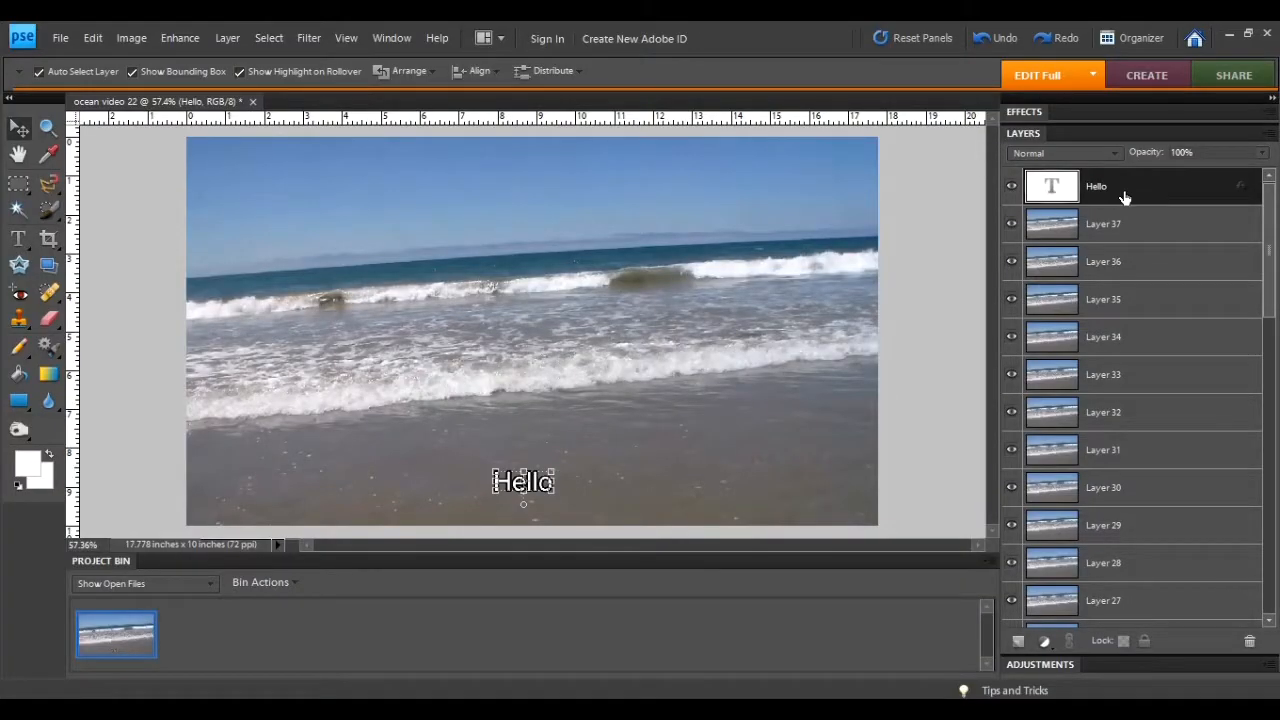
# Duplicate the Hello text layer four times and place one copy directly above each of Layers 36, 35, 34 and 33
pyautogui.hotkey('ctrl', 'j')
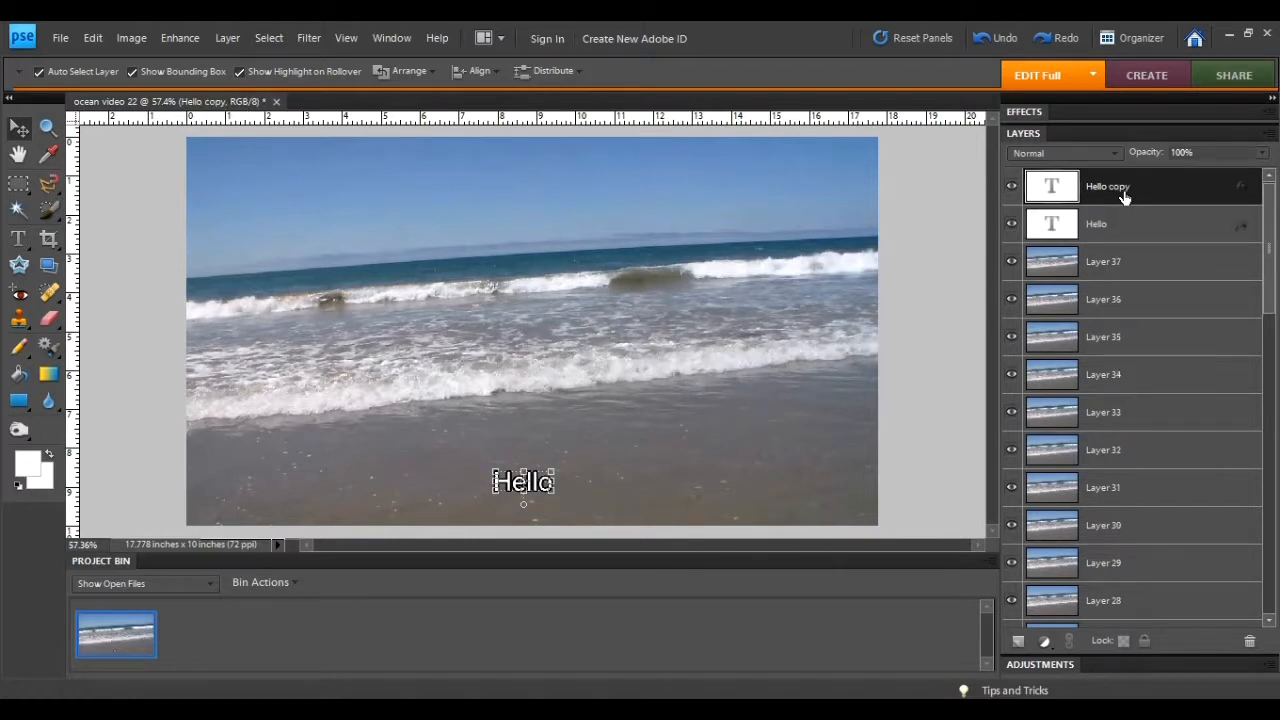
pyautogui.moveTo(1120, 186); pyautogui.dragTo(1105, 488)
pyautogui.hotkey('ctrl', 'j')
pyautogui.hotkey('ctrl', 'j')
pyautogui.hotkey('ctrl', 'j')
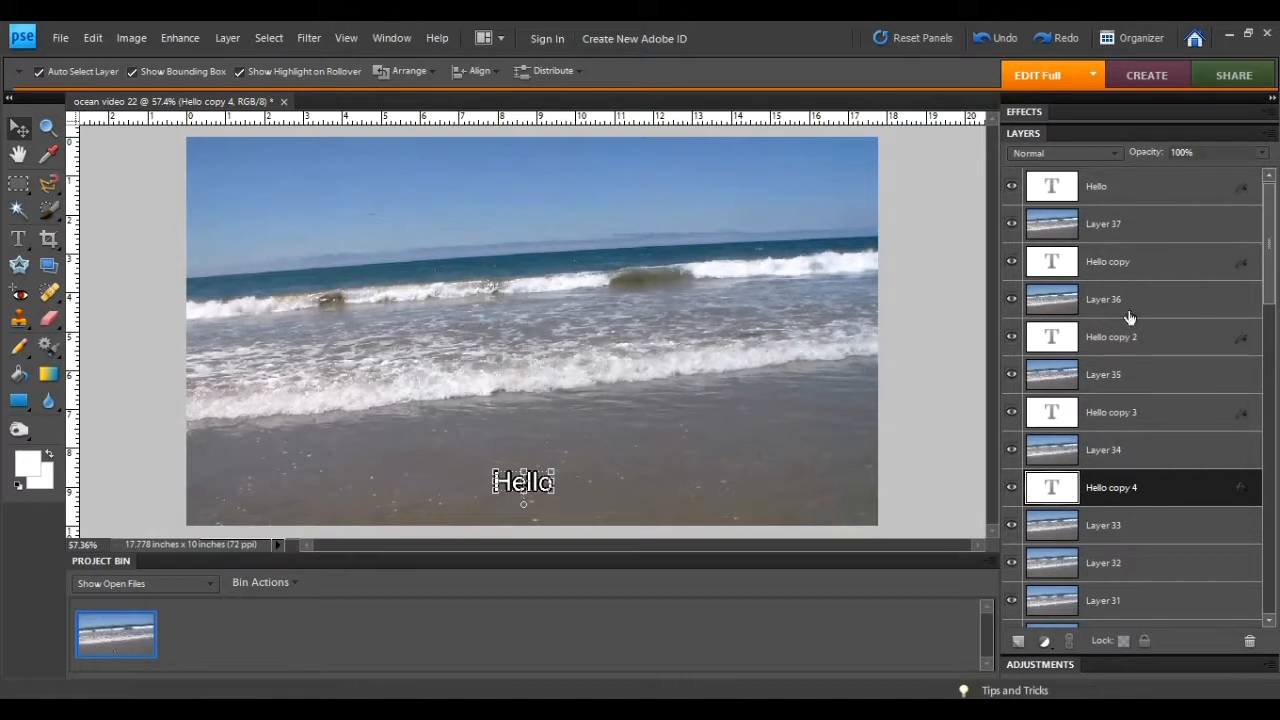
# Select the topmost Hello layer and shift its text slightly up and to the right, toward the image's horizontal center
pyautogui.click(1129, 197)
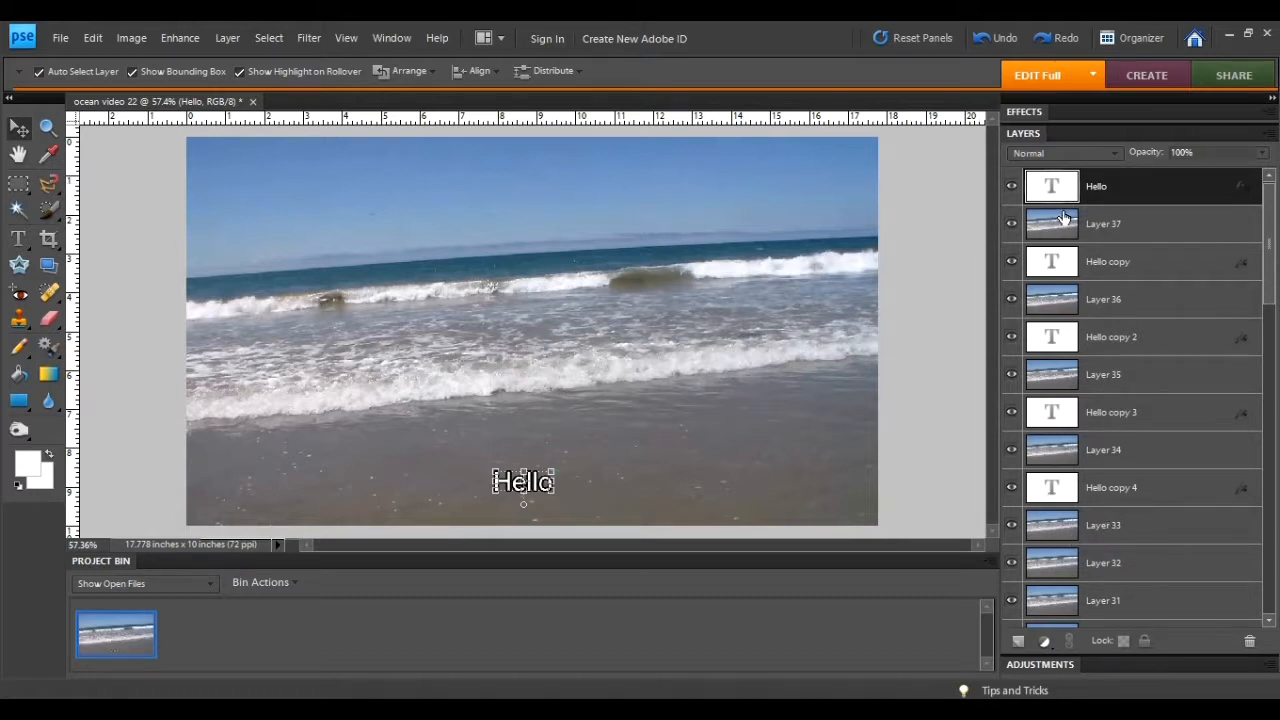
pyautogui.hotkey('ctrl', 'z')
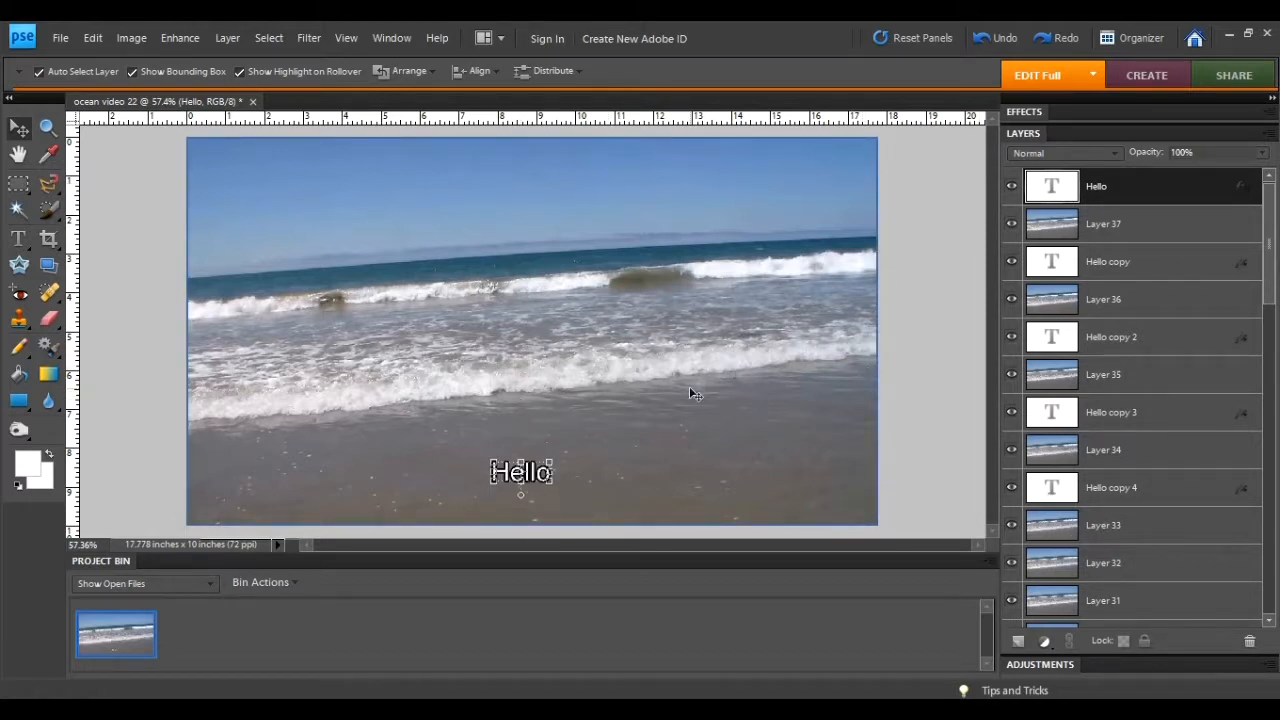
pyautogui.moveTo(532, 472)
pyautogui.mouseDown()
pyautogui.moveTo(542, 455)
pyautogui.moveTo(523, 474)
pyautogui.mouseUp()
pyautogui.click(973, 454)
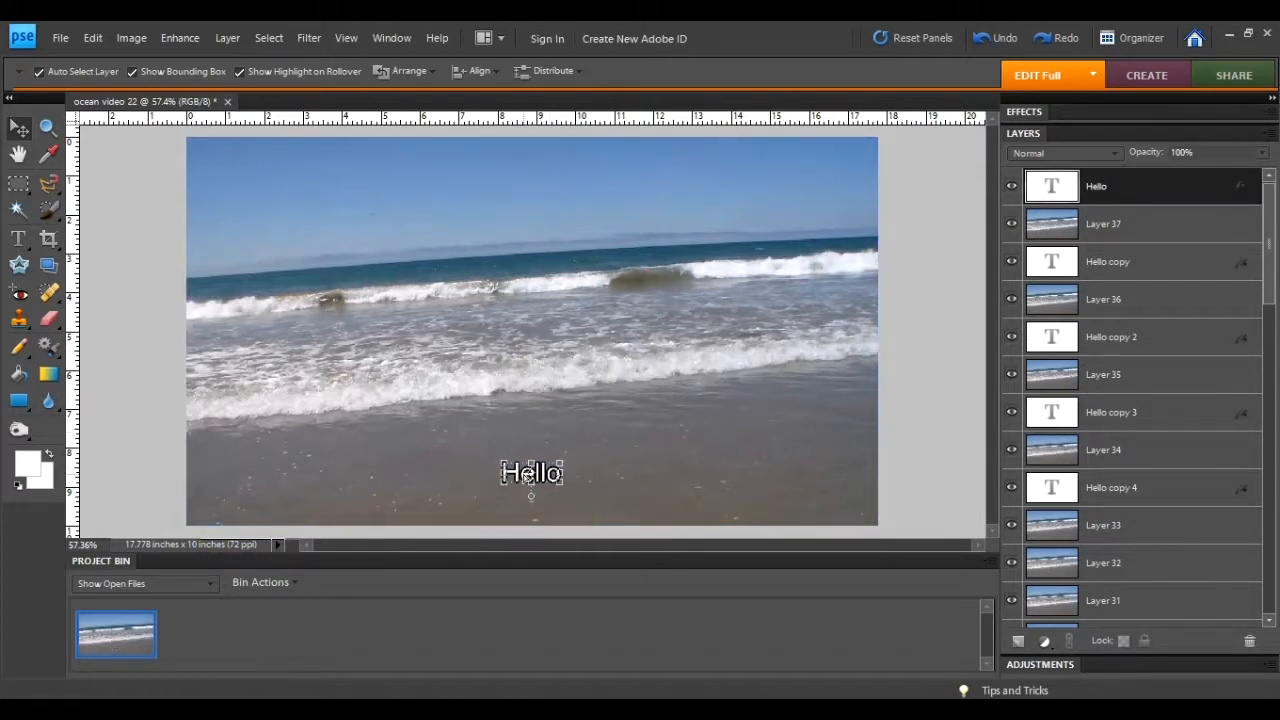
# Try simplifying the topmost Hello layer and merging it down into Layer 37, and undo both operations
pyautogui.rightClick(1107, 190)
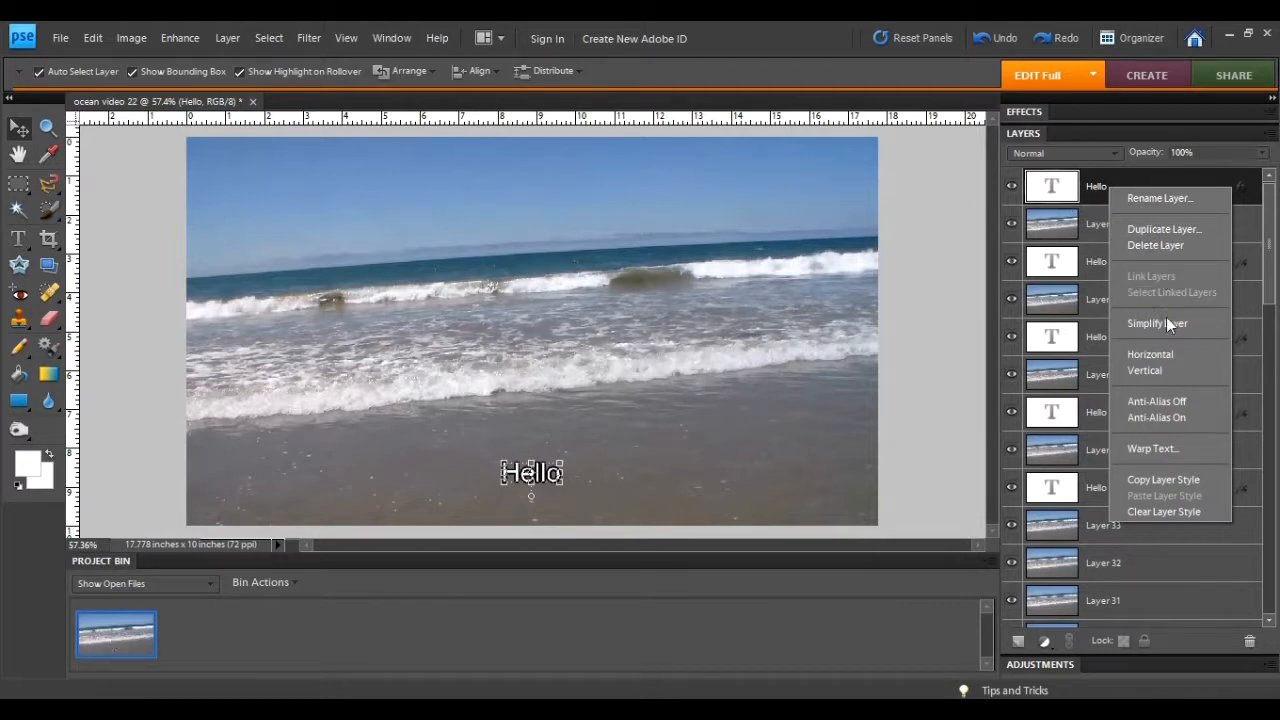
pyautogui.click(1166, 324)
pyautogui.rightClick(1113, 190)
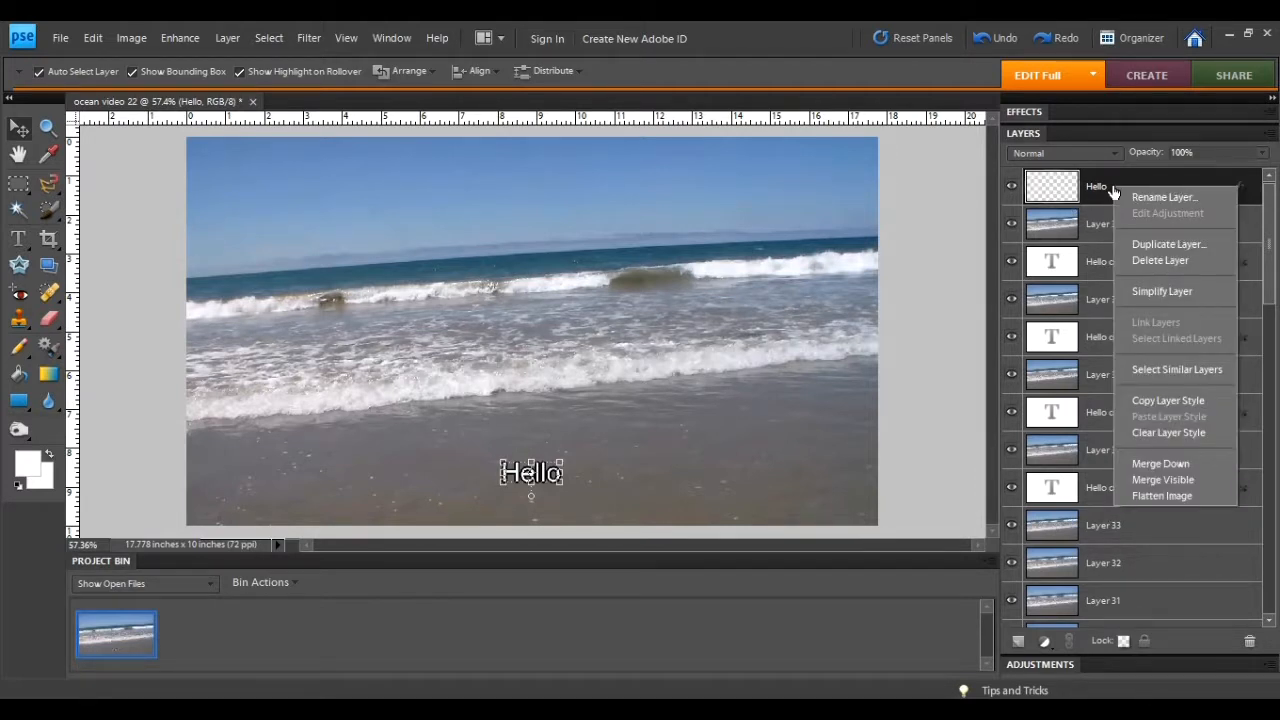
pyautogui.click(1194, 463)
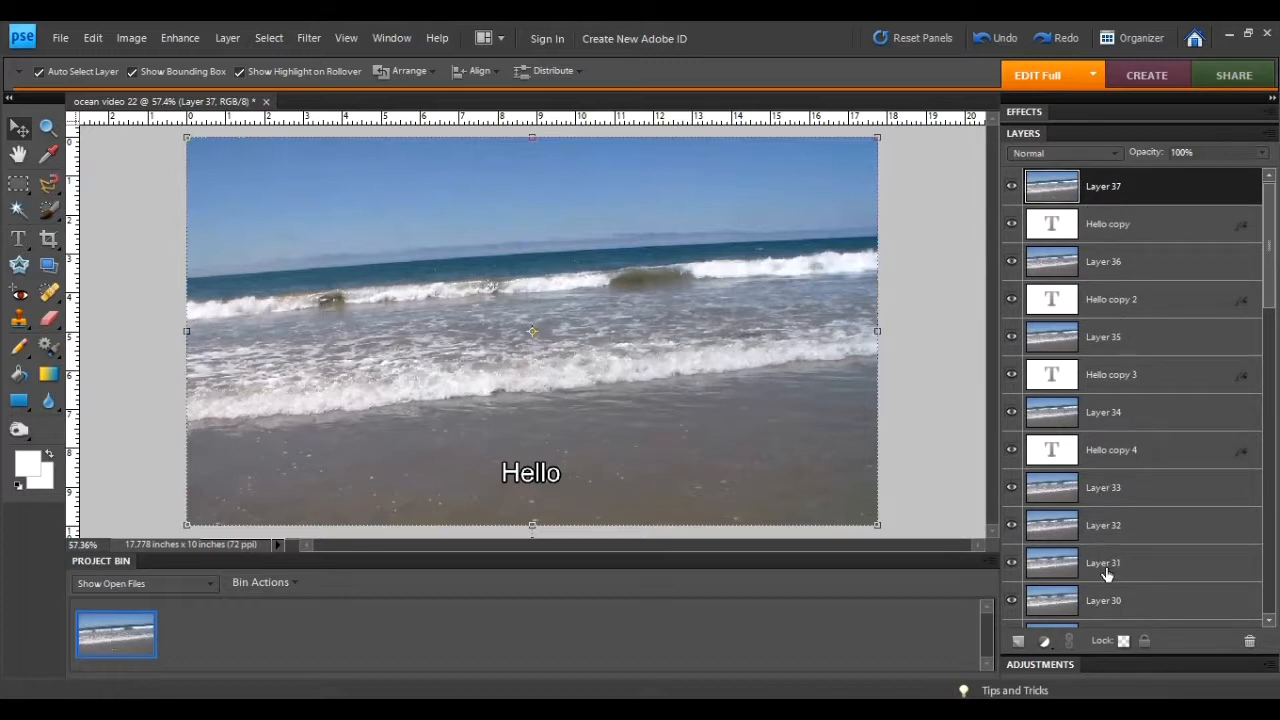
pyautogui.hotkey('ctrl', 'z')
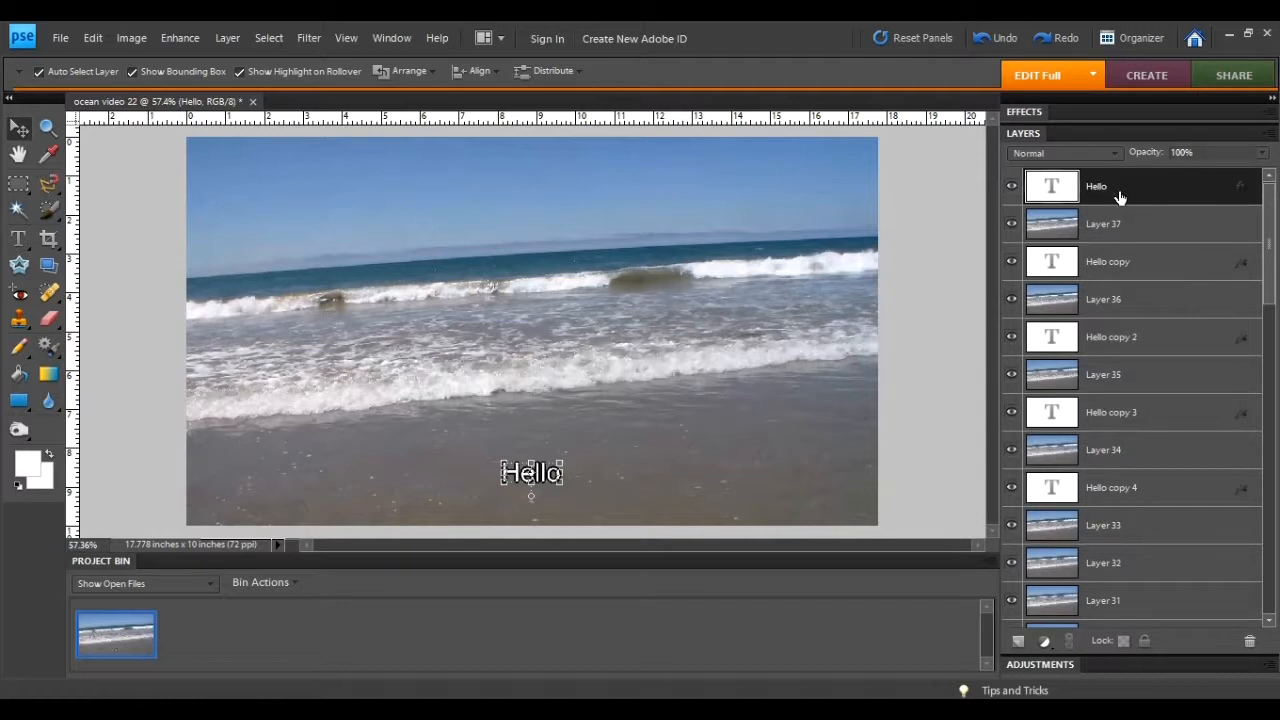
# Delete the Hello text layer and its four copies from the layer stack
pyautogui.keyDown('ctrl'); pyautogui.click(1119, 267); pyautogui.keyUp('ctrl')
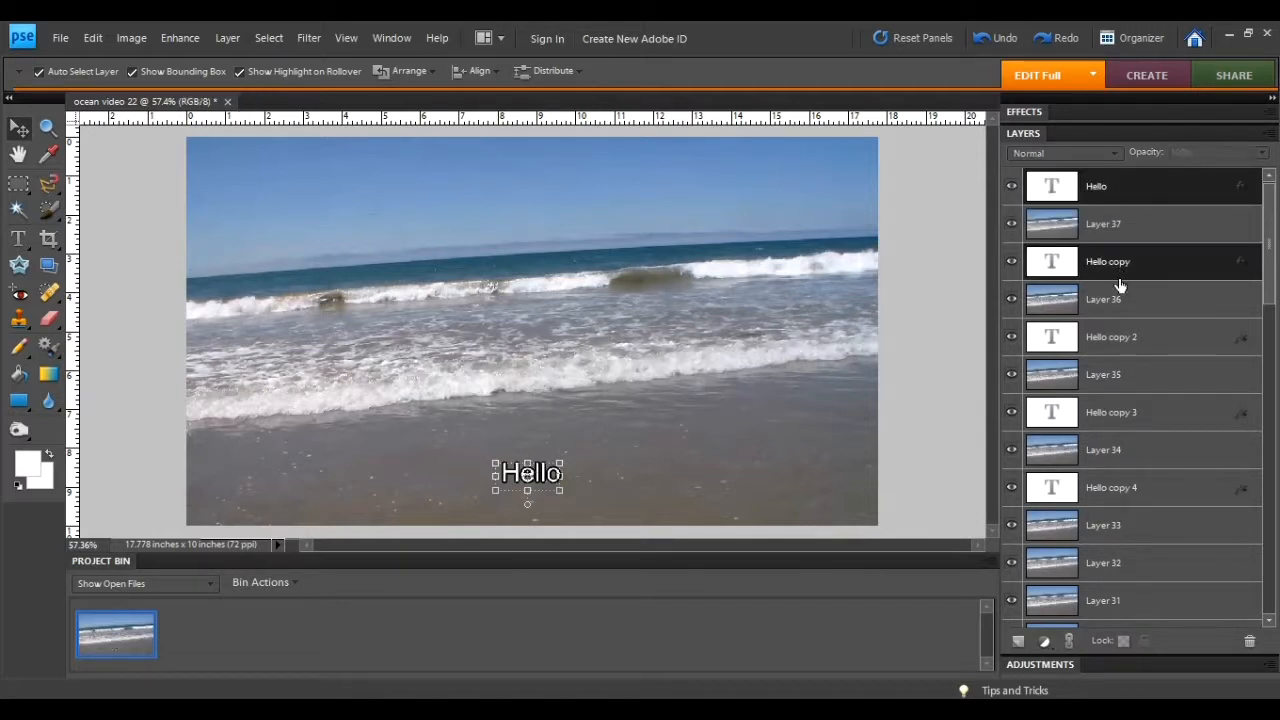
pyautogui.keyDown('ctrl'); pyautogui.click(1120, 342); pyautogui.keyUp('ctrl')
pyautogui.keyDown('ctrl'); pyautogui.click(1124, 415); pyautogui.keyUp('ctrl')
pyautogui.keyDown('ctrl'); pyautogui.click(1126, 500); pyautogui.keyUp('ctrl')
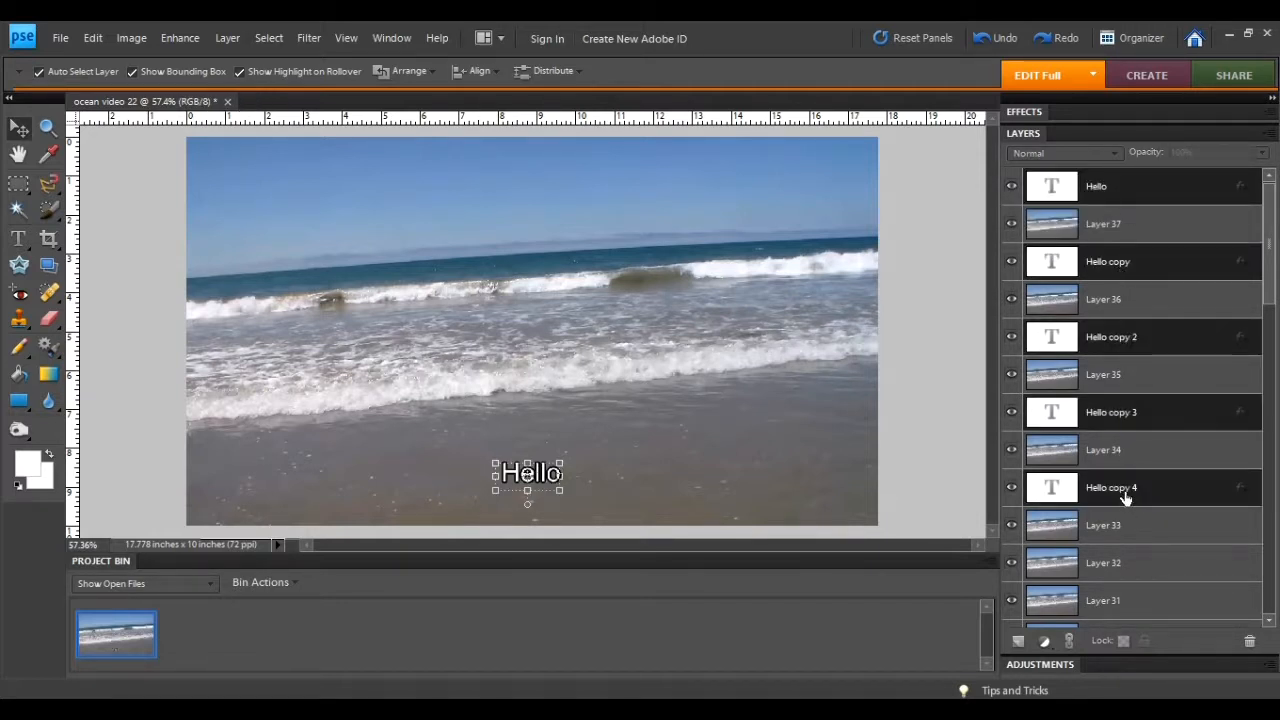
pyautogui.moveTo(1121, 492); pyautogui.dragTo(1250, 640)
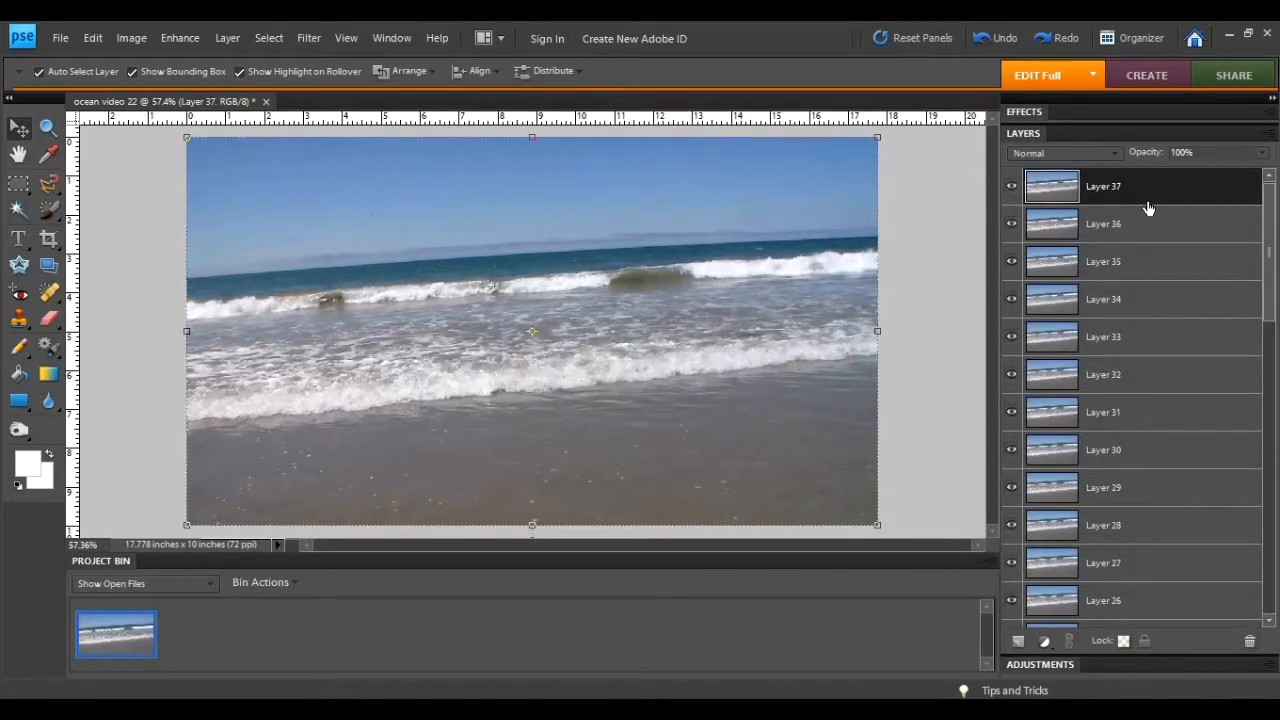
# Try Soft Light and Hard Light blending on a duplicate of Layer 37, and delete the duplicate
pyautogui.hotkey('ctrl', 'j')
pyautogui.click(1070, 154)
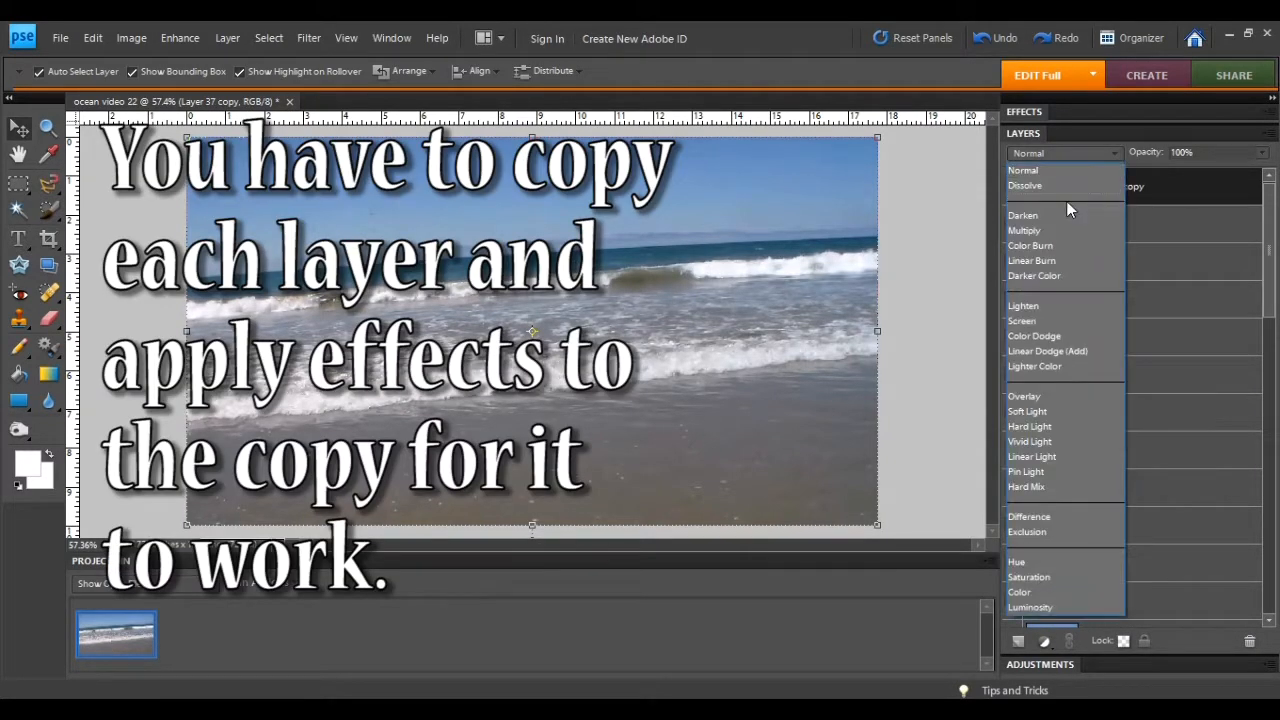
pyautogui.click(1052, 411)
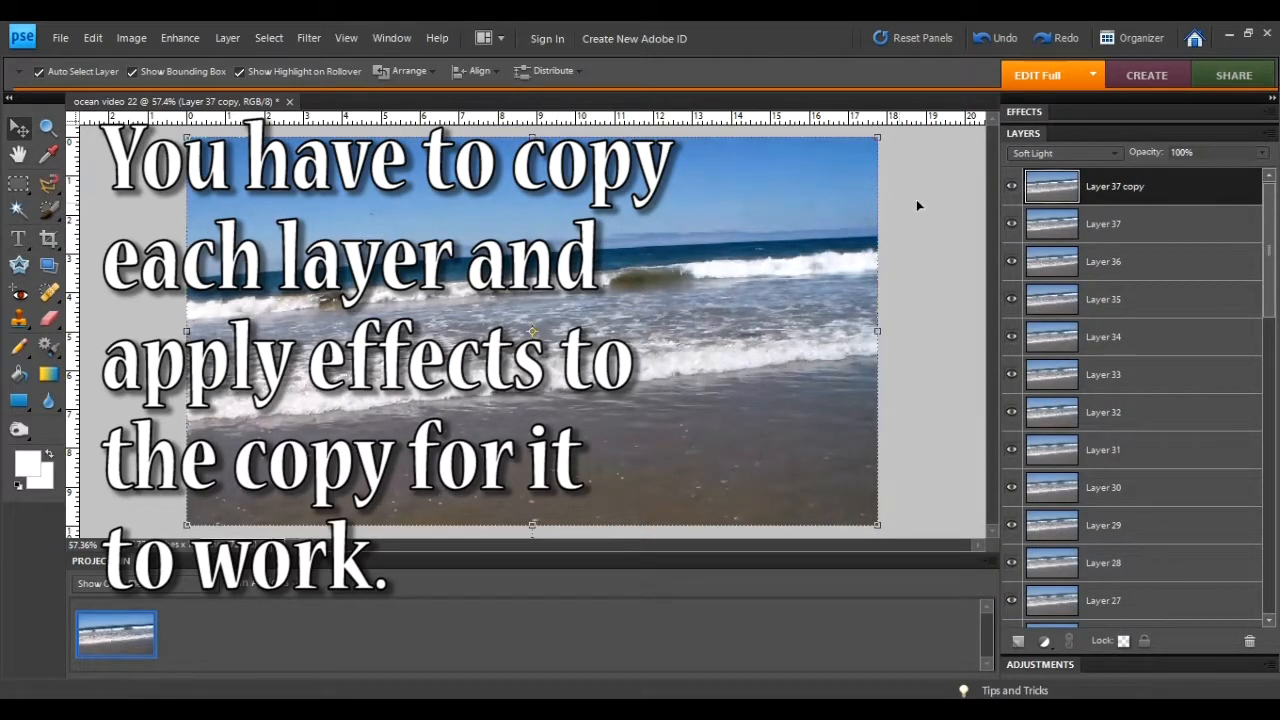
pyautogui.click(1054, 151)
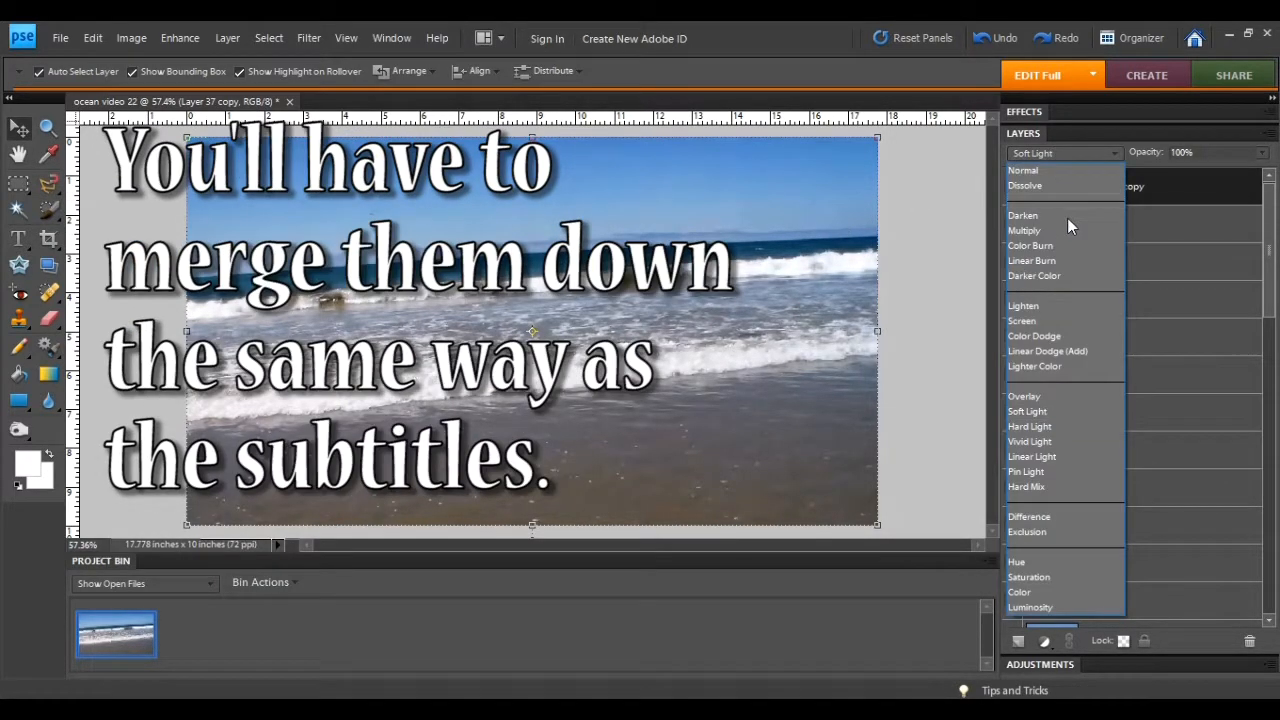
pyautogui.click(1055, 424)
pyautogui.click(1013, 189)
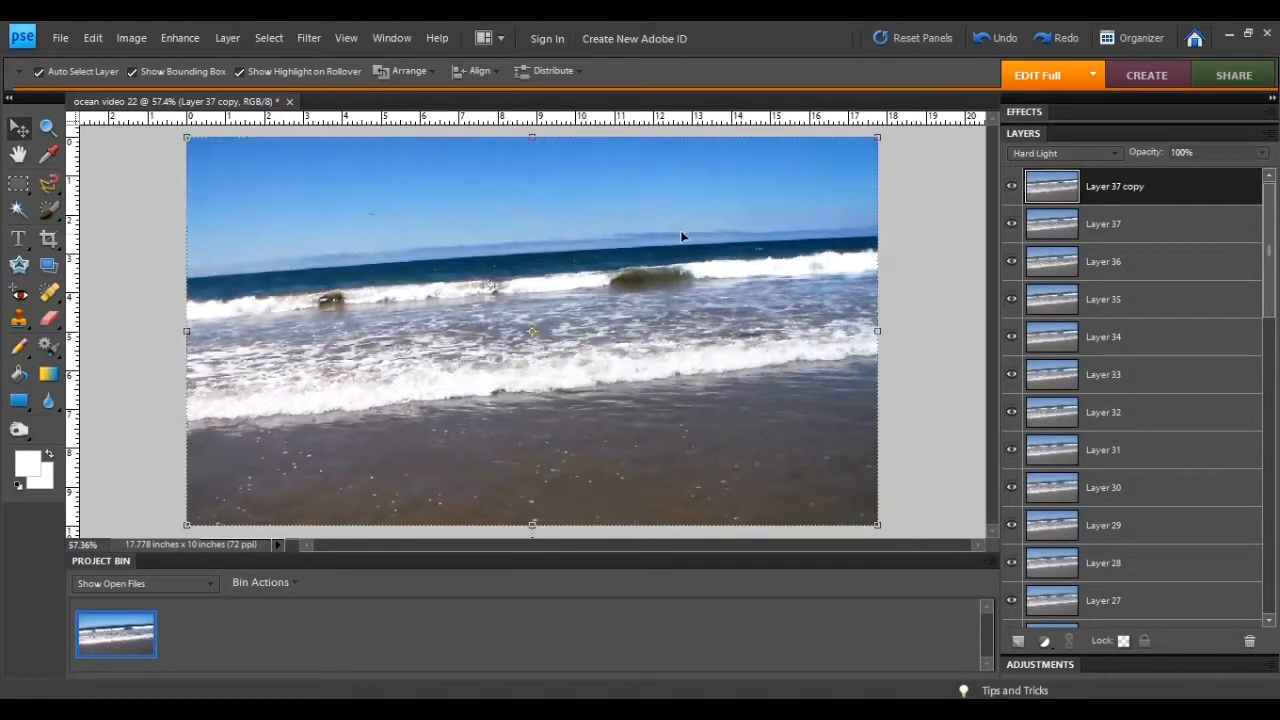
pyautogui.click(1249, 640)
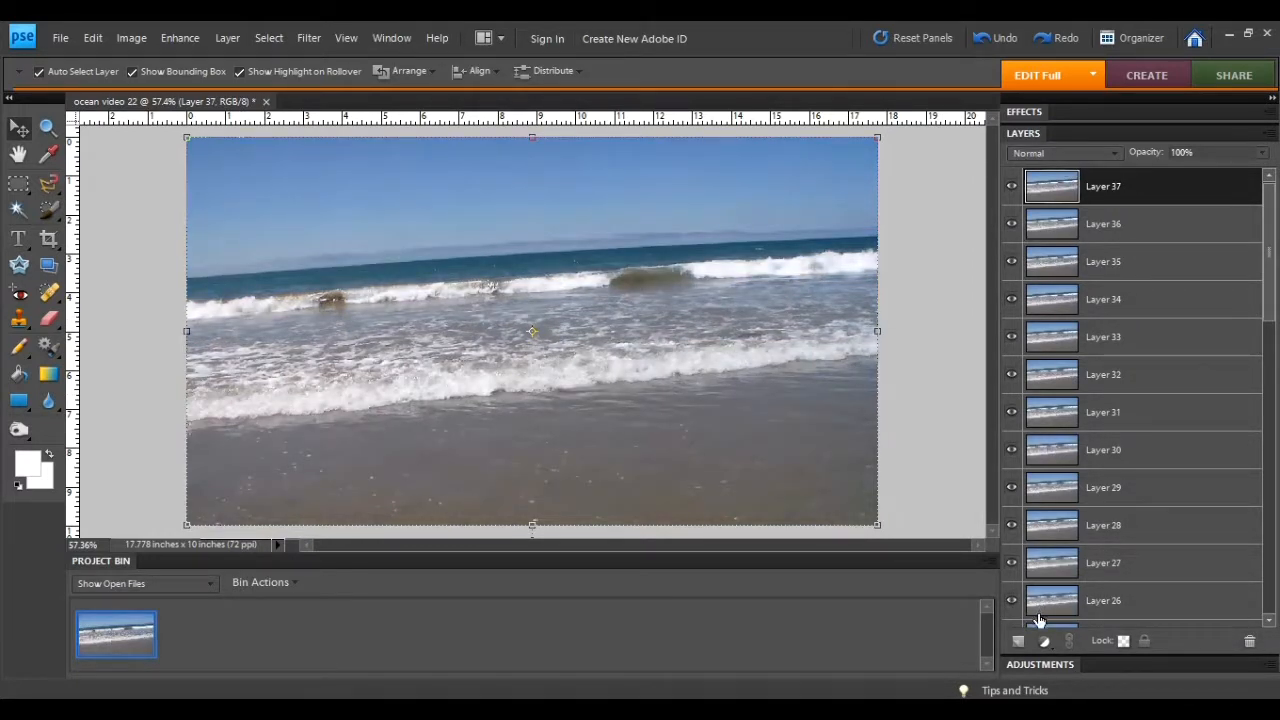
# Add a Hue/Saturation adjustment layer above Layer 37 with the saturation lowered to its minimum
pyautogui.click(1044, 640)
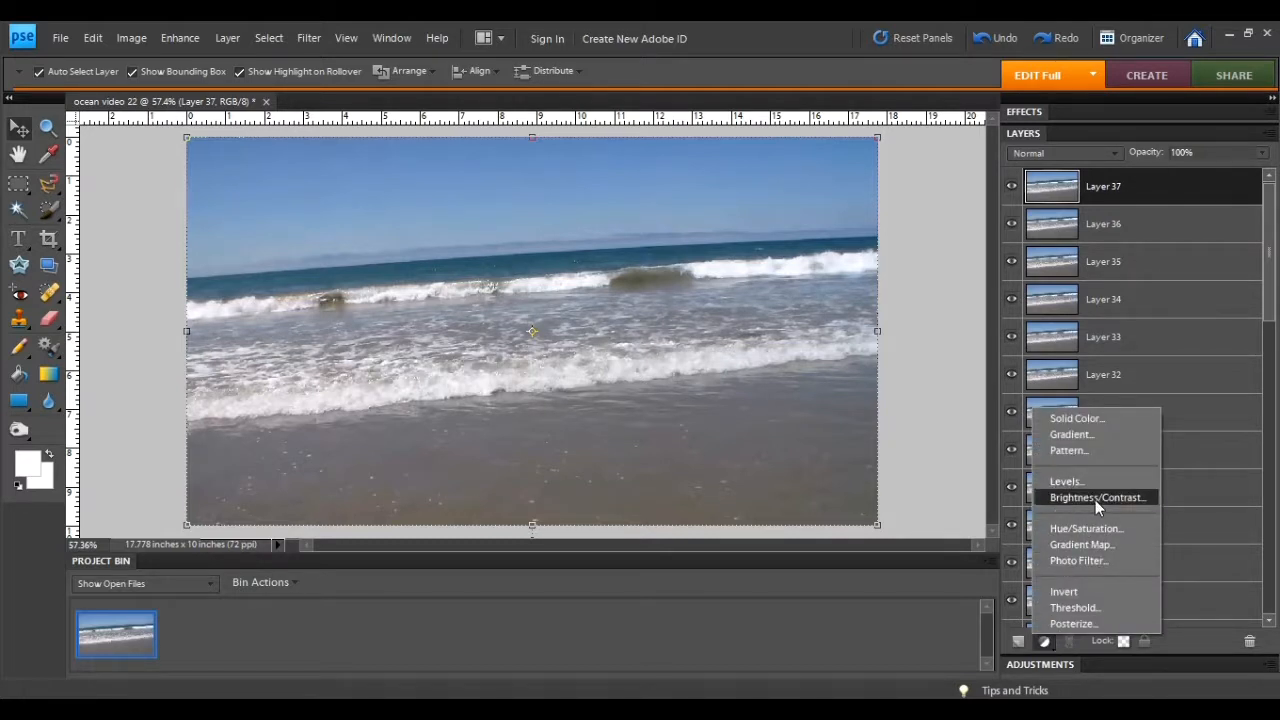
pyautogui.click(1095, 527)
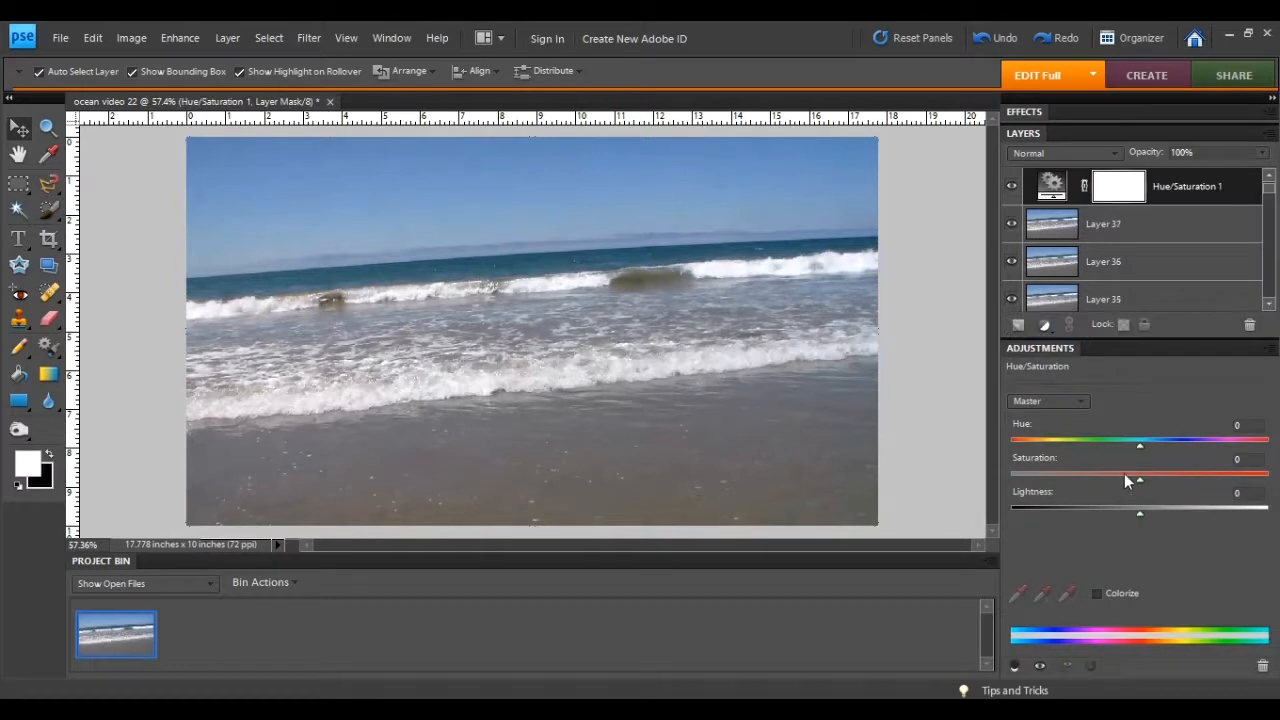
pyautogui.moveTo(1137, 481); pyautogui.dragTo(992, 481)
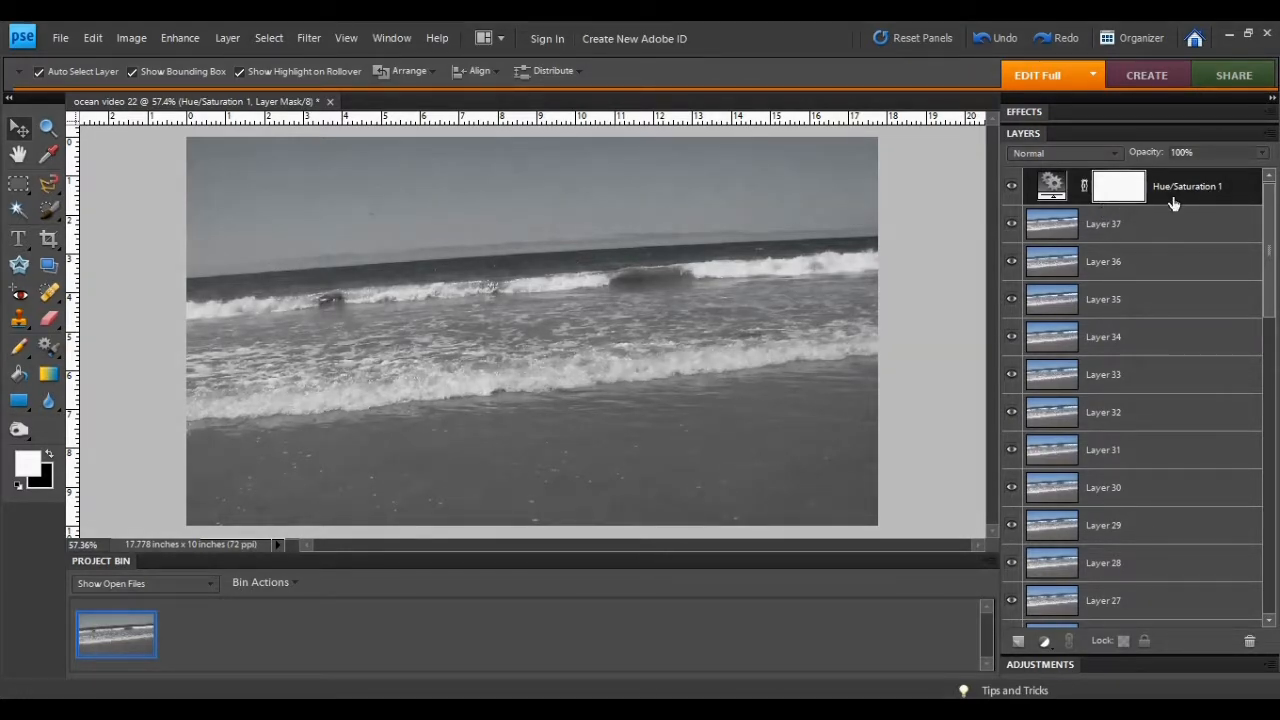
# Duplicate the Hue/Saturation 1 layer twice and place one copy directly above each of Layers 36 and 35
pyautogui.hotkey('ctrl', 'j')
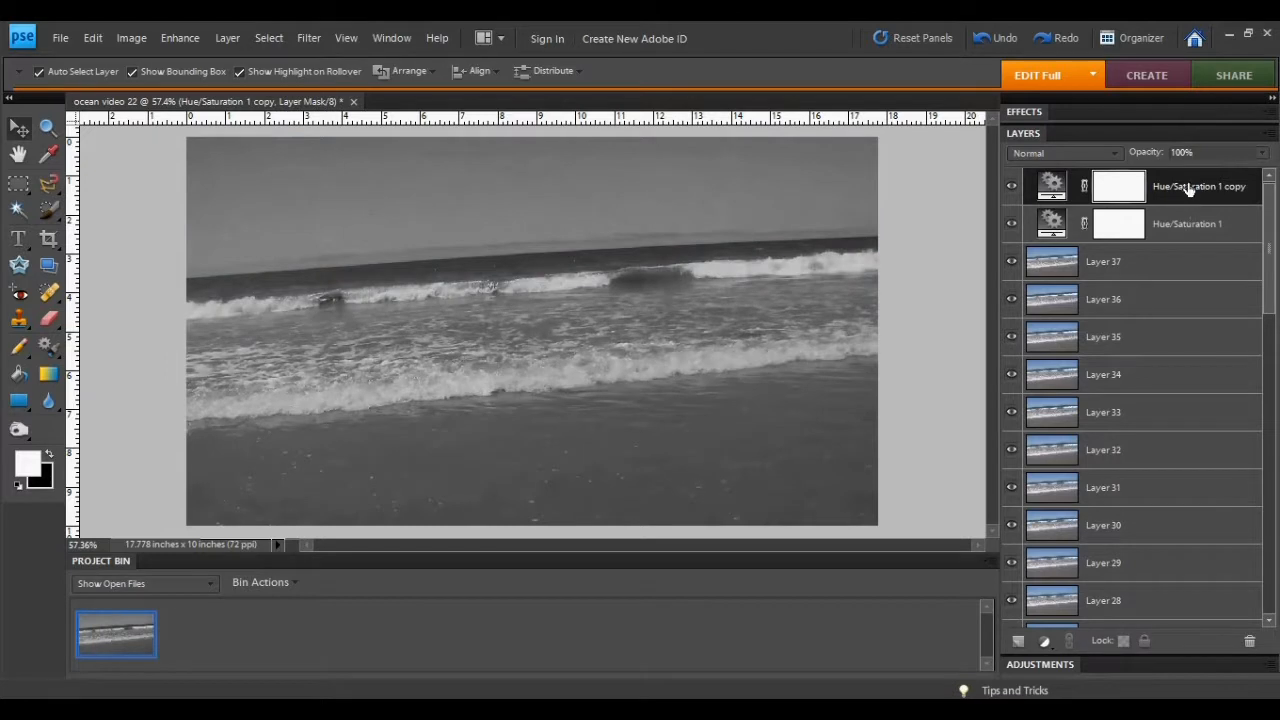
pyautogui.moveTo(1185, 188); pyautogui.dragTo(1172, 262)
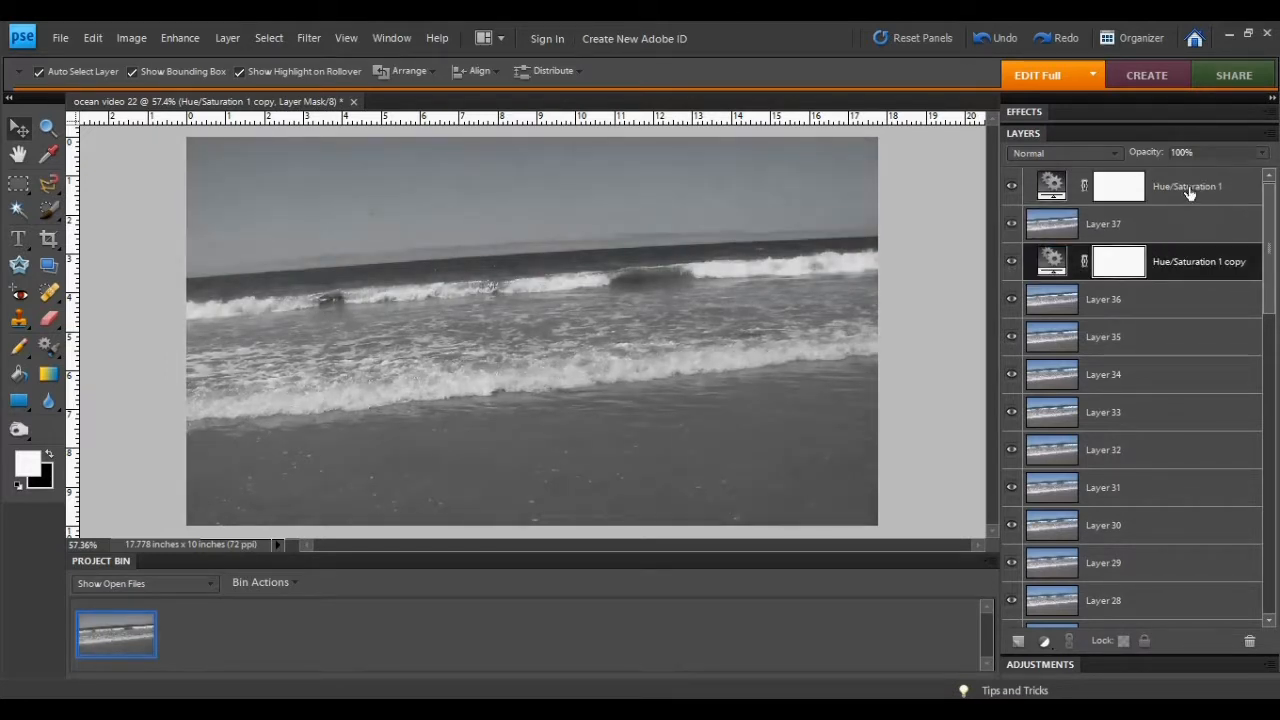
pyautogui.click(1188, 193)
pyautogui.hotkey('ctrl', 'j')
pyautogui.moveTo(1185, 193); pyautogui.dragTo(1183, 337)
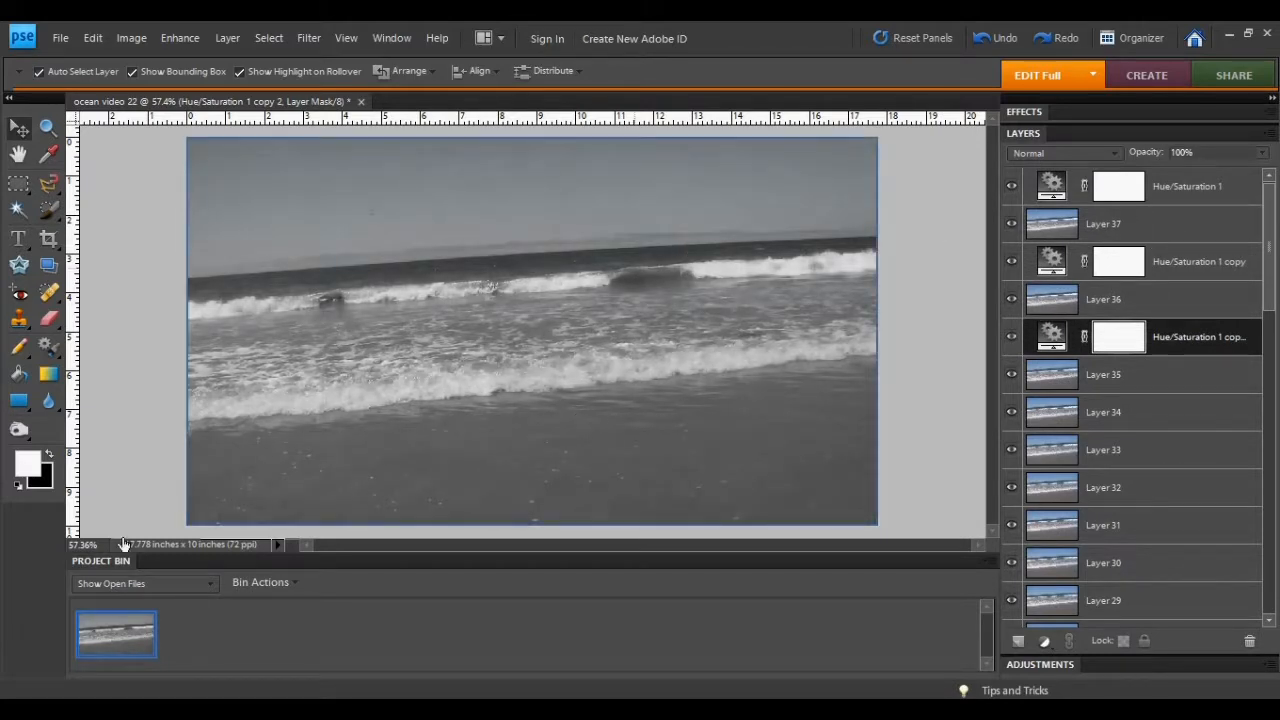
# Hide Layer 37 and its Hue/Saturation adjustment to view the frame beneath, and show both again
pyautogui.click(1012, 224)
pyautogui.click(1012, 186)
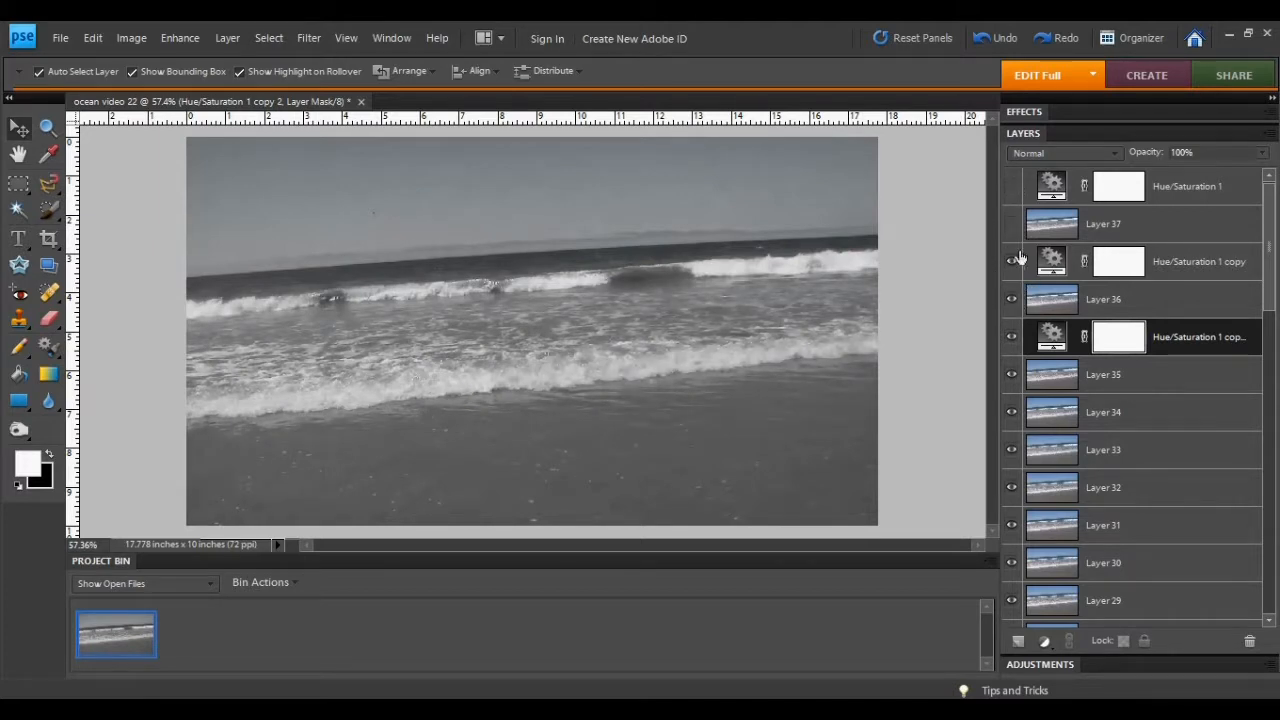
pyautogui.click(1012, 224)
pyautogui.click(1012, 186)
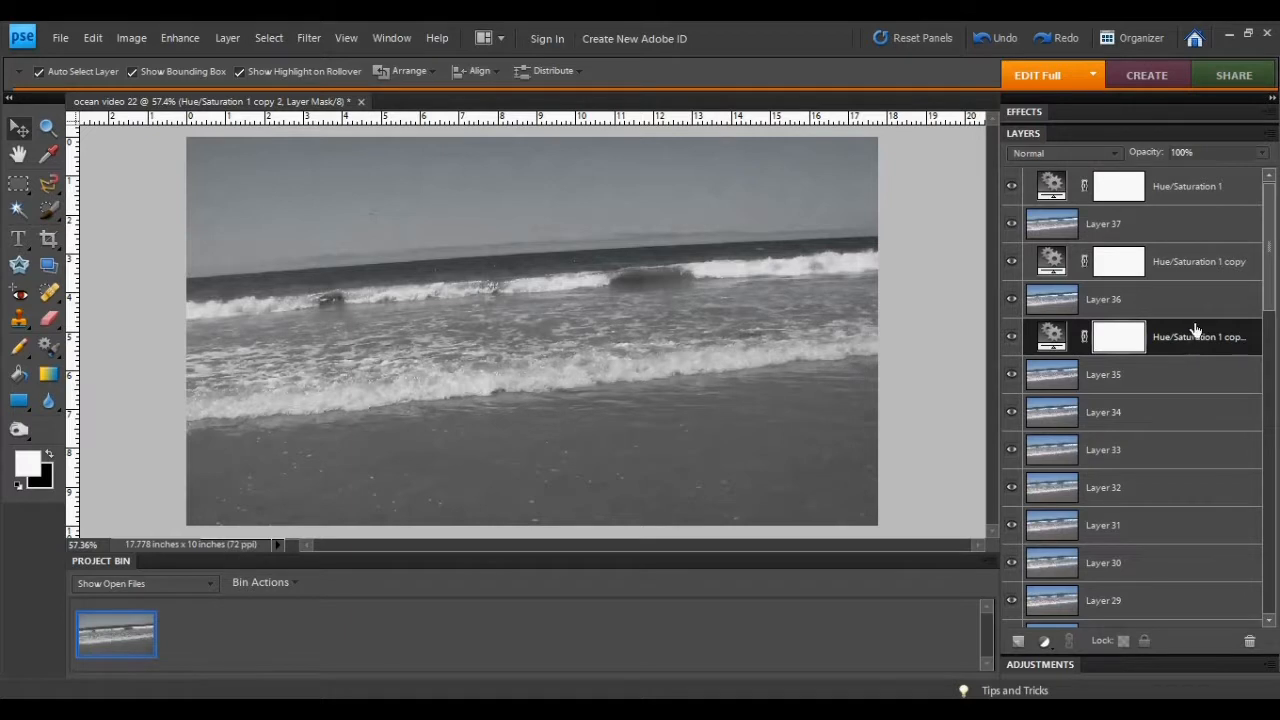
# Place a duplicate of the Hue/Saturation adjustment directly above each of Layers 34, 33, 32, 31 and 30
pyautogui.hotkey('ctrl', 'j')
pyautogui.moveTo(1195, 336); pyautogui.dragTo(1172, 556)
pyautogui.hotkey('ctrl', 'j')
pyautogui.hotkey('ctrl', 'j')
pyautogui.scroll(-3, 1180, 490)
pyautogui.hotkey('ctrl', 'j')
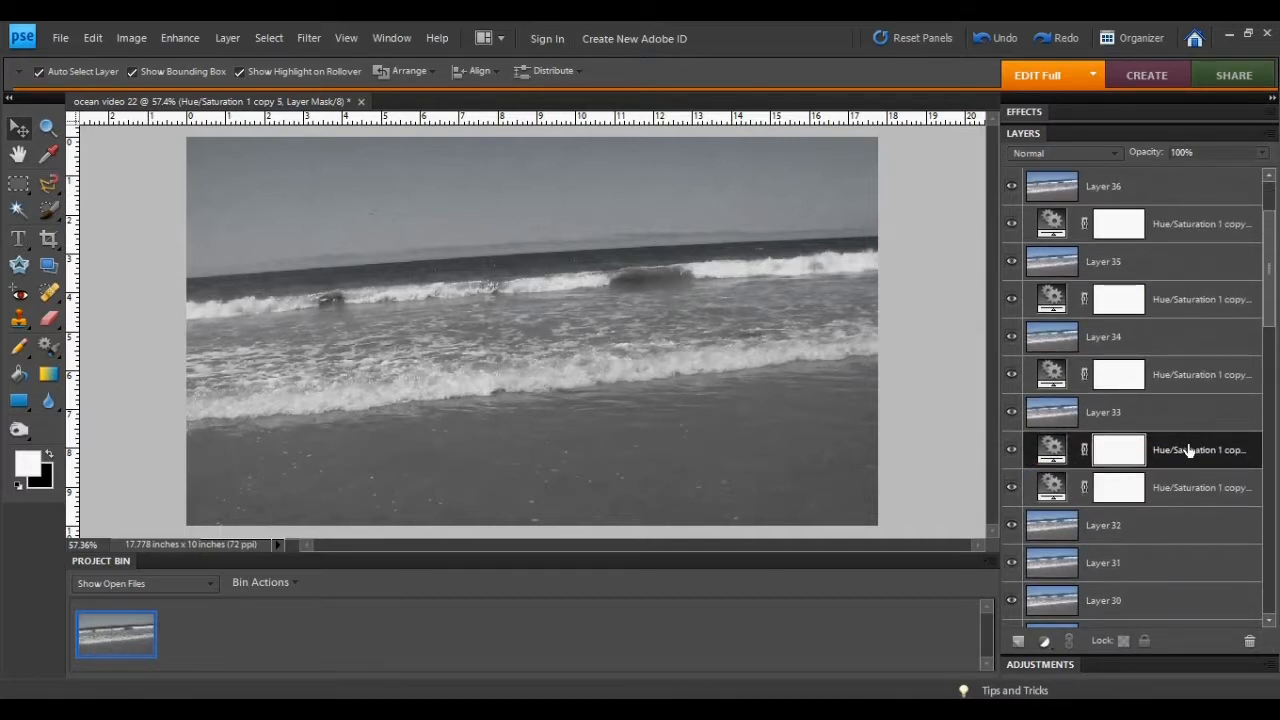
pyautogui.moveTo(1188, 450); pyautogui.dragTo(1171, 506)
pyautogui.hotkey('ctrl', 'j')
pyautogui.scroll(-4, 1170, 510)
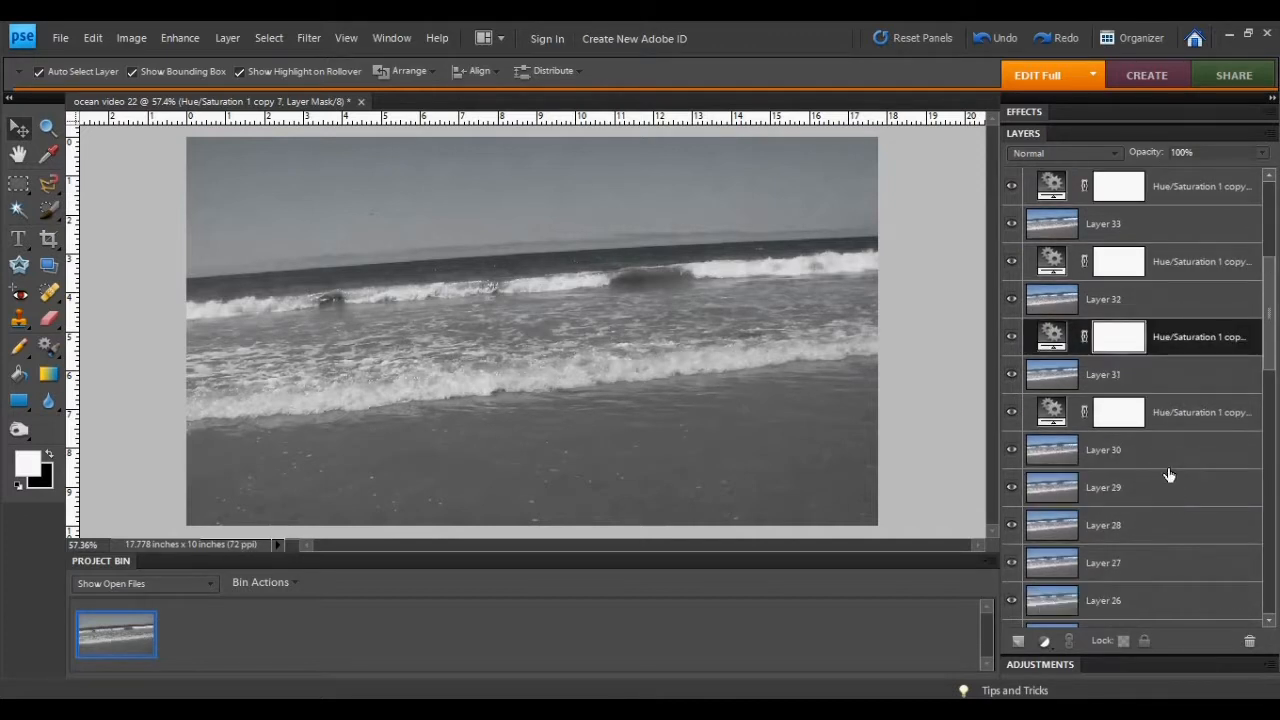
# Continue placing Hue/Saturation copies directly above every remaining frame, from Layer 29 down to Layer 0
pyautogui.click(1168, 262)
pyautogui.click(1168, 331)
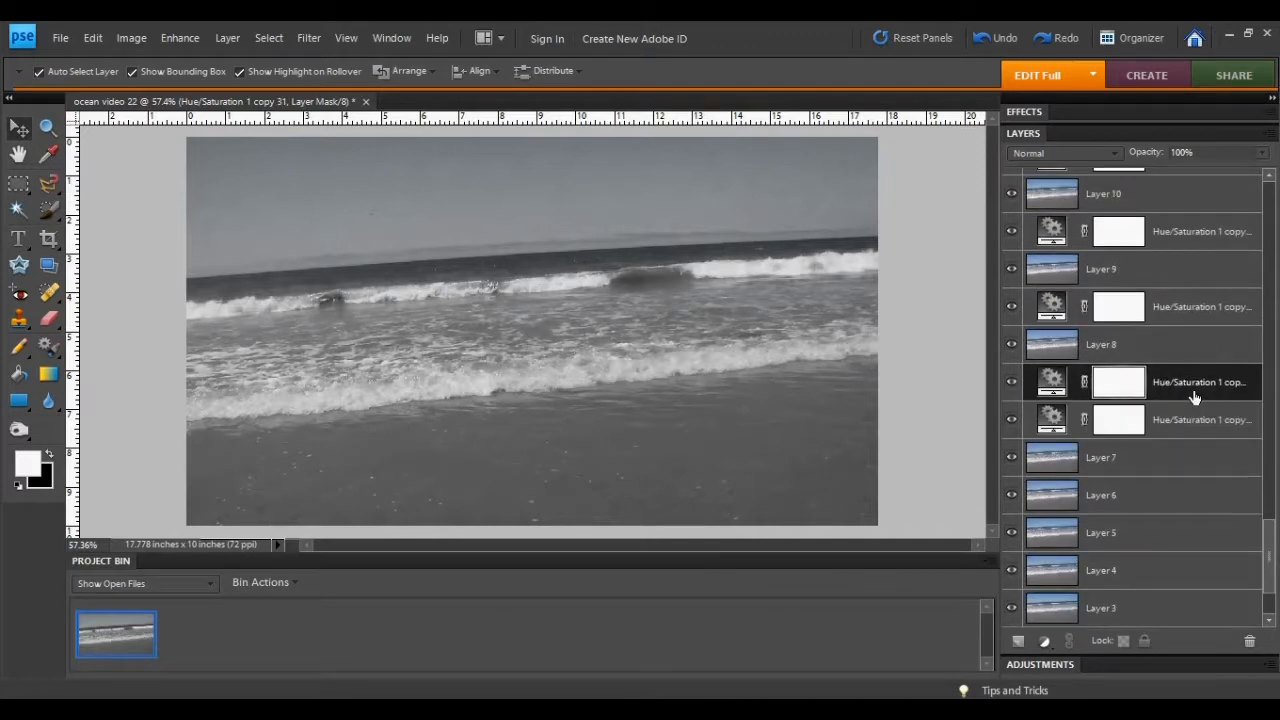
pyautogui.moveTo(1193, 397); pyautogui.dragTo(1179, 478)
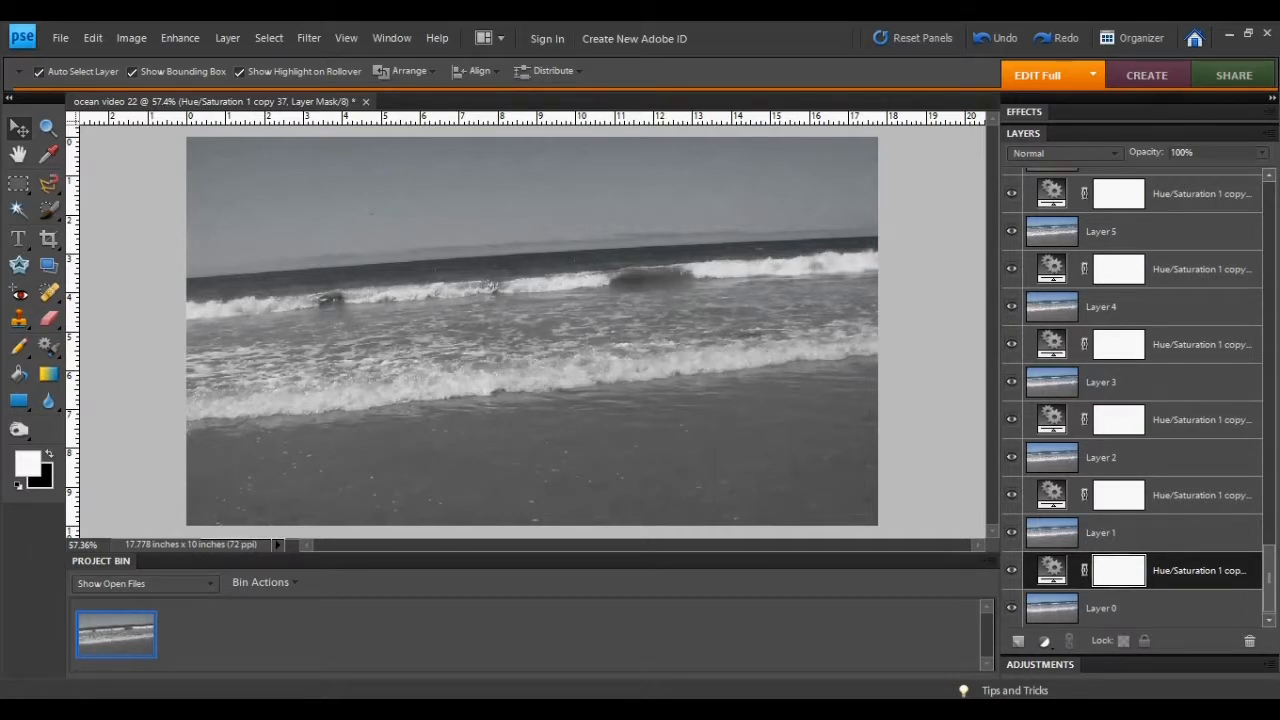
pyautogui.click(1188, 274)
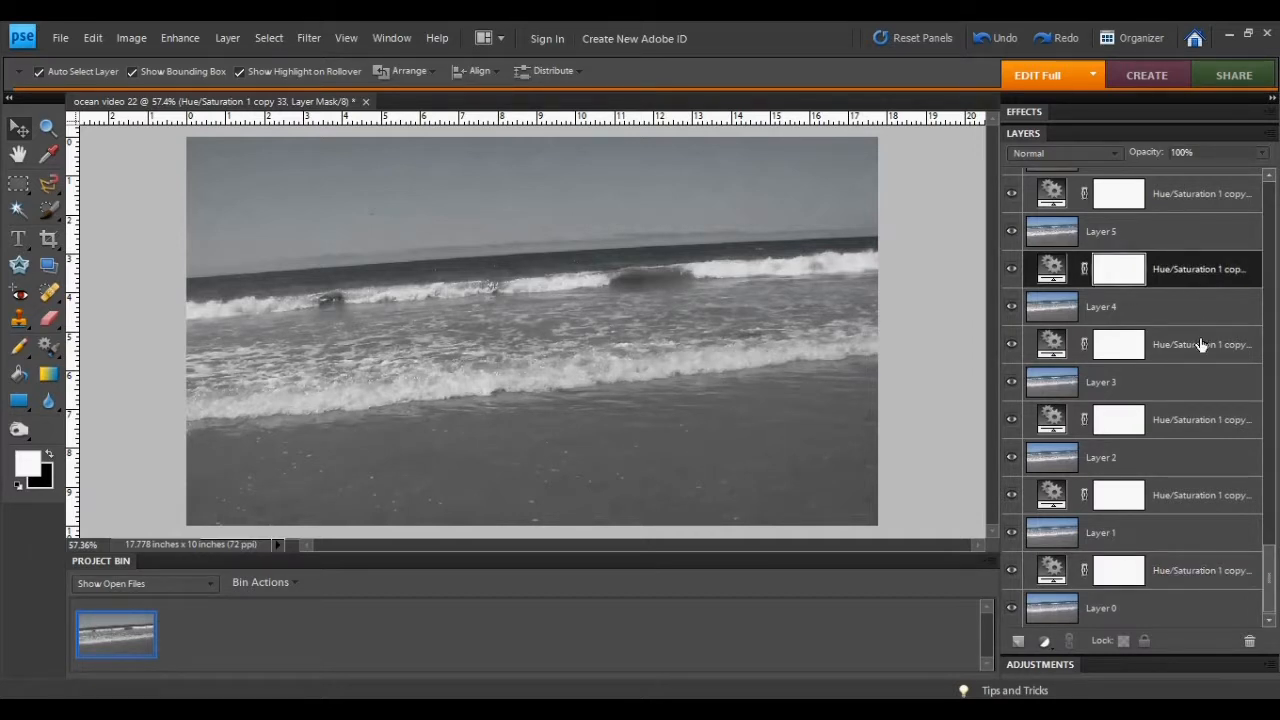
pyautogui.click(1156, 240)
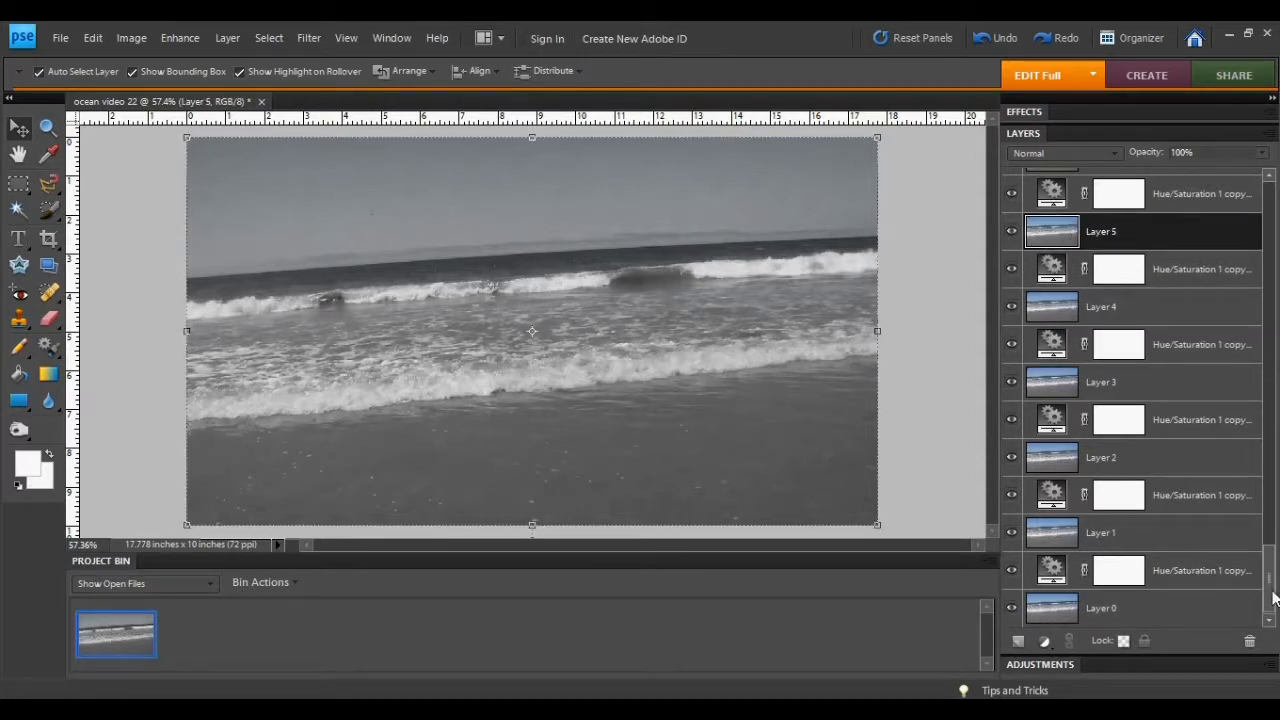
# Merge the topmost Hue/Saturation adjustment down into Layer 37 and check the result by toggling that layer's visibility
pyautogui.moveTo(1274, 594); pyautogui.dragTo(1273, 177)
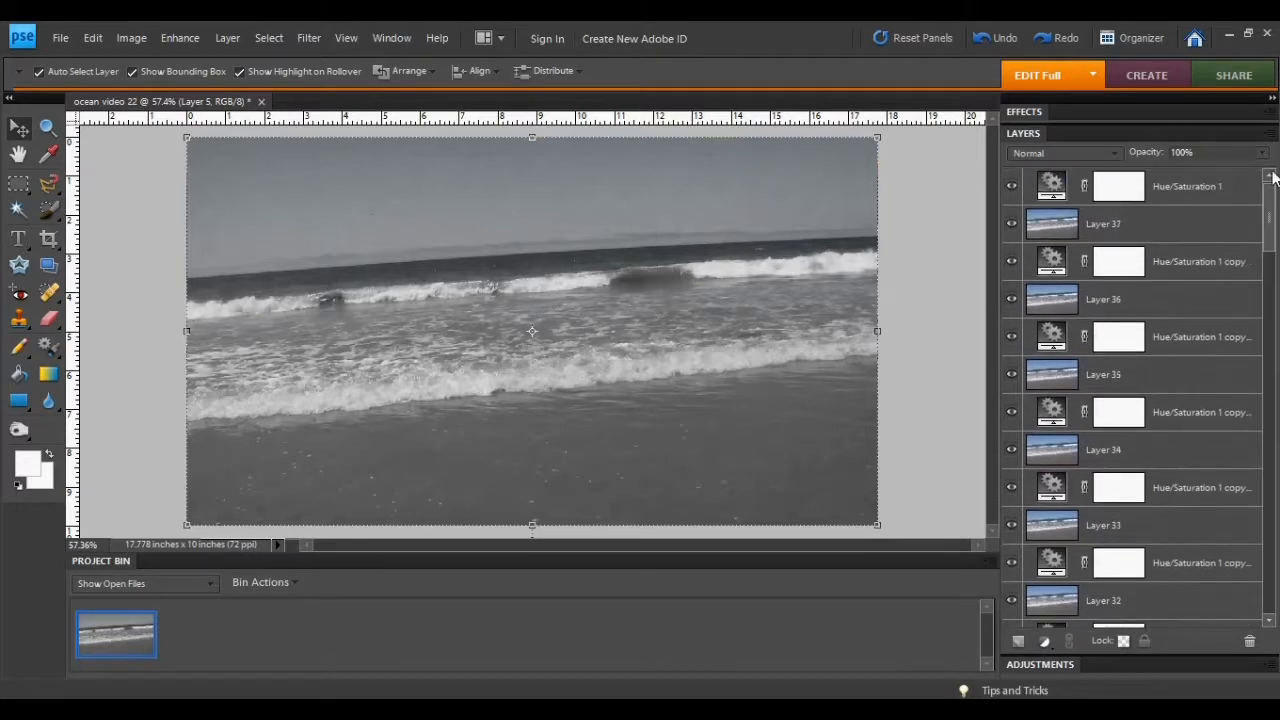
pyautogui.click(1189, 194)
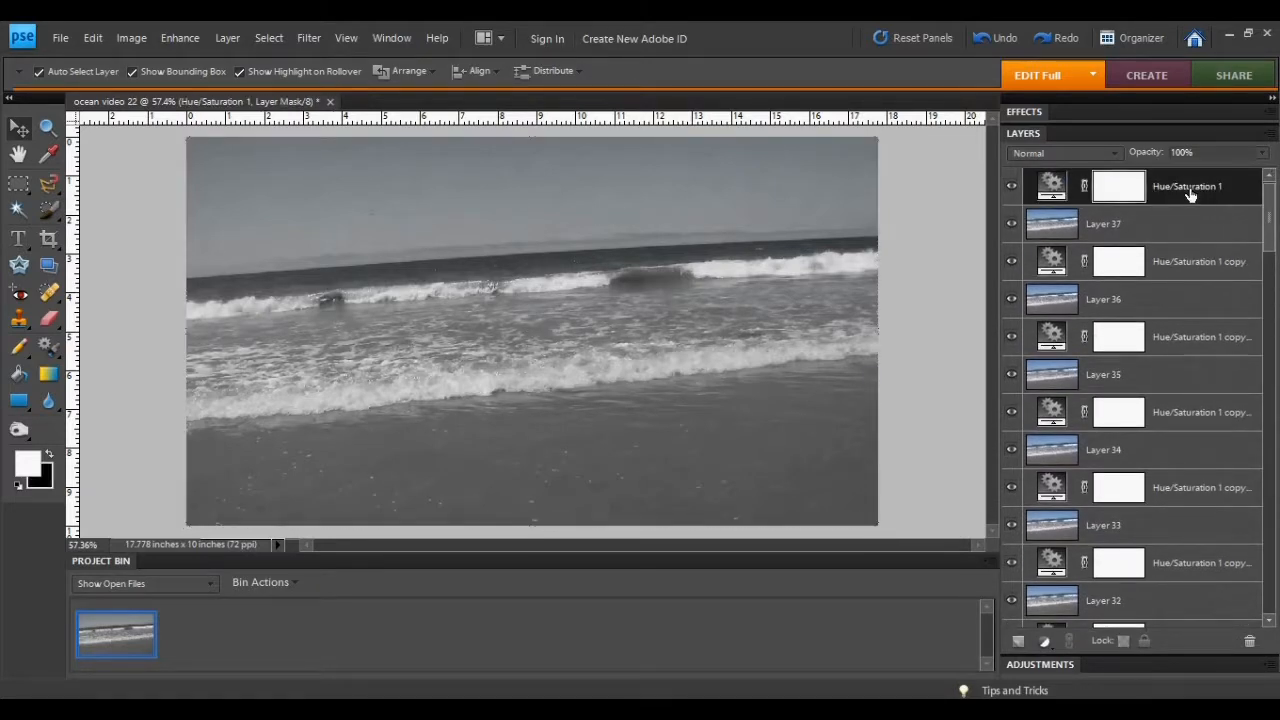
pyautogui.rightClick(1189, 194)
pyautogui.click(1226, 463)
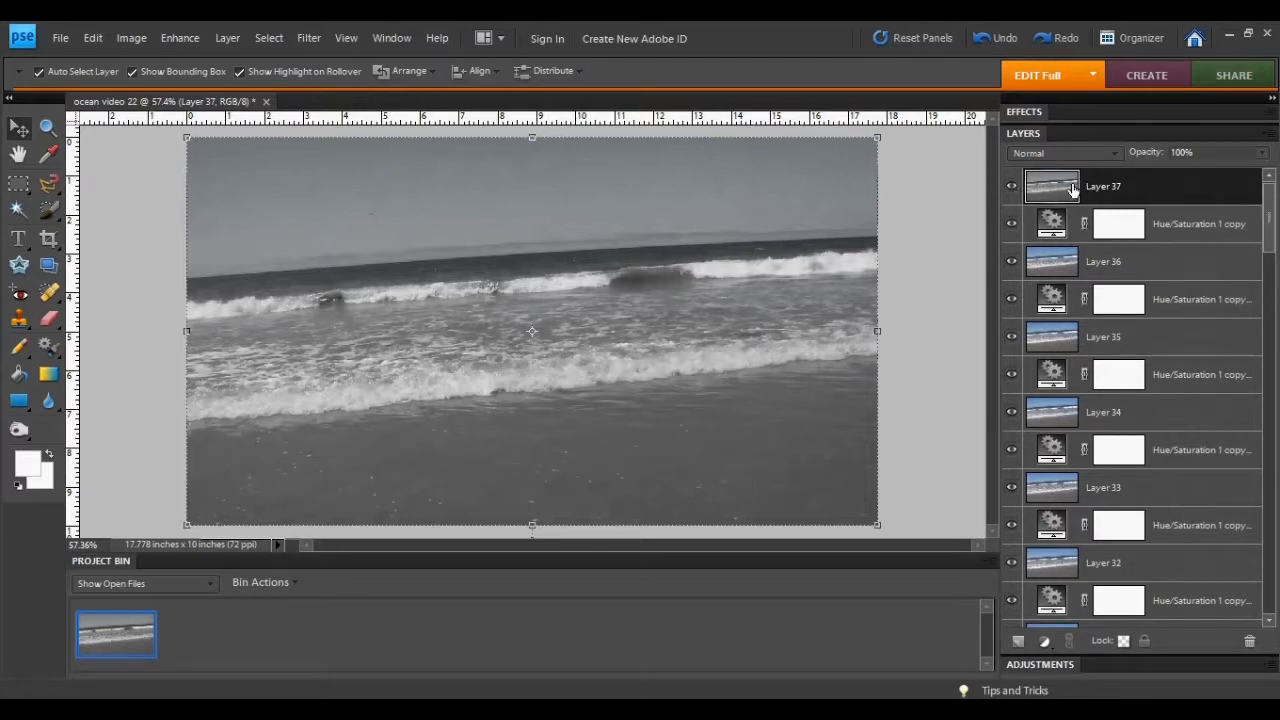
pyautogui.click(1012, 190)
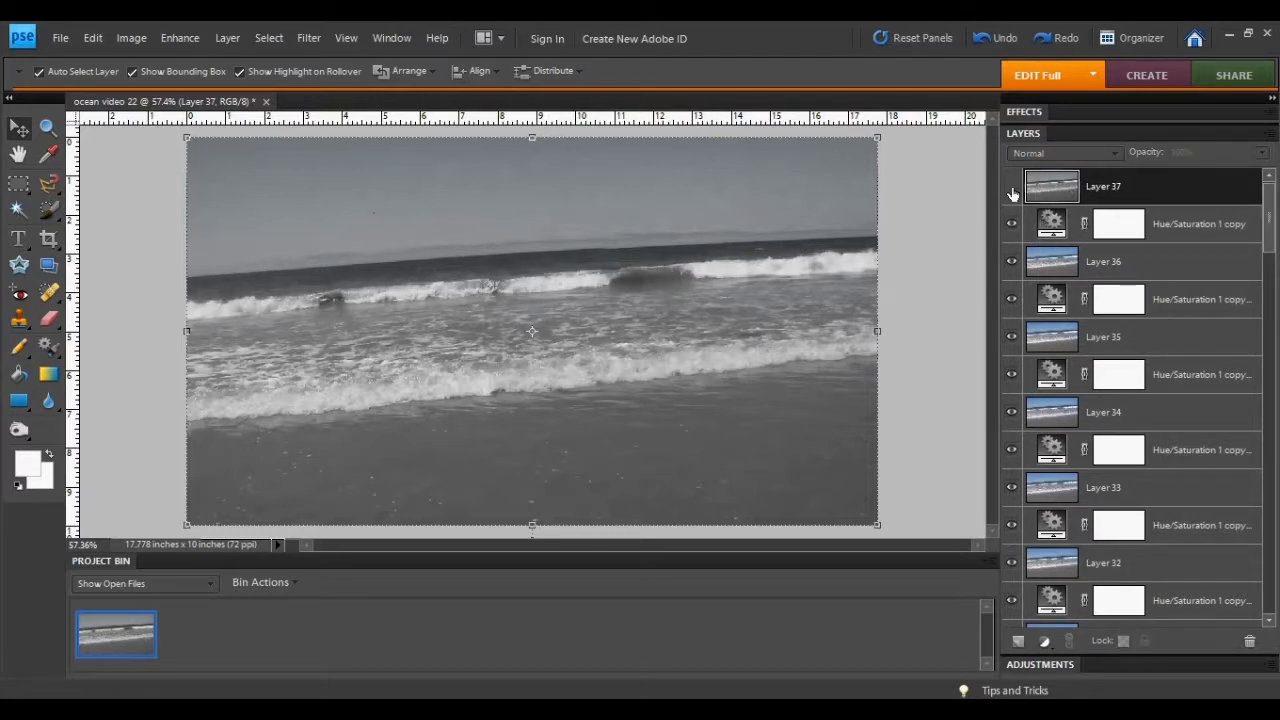
pyautogui.click(1012, 196)
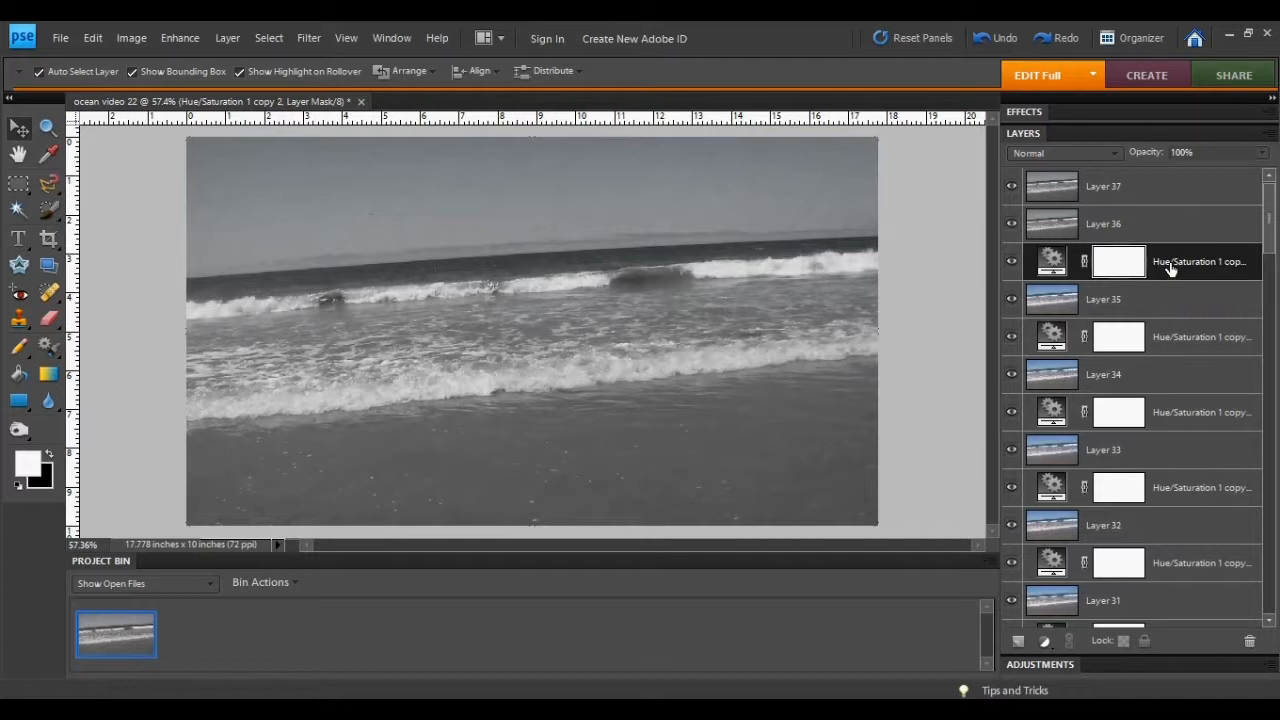
# Merge the Hue/Saturation adjustments down into Layers 36, 35, 34 and 33, each into the frame directly below it
pyautogui.rightClick(1166, 264)
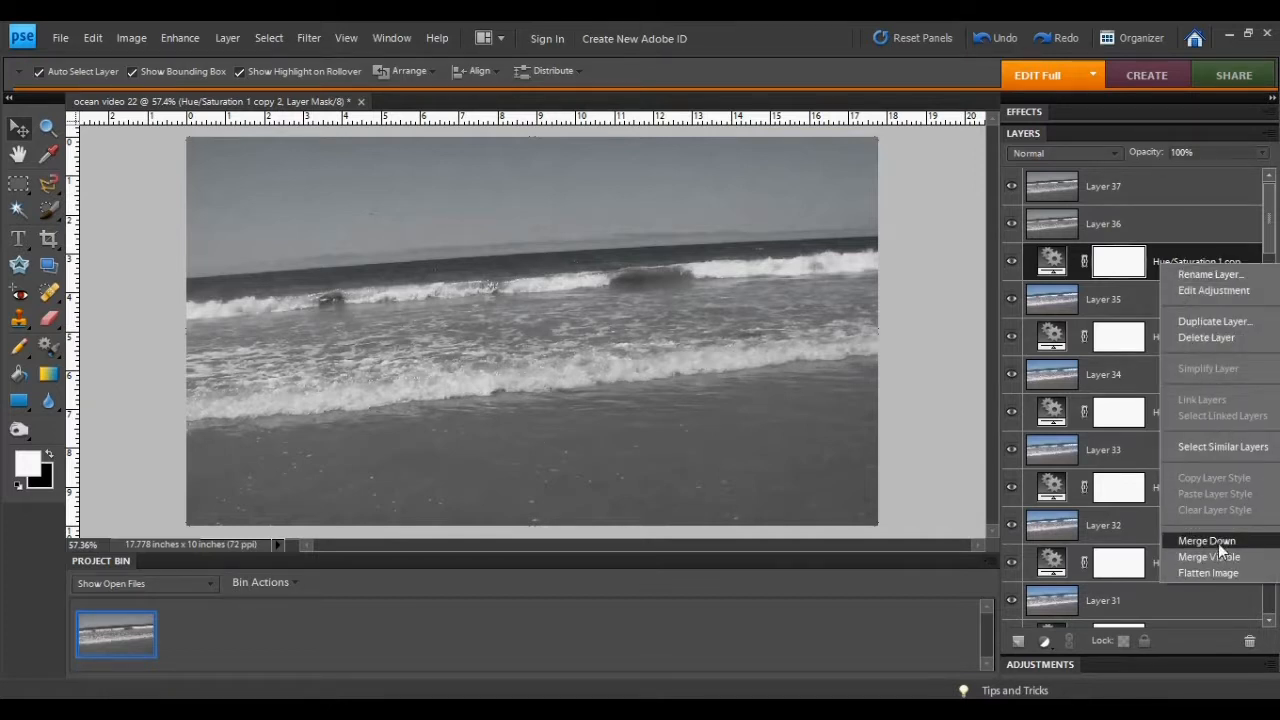
pyautogui.click(1215, 541)
pyautogui.click(1185, 299)
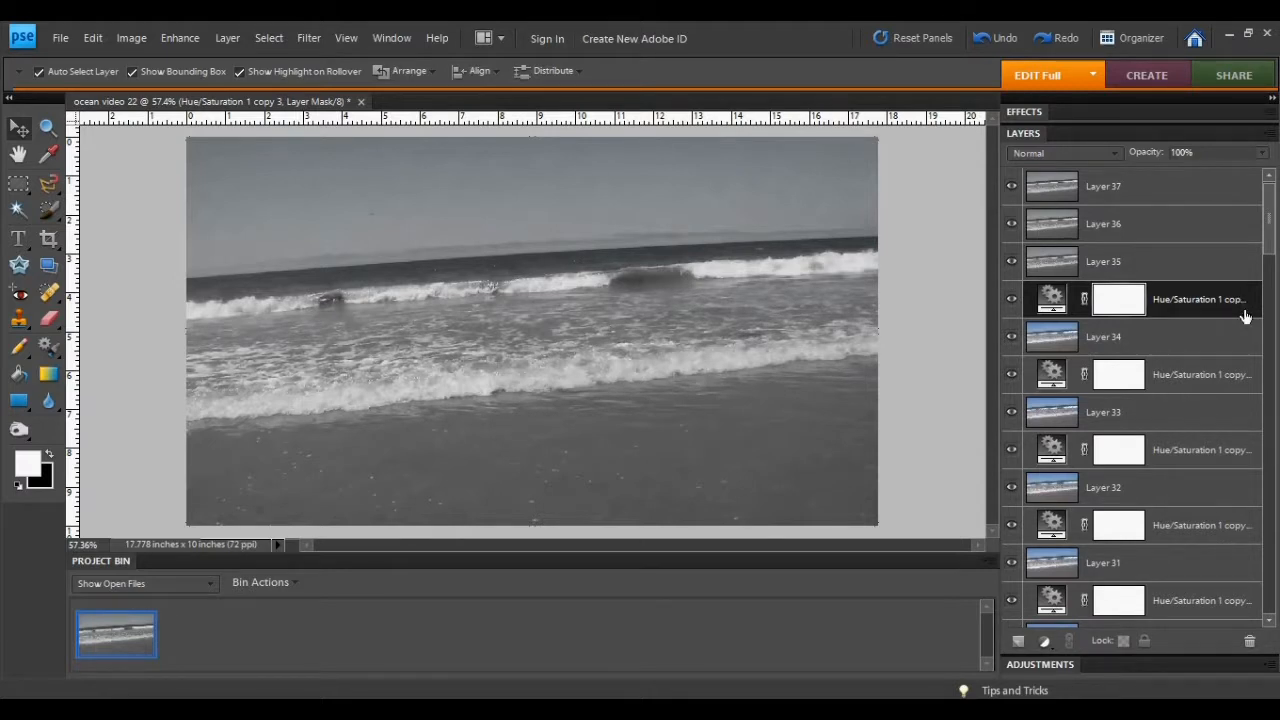
pyautogui.hotkey('ctrl', 'e')
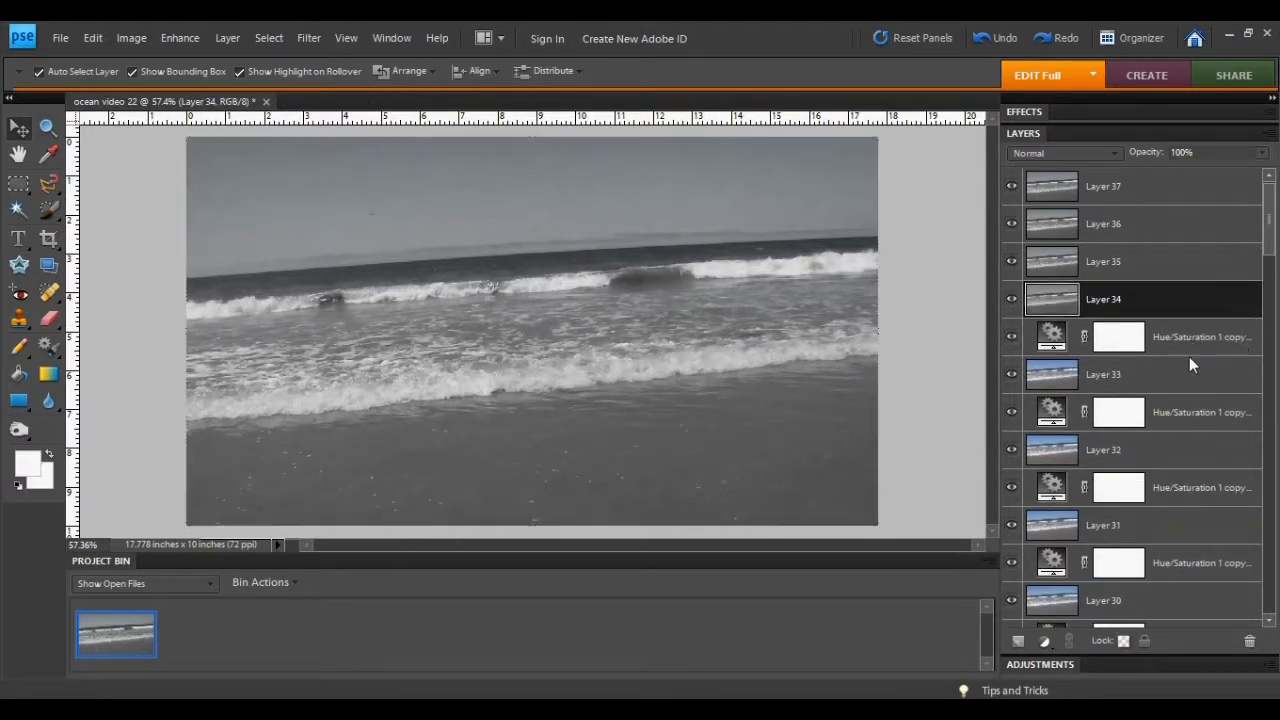
pyautogui.click(1162, 342)
pyautogui.hotkey('ctrl', 'e')
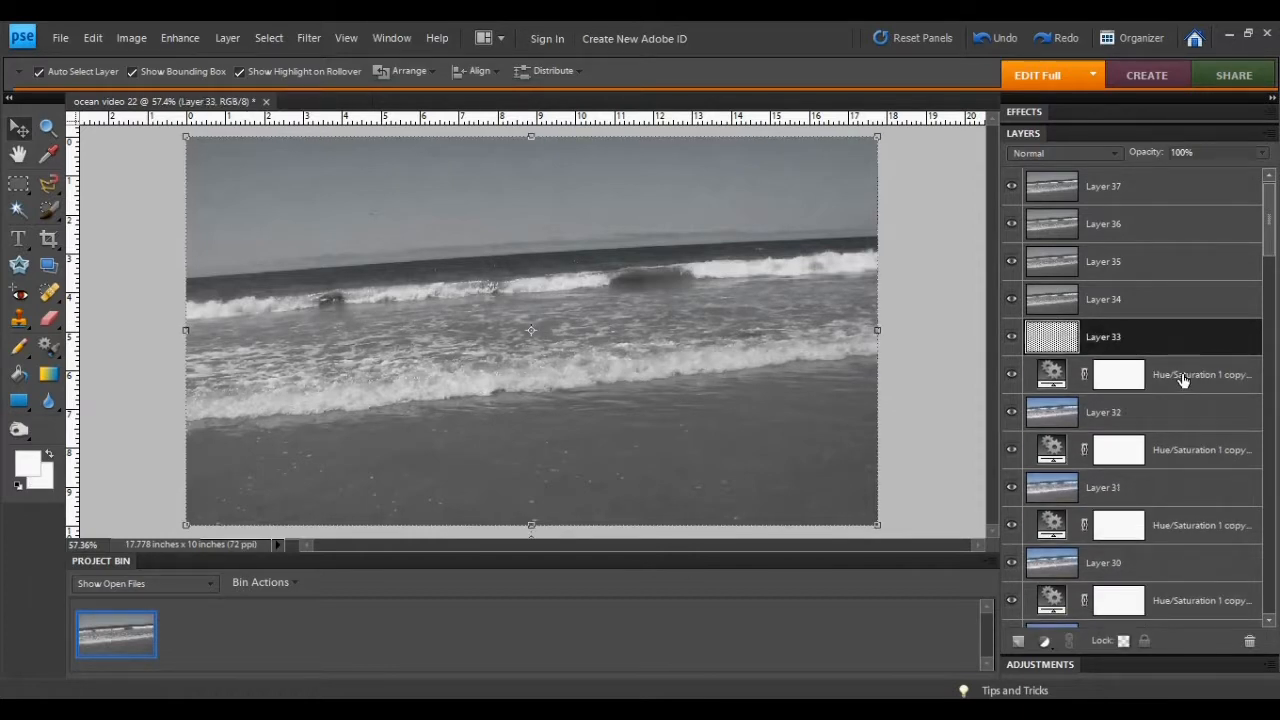
# Merge the Hue/Saturation adjustments above Layers 32, 31 and 30 down into their respective frames
pyautogui.click(1183, 378)
pyautogui.hotkey('ctrl', 'e')
pyautogui.click(1169, 409)
pyautogui.hotkey('ctrl', 'e')
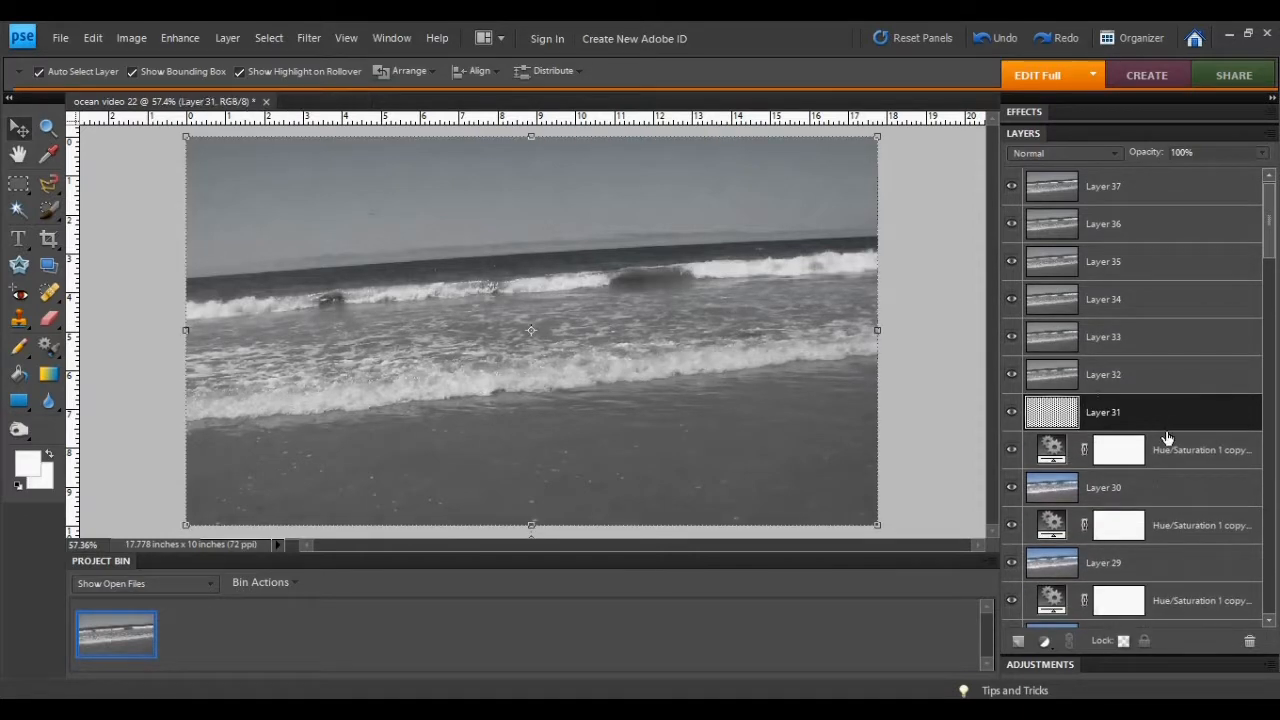
pyautogui.click(1166, 447)
pyautogui.hotkey('ctrl', 'e')
# Merge the Hue/Saturation adjustments above Layers 29, 28 and 27 down into their respective frames
pyautogui.click(1163, 489)
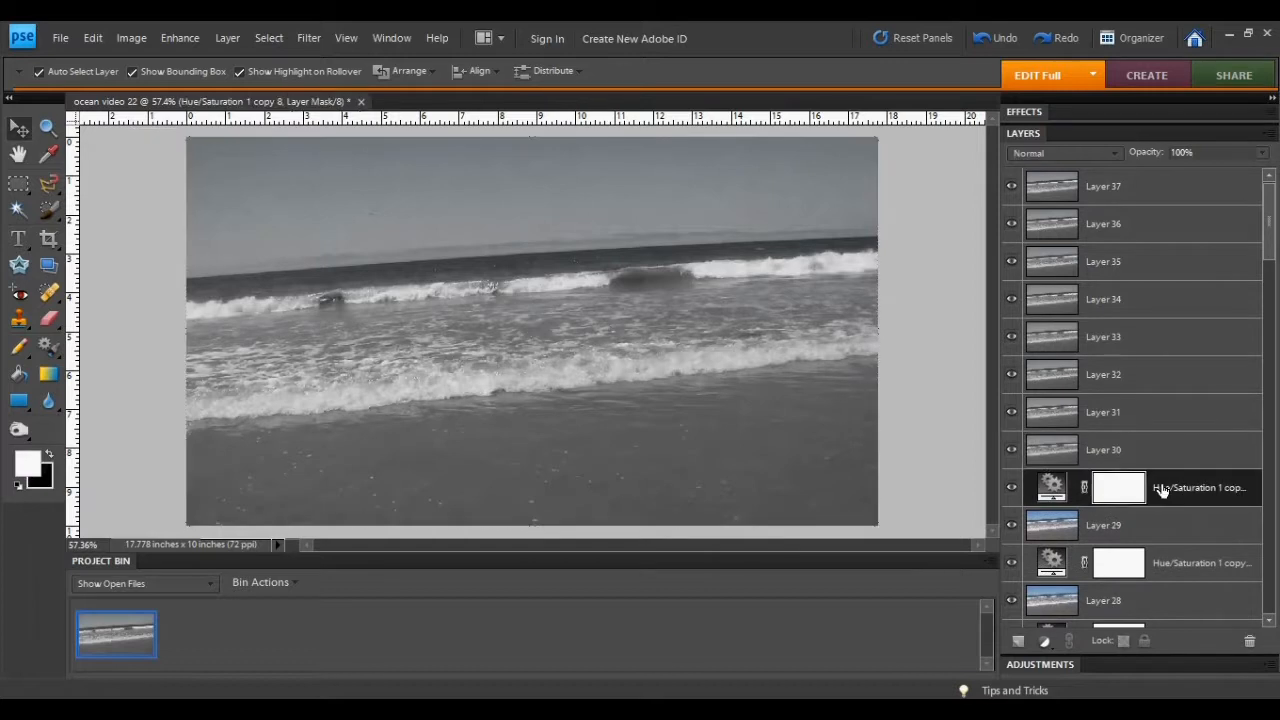
pyautogui.hotkey('ctrl', 'e')
pyautogui.click(1167, 522)
pyautogui.hotkey('ctrl', 'e')
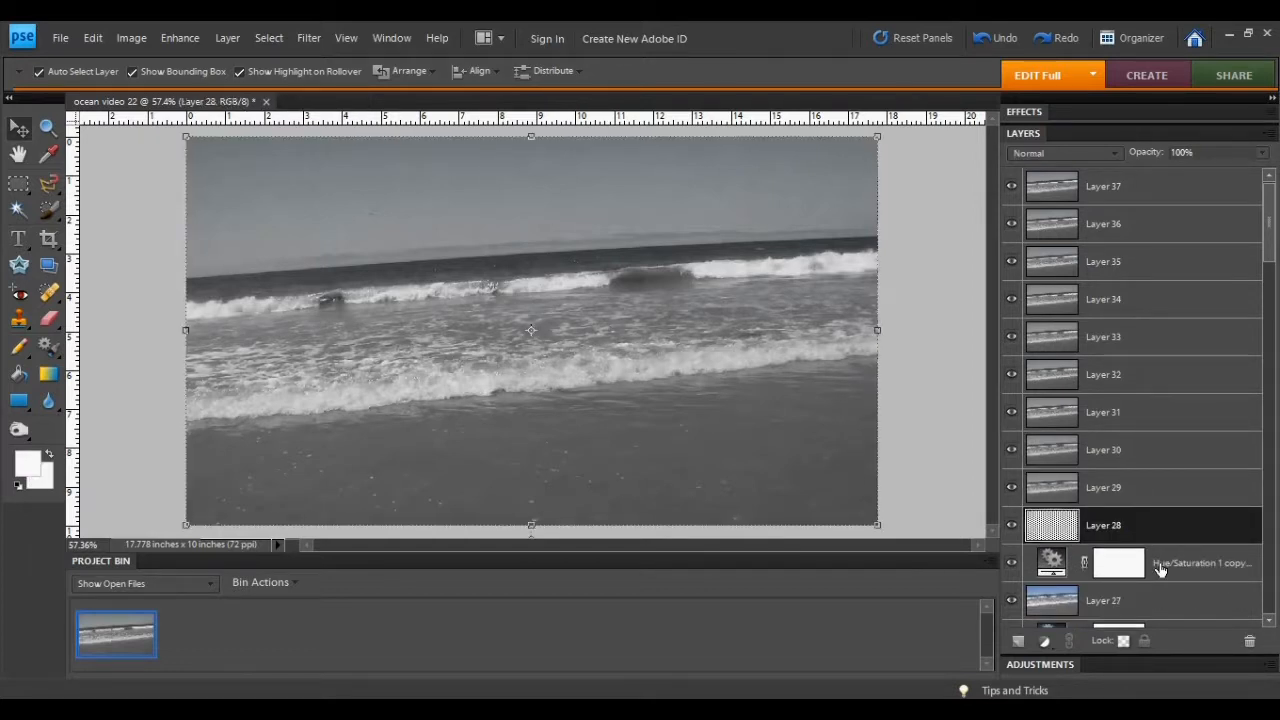
pyautogui.click(1160, 566)
pyautogui.hotkey('ctrl', 'e')
pyautogui.scroll(-2, 1162, 552)
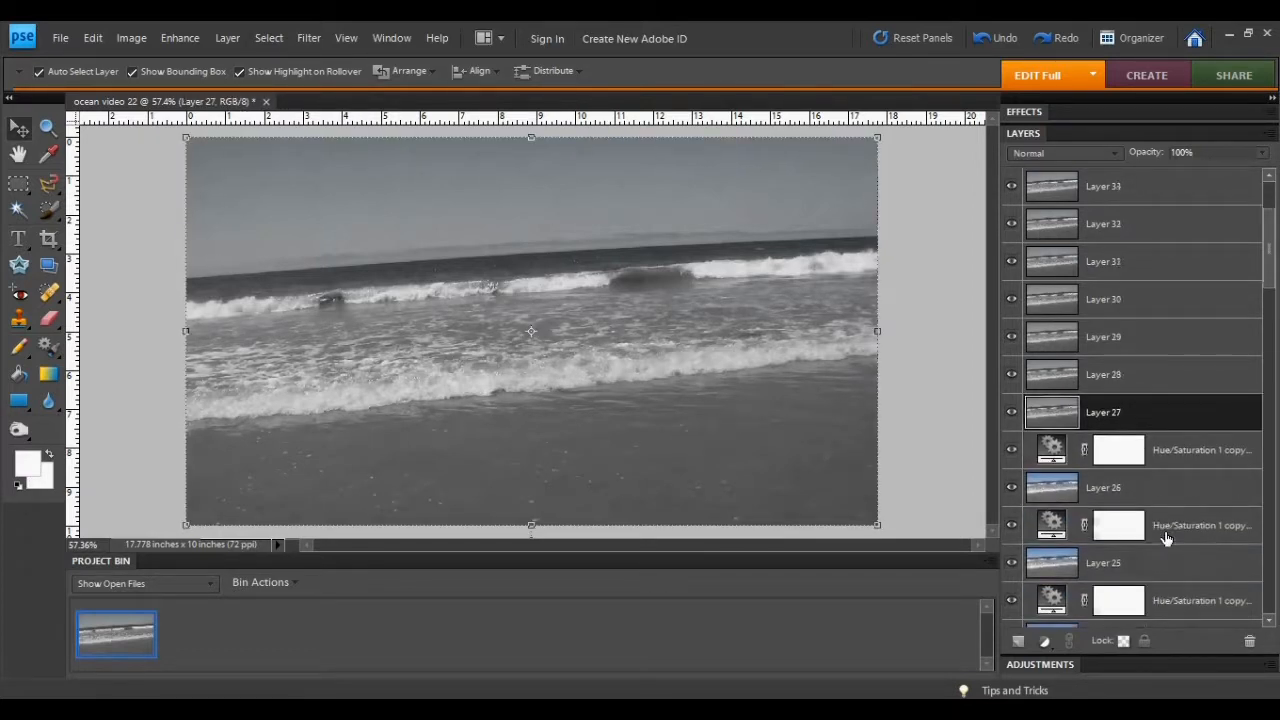
# Merge the Hue/Saturation adjustments above Layers 26, 25, 24 and 23 down into their respective frames
pyautogui.click(1192, 447)
pyautogui.hotkey('ctrl', 'e')
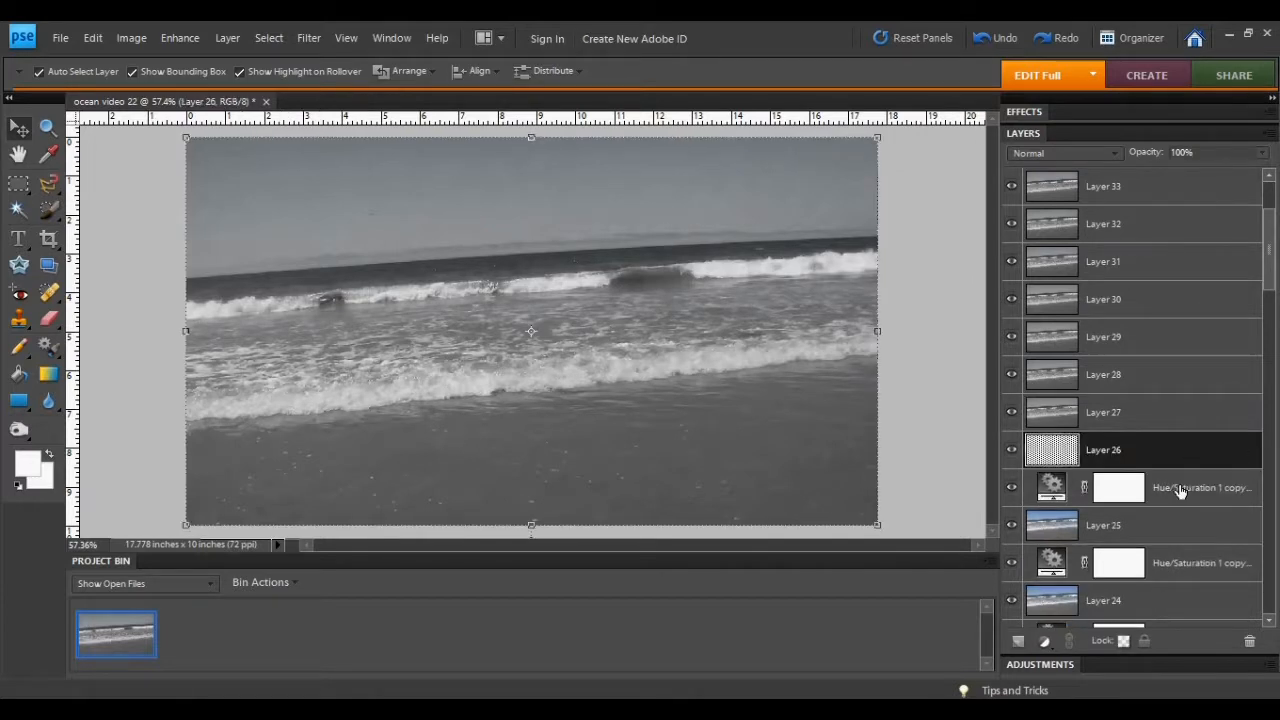
pyautogui.click(1180, 490)
pyautogui.hotkey('ctrl', 'e')
pyautogui.click(1169, 521)
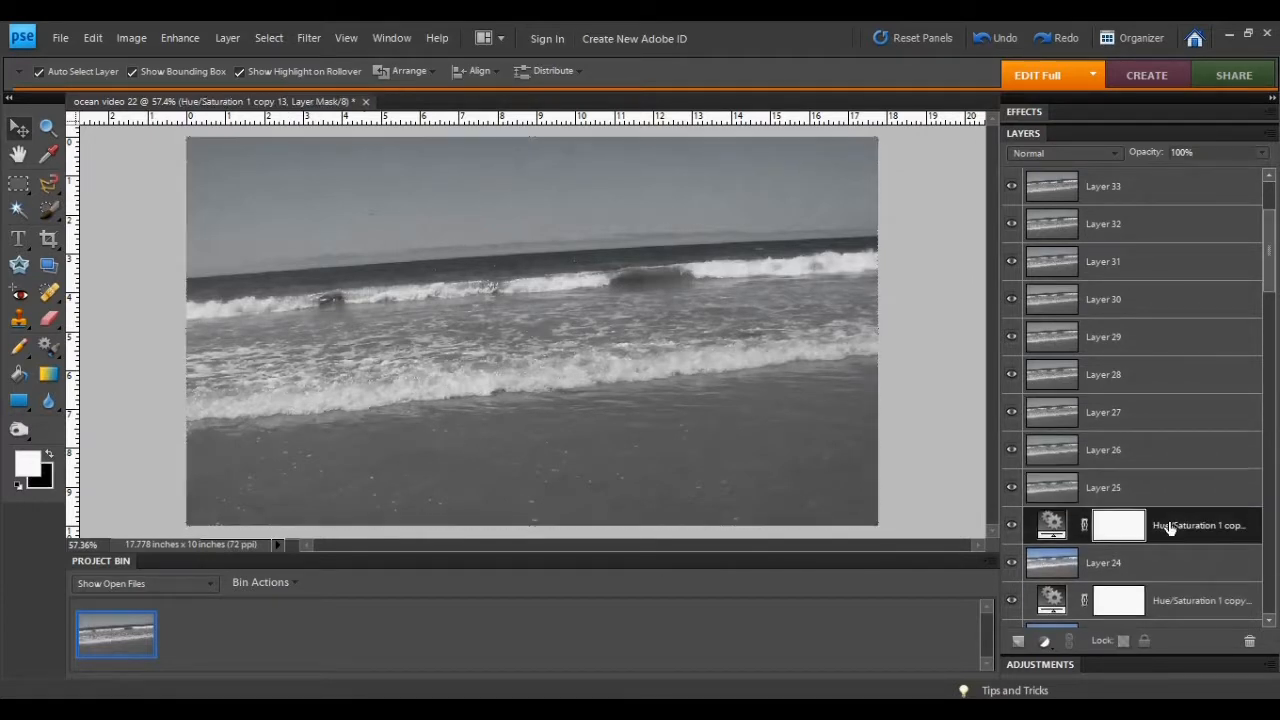
pyautogui.hotkey('ctrl', 'e')
pyautogui.click(1163, 558)
pyautogui.hotkey('ctrl', 'e')
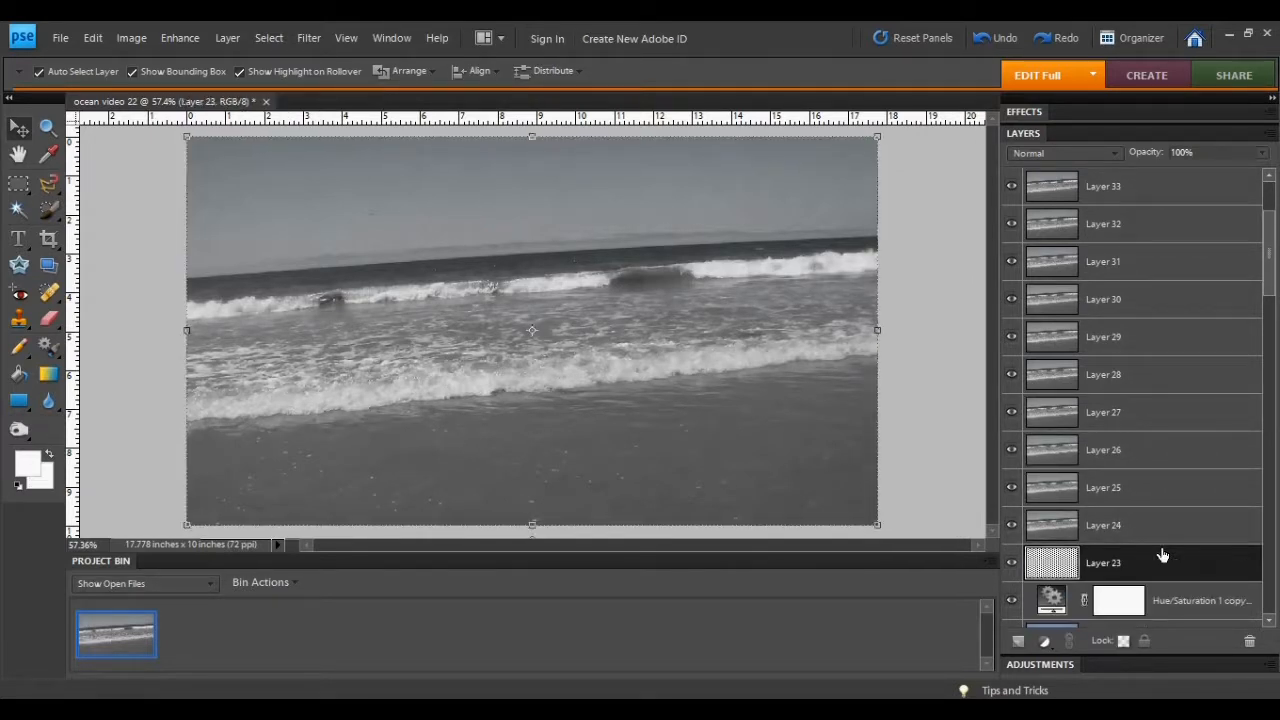
# Merge the Hue/Saturation adjustments above Layers 22, 21 and 20 down into their respective frames
pyautogui.moveTo(1268, 255); pyautogui.dragTo(1270, 330)
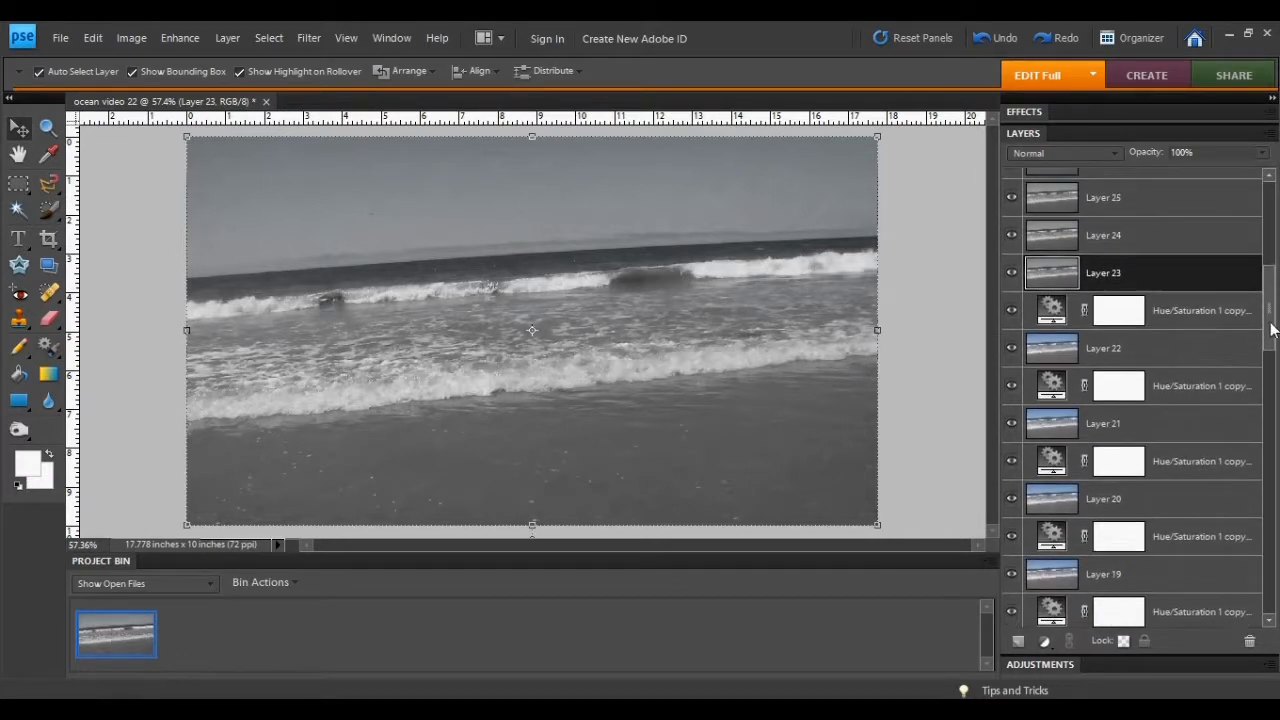
pyautogui.click(1212, 305)
pyautogui.hotkey('ctrl', 'e')
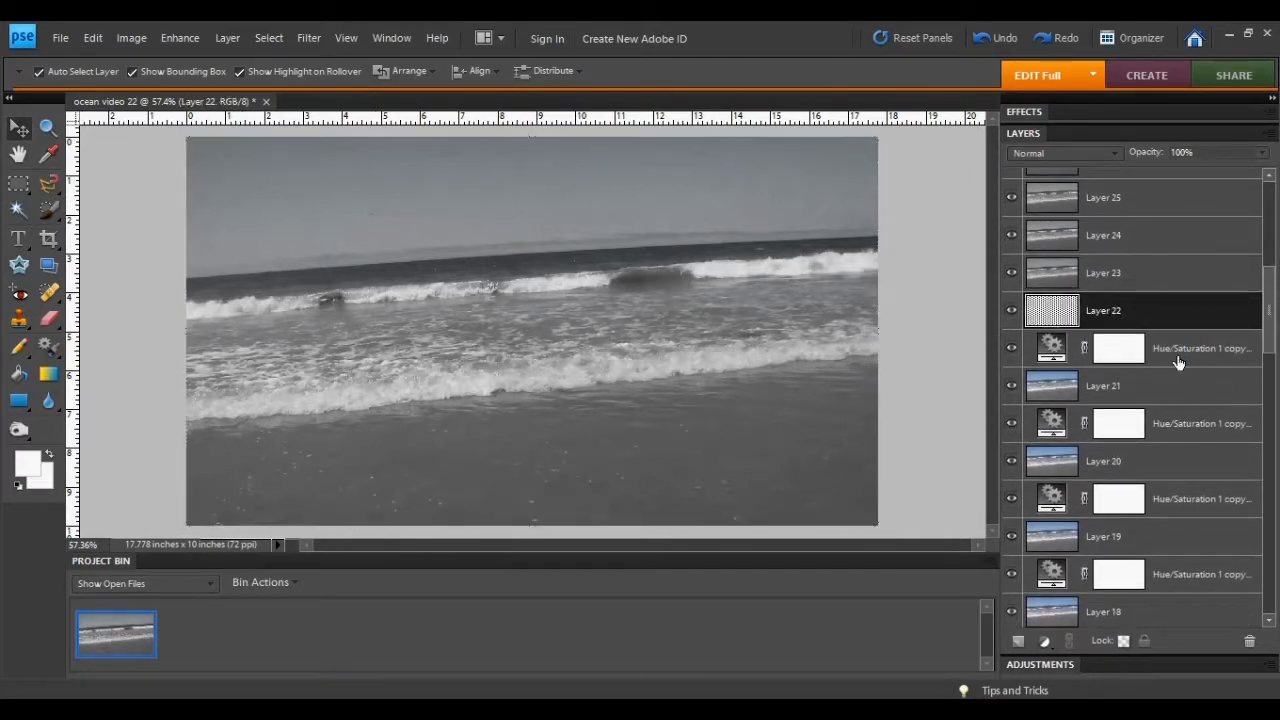
pyautogui.click(1179, 358)
pyautogui.hotkey('ctrl', 'e')
pyautogui.click(1172, 385)
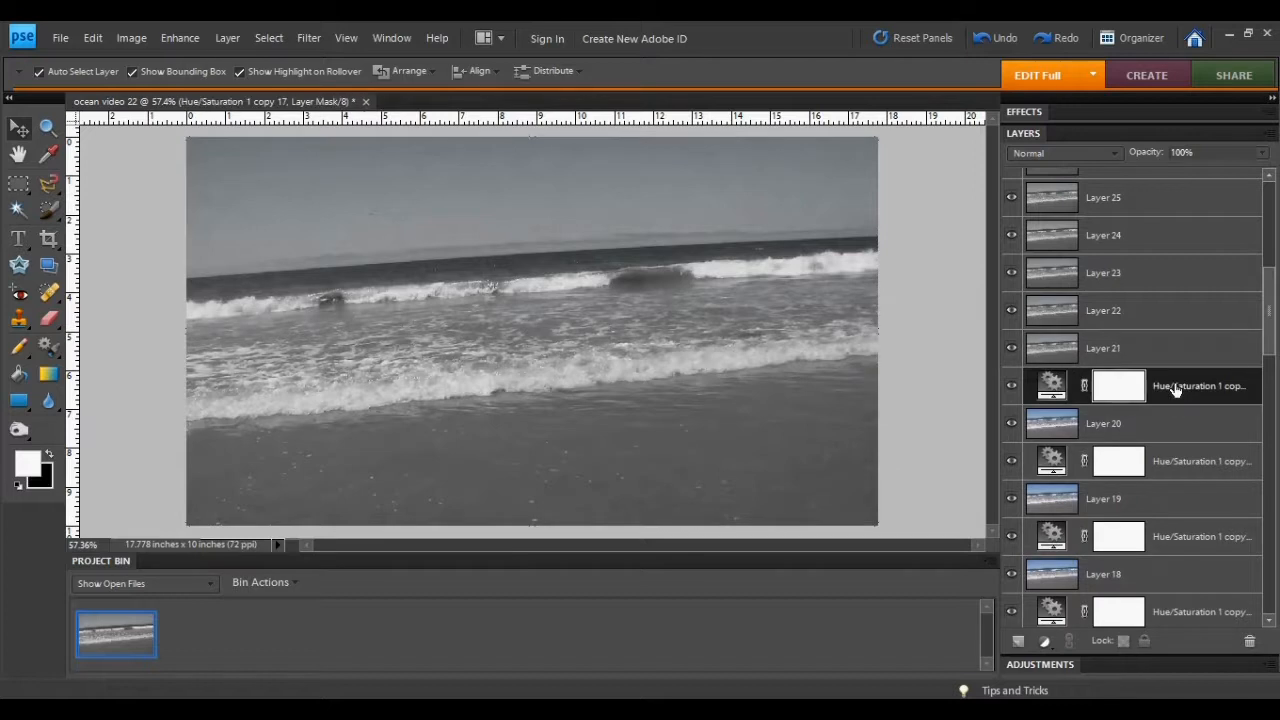
pyautogui.hotkey('ctrl', 'e')
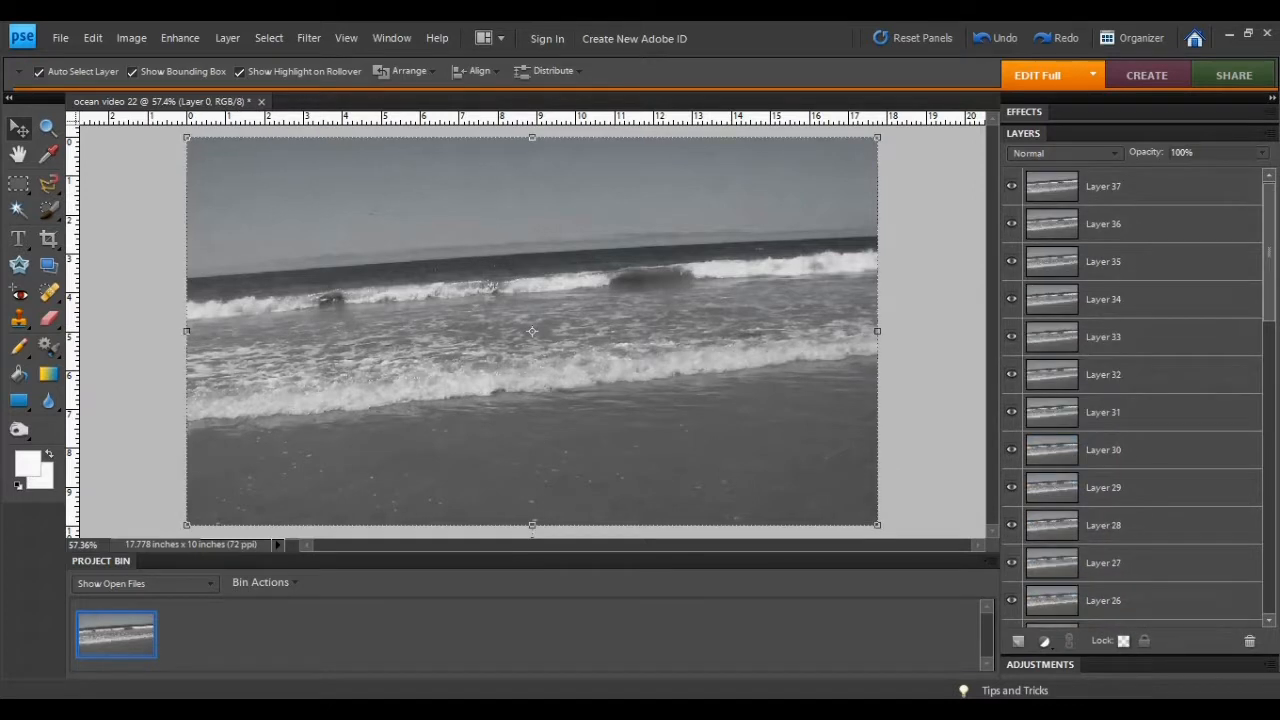
# Select Layer 37 and check the document's pixel dimensions in the Image Size settings
pyautogui.moveTo(1269, 250)
pyautogui.mouseDown()
pyautogui.moveTo(1269, 543)
pyautogui.moveTo(1267, 235)
pyautogui.mouseUp()
pyautogui.click(1189, 203)
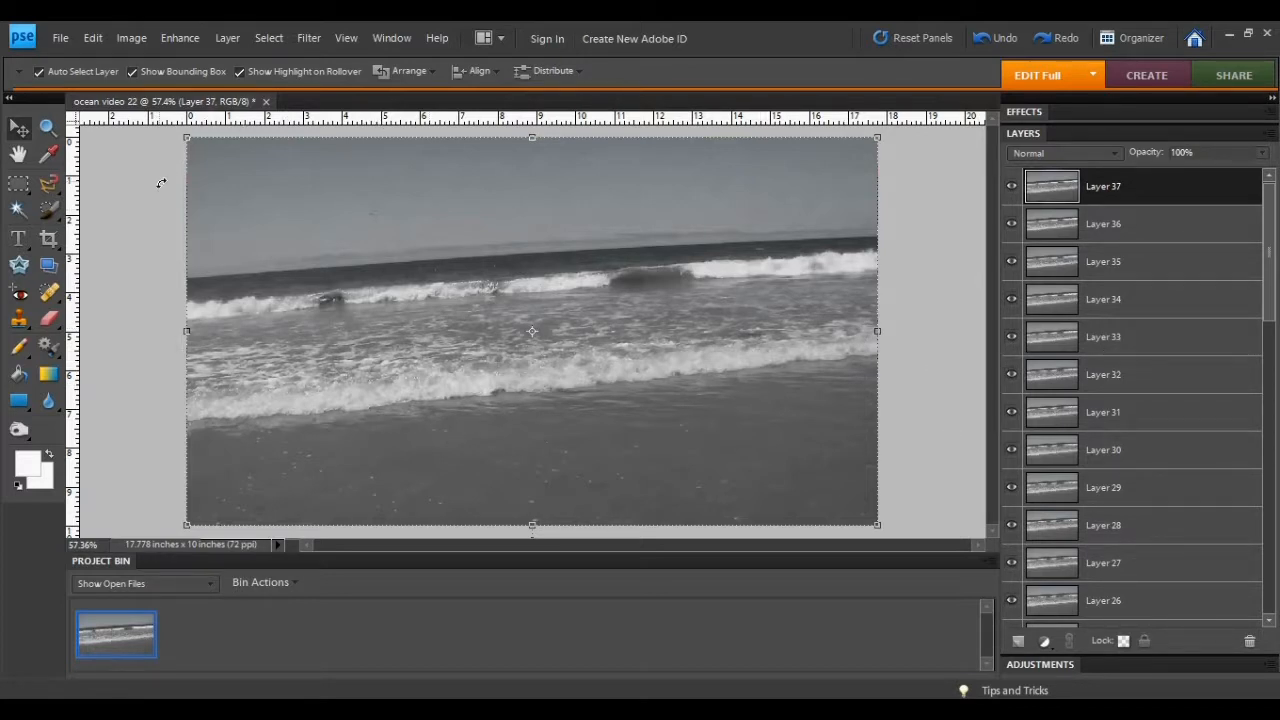
pyautogui.click(133, 38)
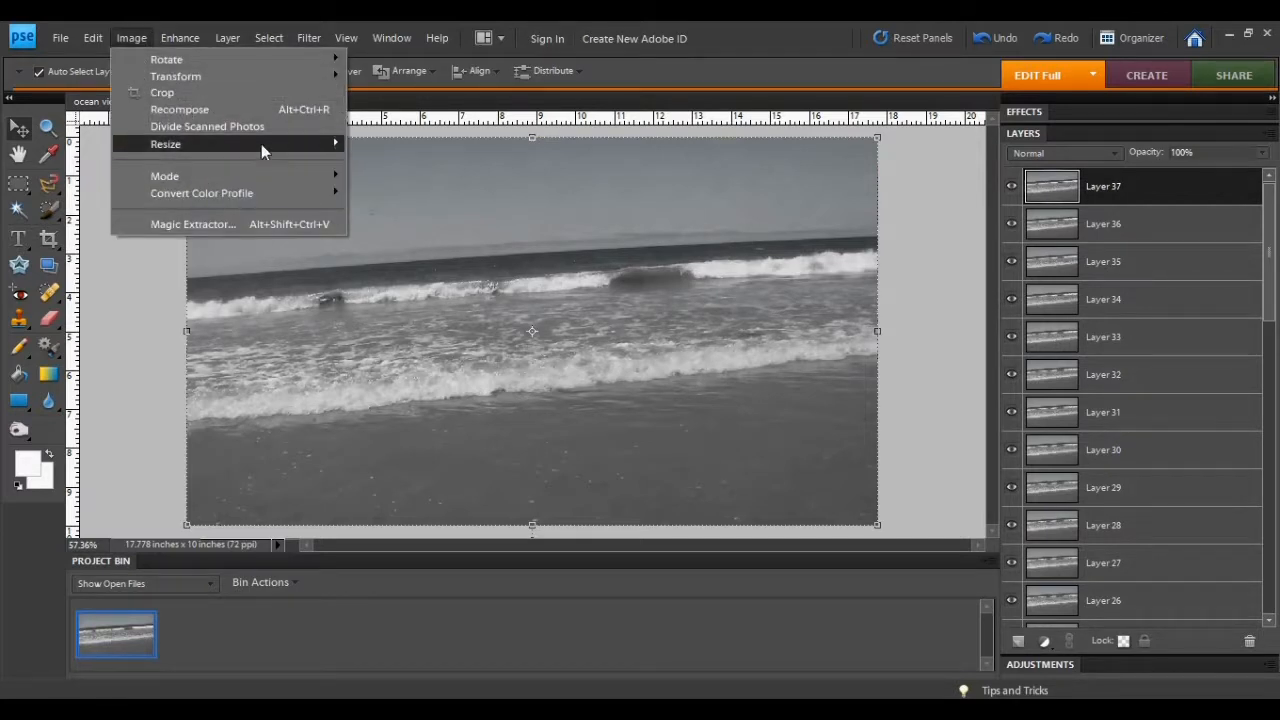
pyautogui.moveTo(261, 144)
pyautogui.click(376, 141)
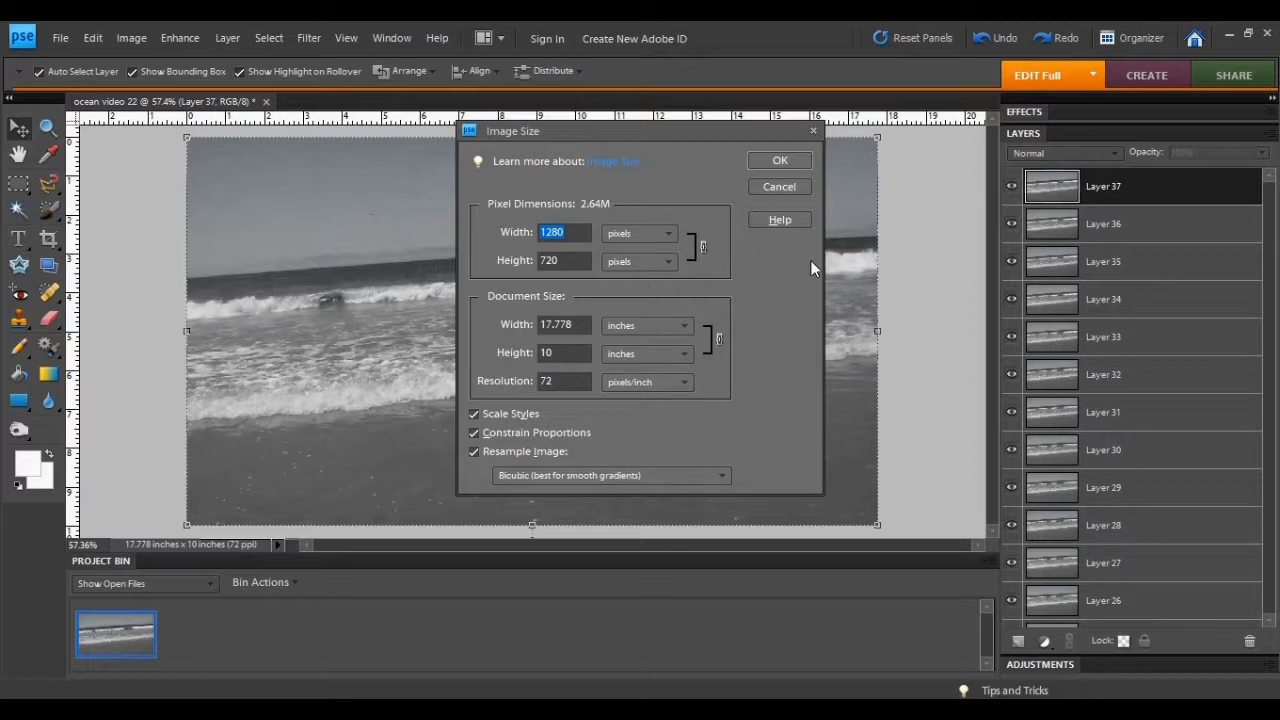
pyautogui.click(787, 186)
# Try to enable animation for the full-size GIF in Save for Web, and leave the export without saving
pyautogui.click(60, 38)
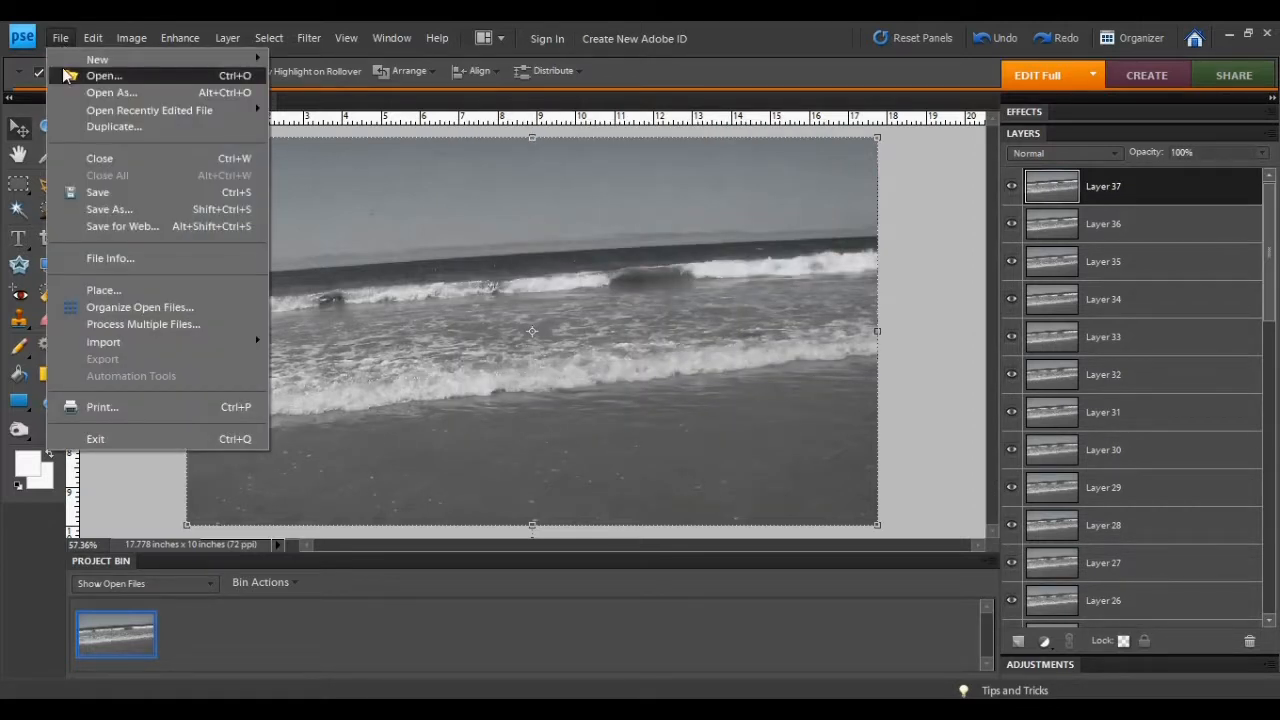
pyautogui.click(163, 228)
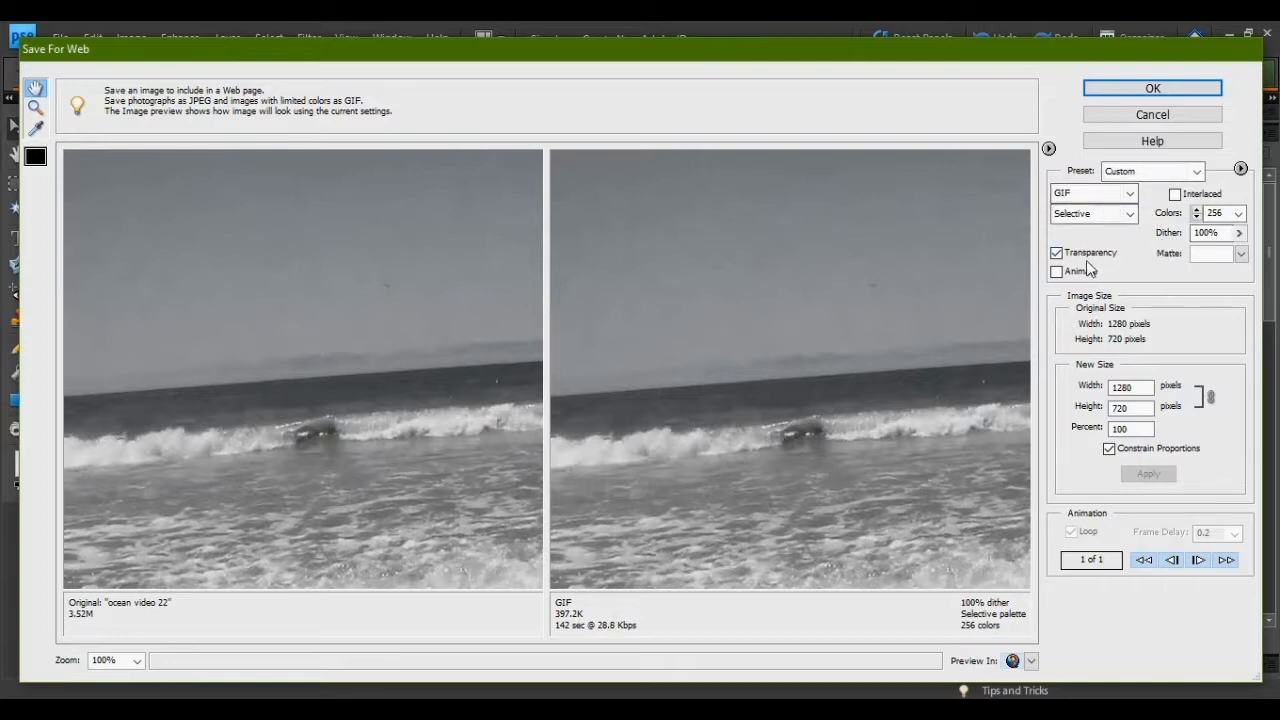
pyautogui.click(1057, 272)
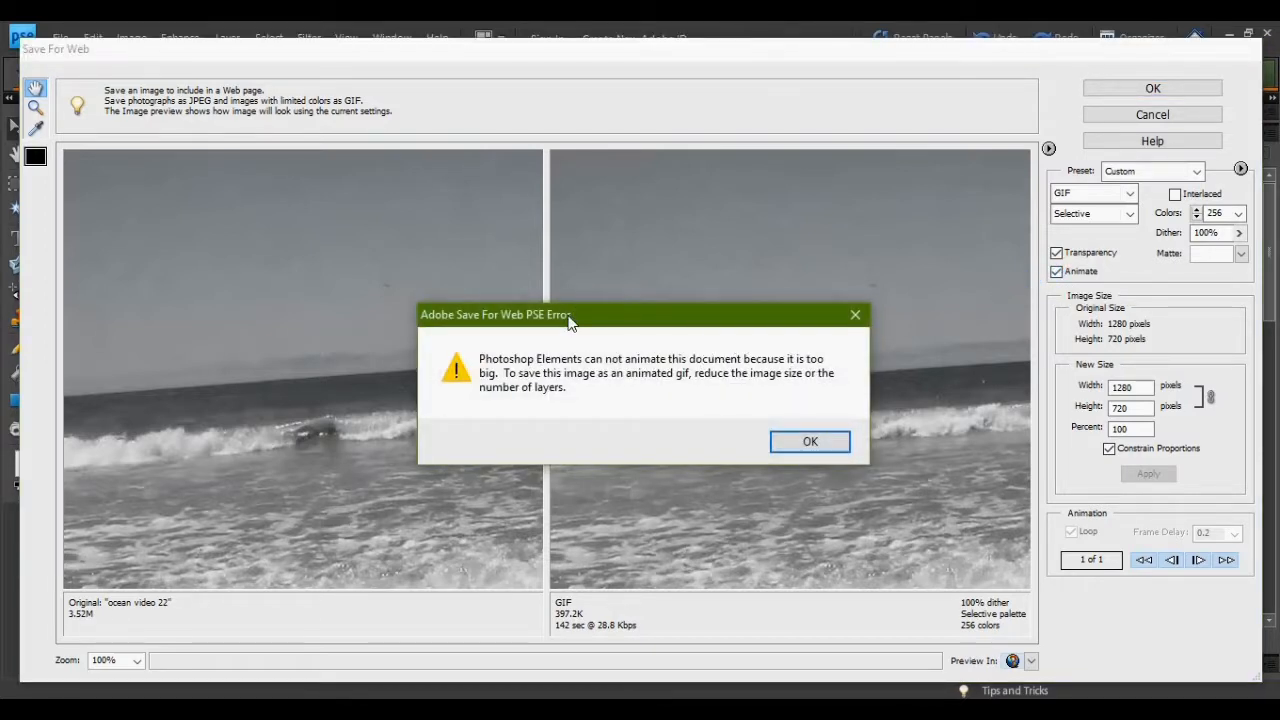
pyautogui.moveTo(568, 318); pyautogui.dragTo(705, 210)
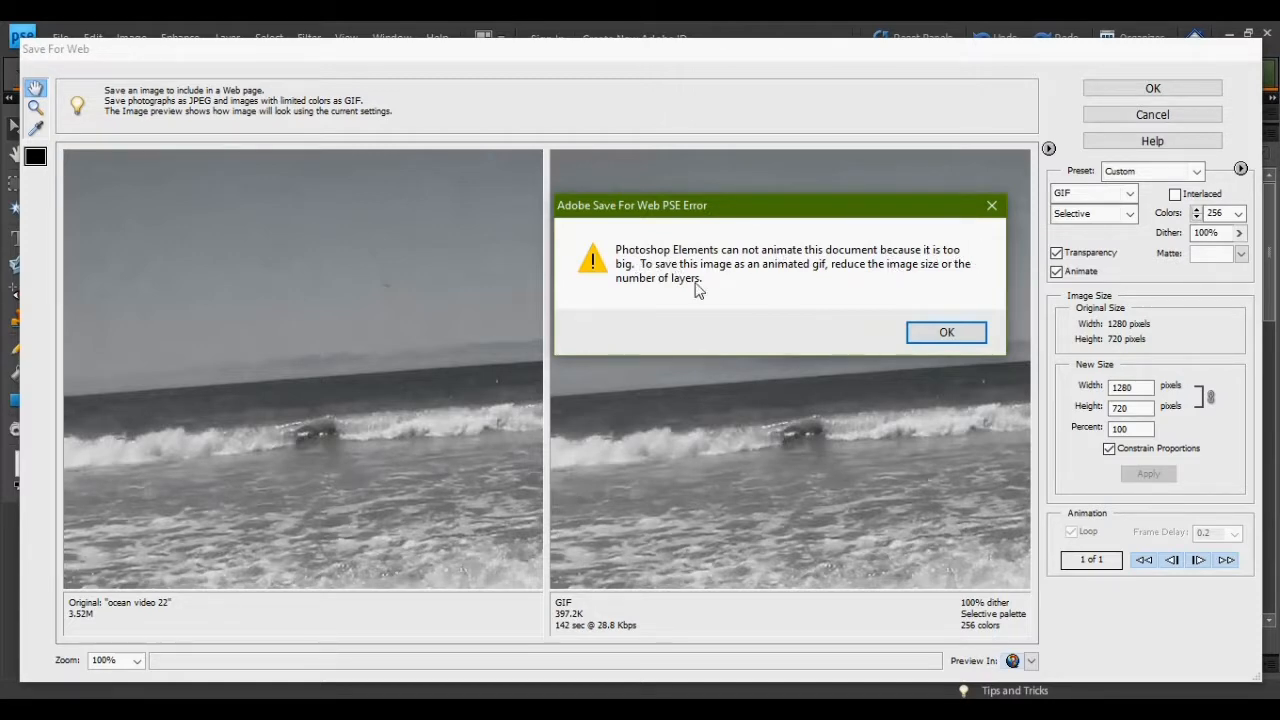
pyautogui.click(941, 333)
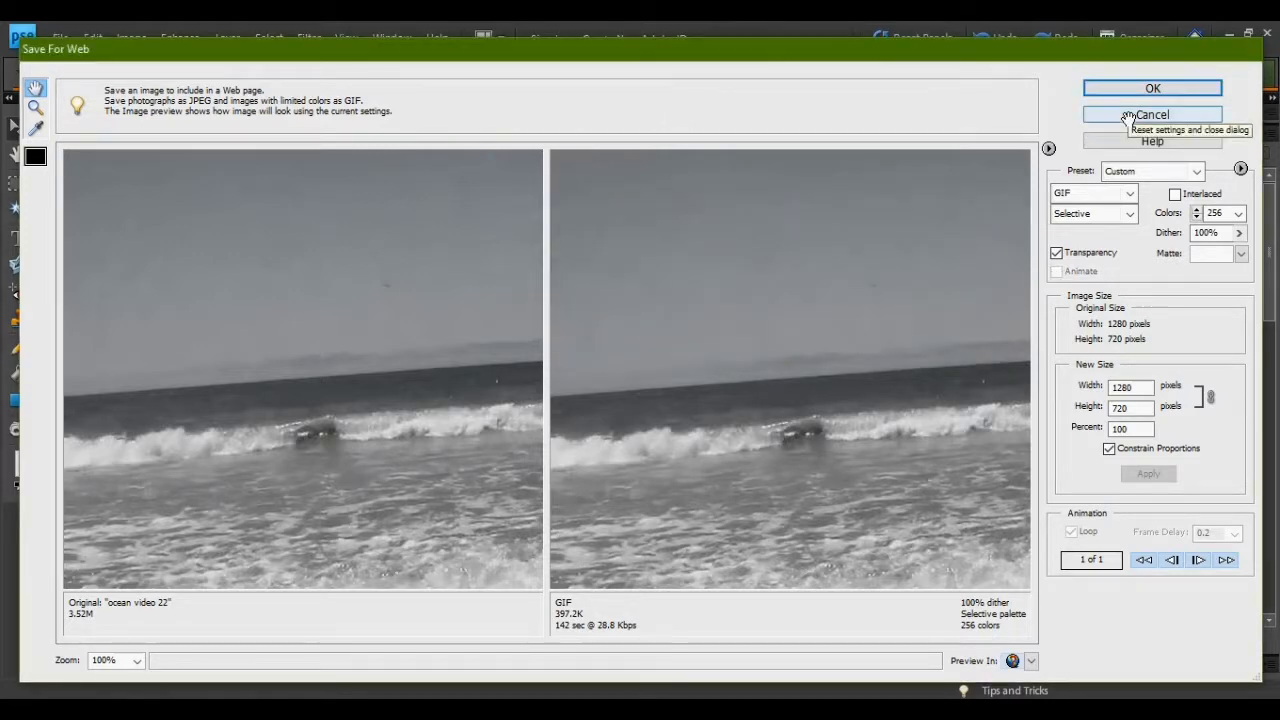
pyautogui.click(1140, 114)
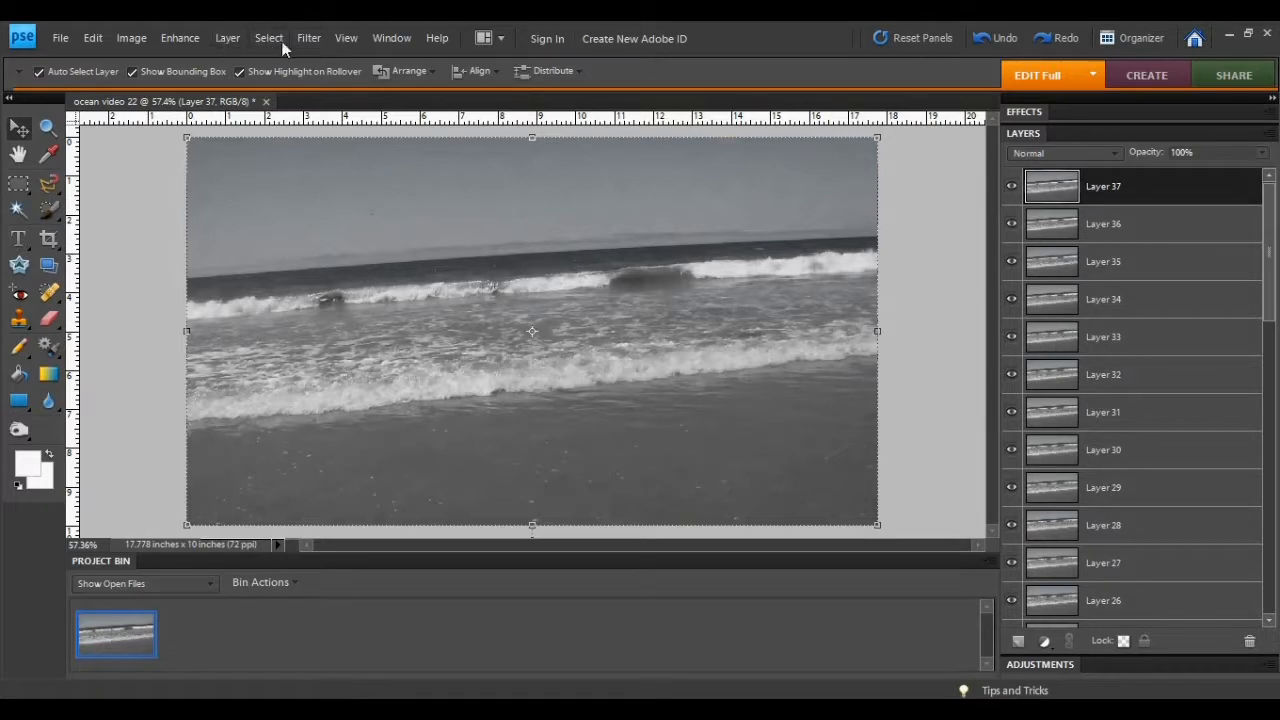
# Resize the image to a width of 500 pixels with constrained proportions and fit it in the window
pyautogui.click(131, 38)
pyautogui.moveTo(333, 142)
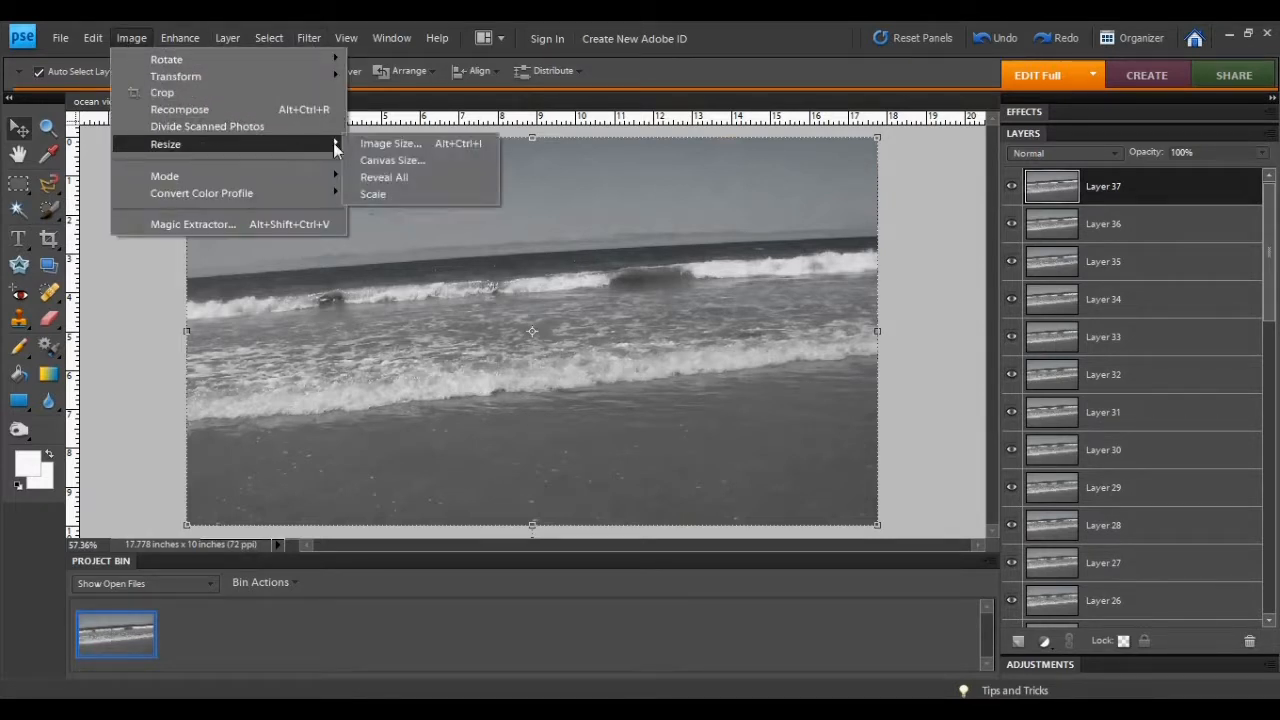
pyautogui.click(395, 143)
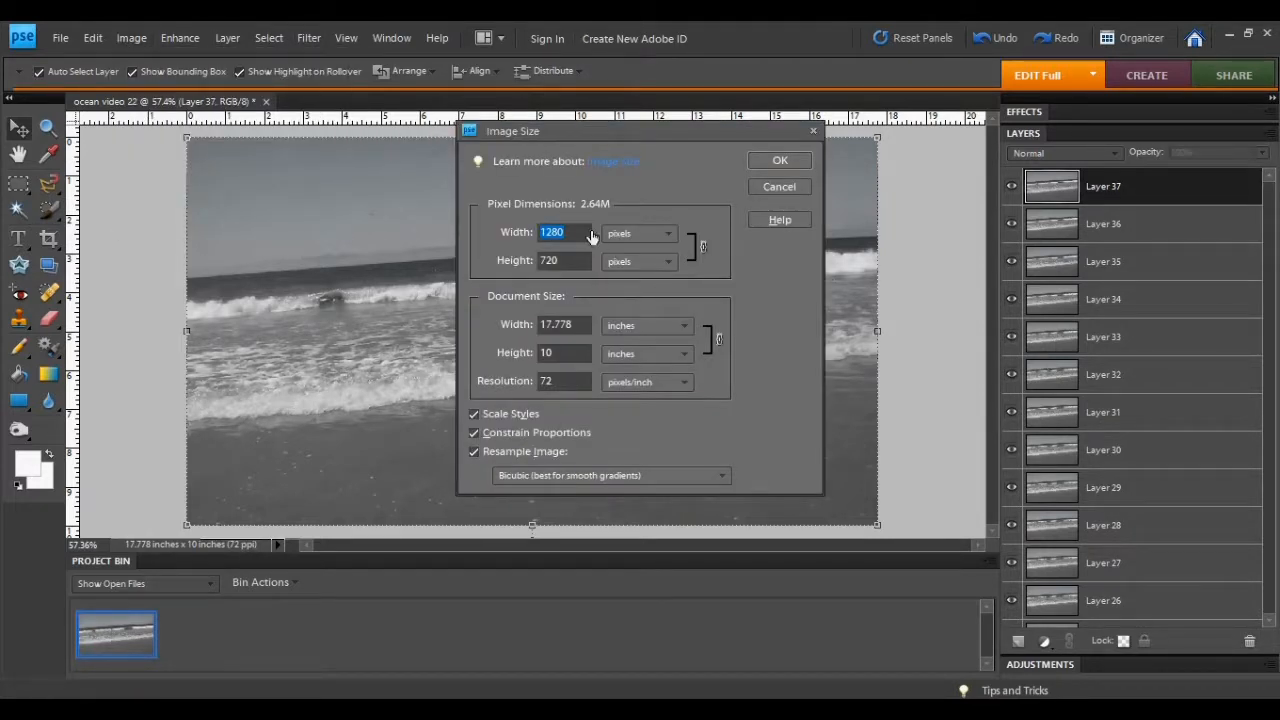
pyautogui.write('500')
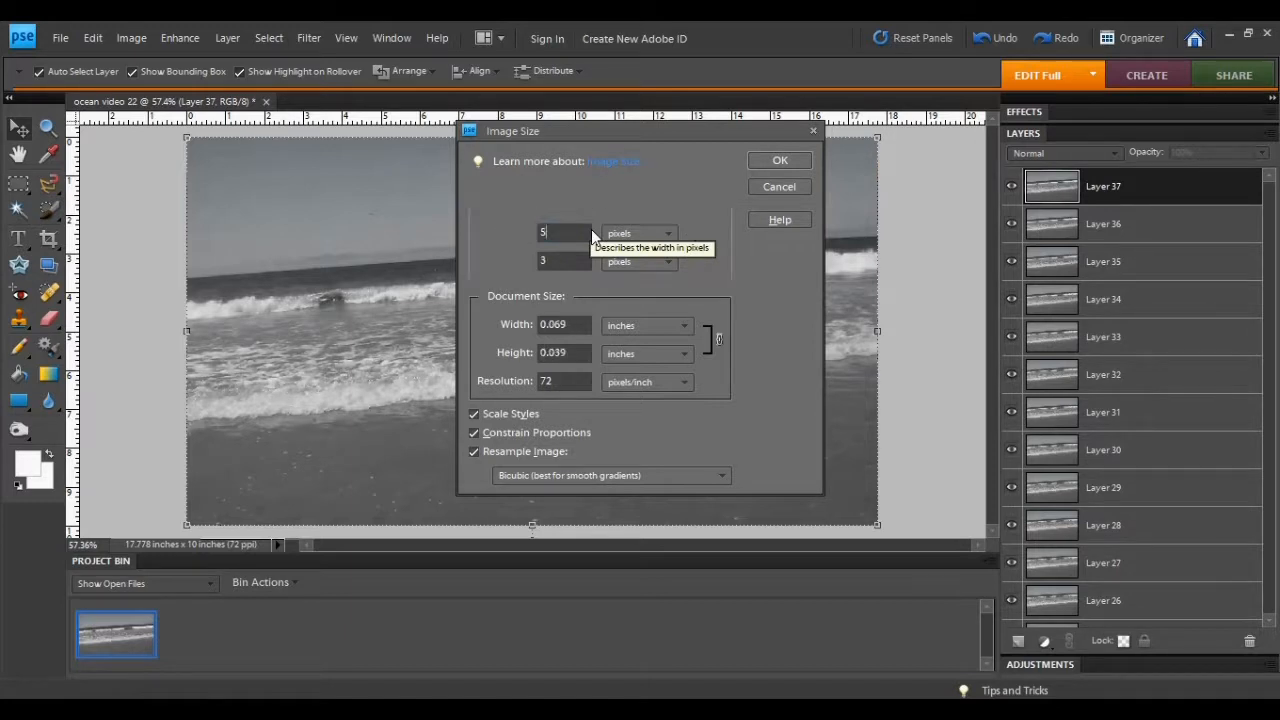
pyautogui.click(799, 160)
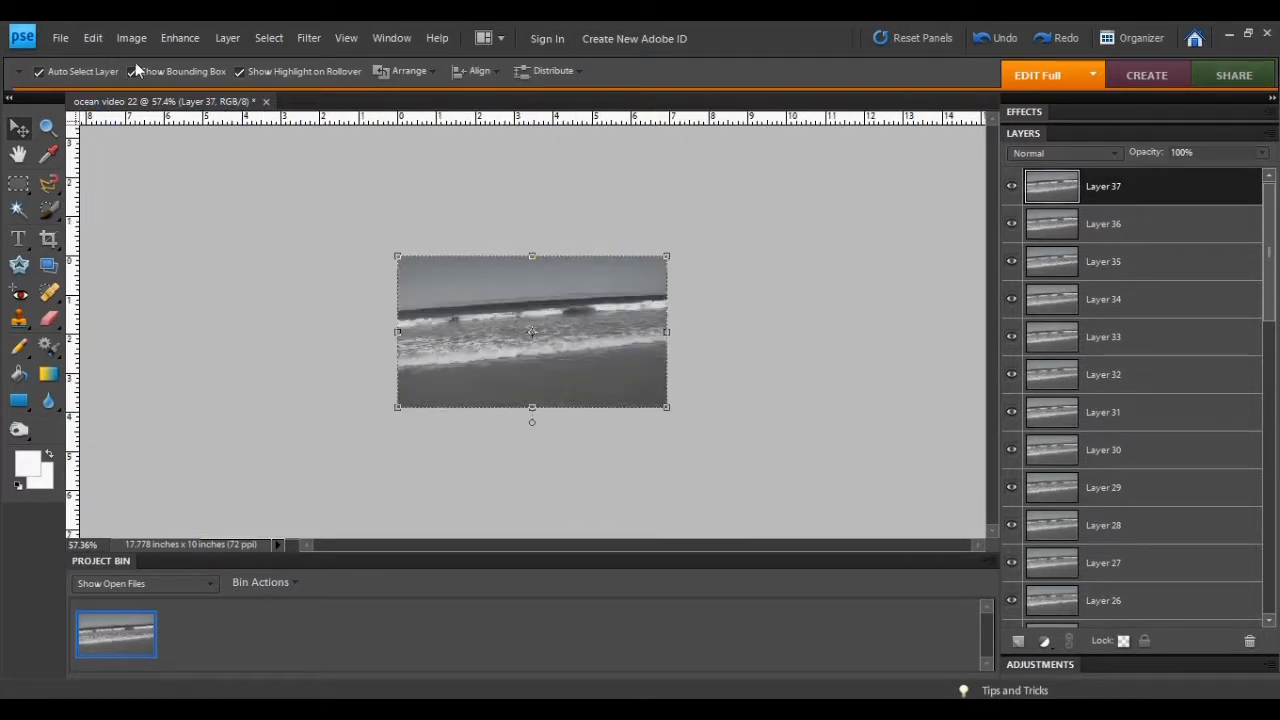
pyautogui.hotkey('ctrl', '0')
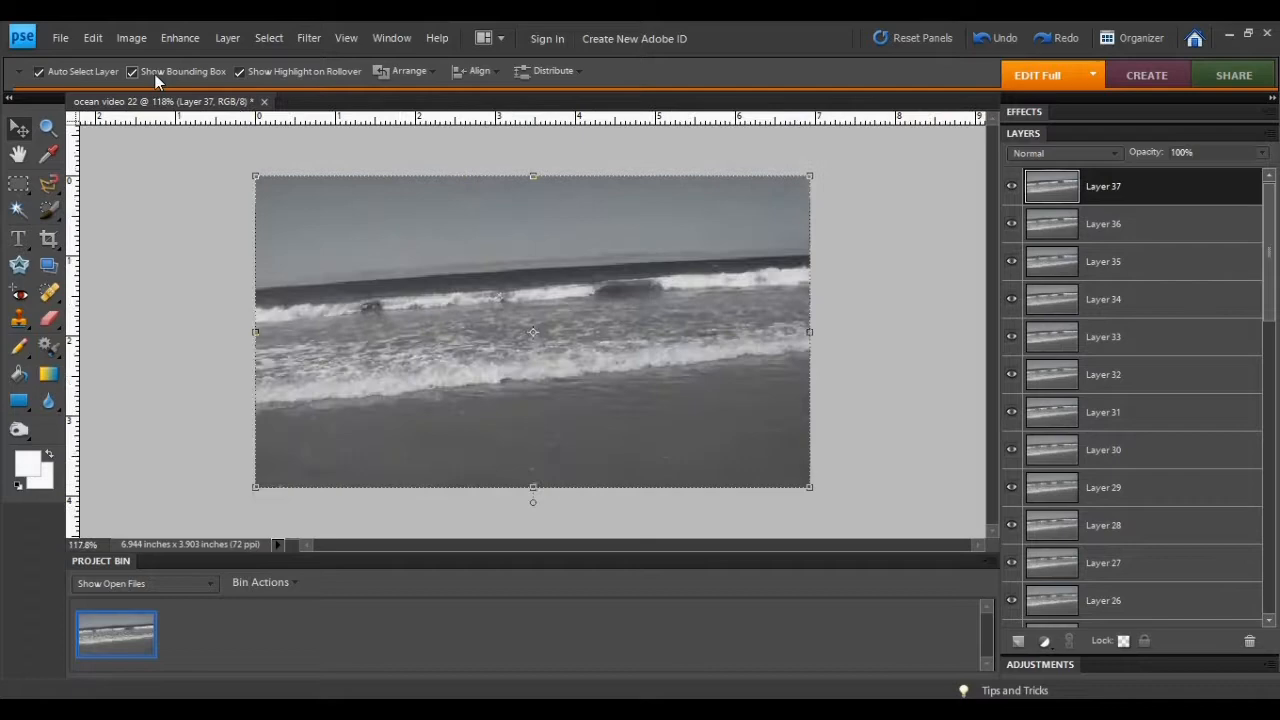
# Open the resized image in Save for Web and enable animation for the GIF
pyautogui.click(61, 38)
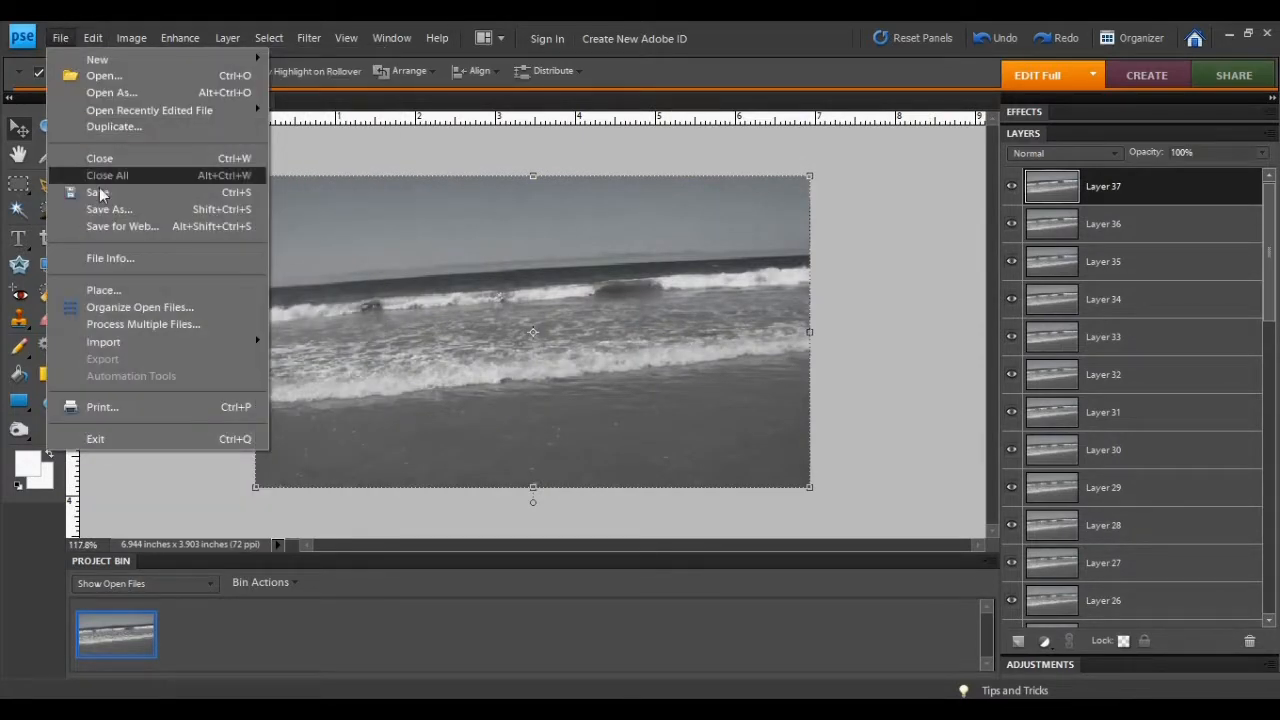
pyautogui.click(113, 233)
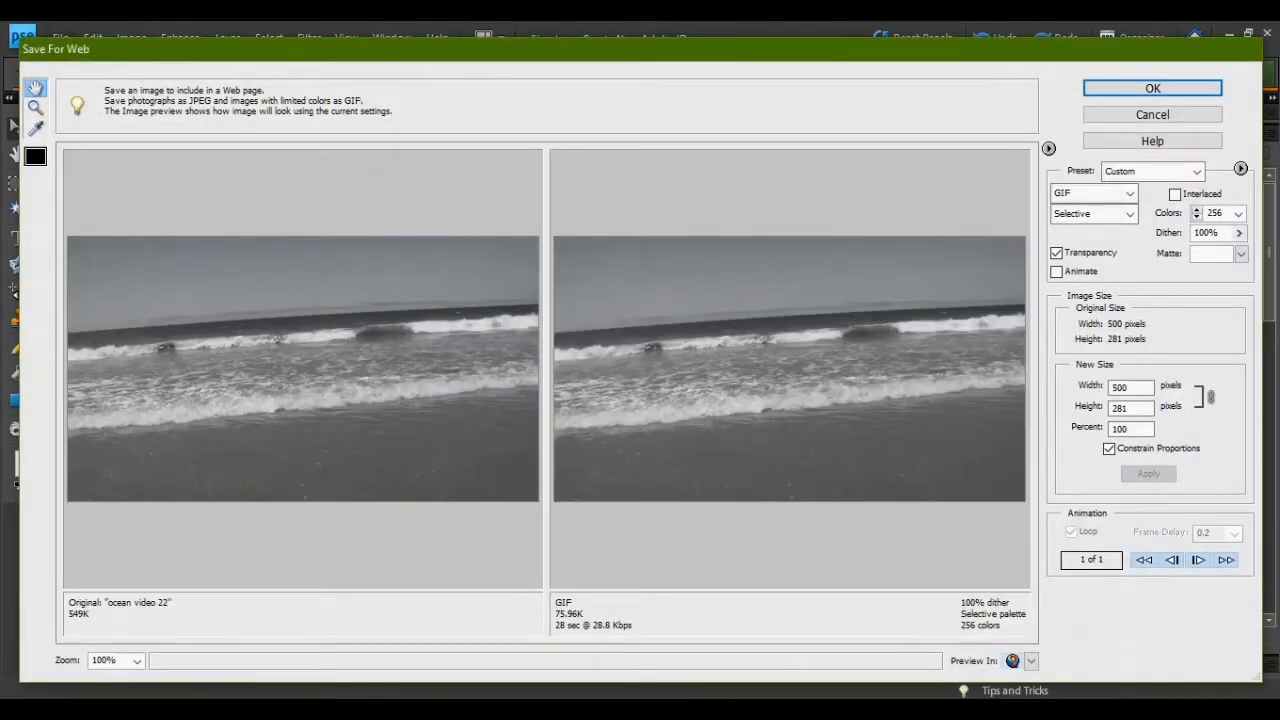
pyautogui.click(1087, 279)
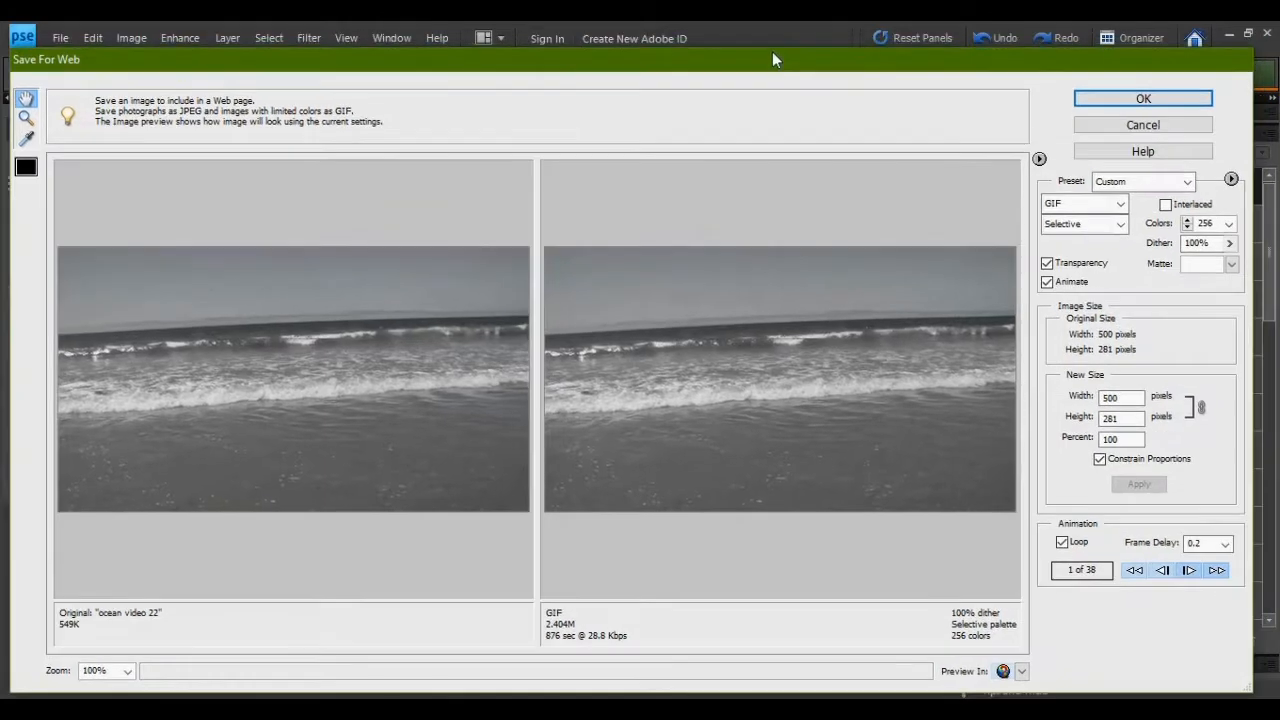
pyautogui.moveTo(772, 51)
pyautogui.mouseDown()
pyautogui.moveTo(767, 37)
pyautogui.moveTo(784, 53)
pyautogui.mouseUp()
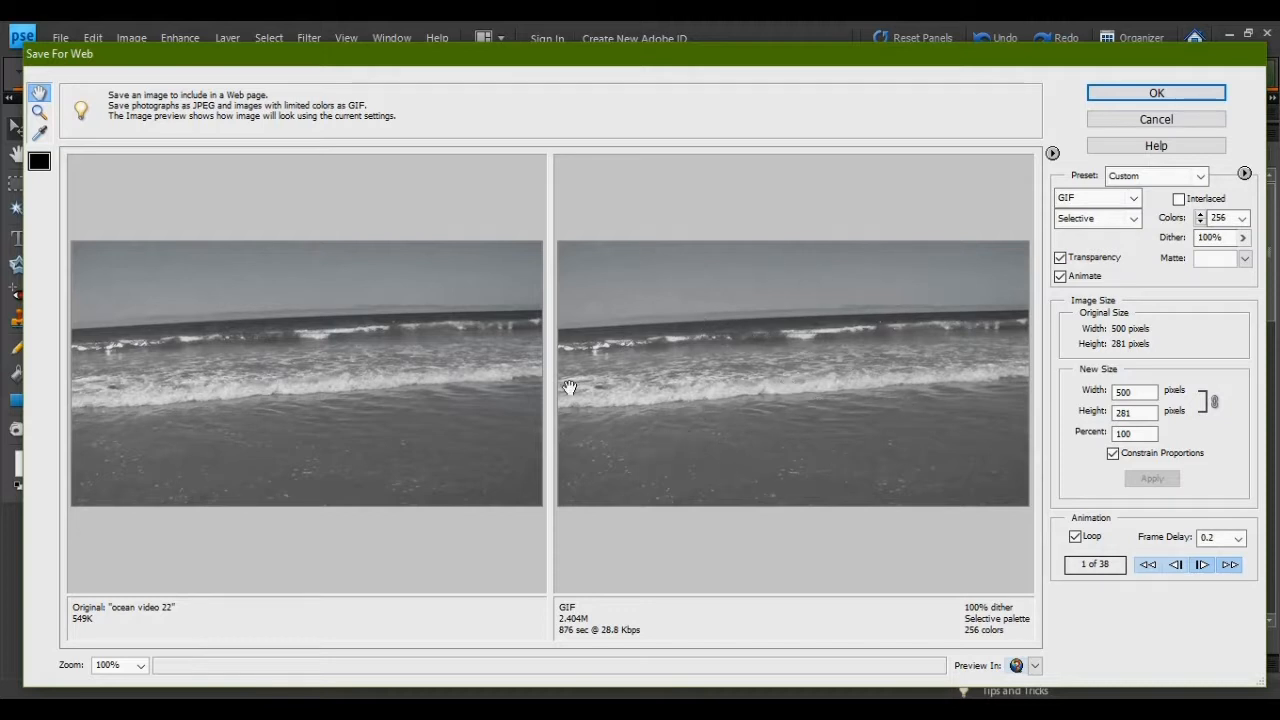
# Try the GIF export with 128 colors for comparison and restore the palette to 256 colors
pyautogui.click(1243, 218)
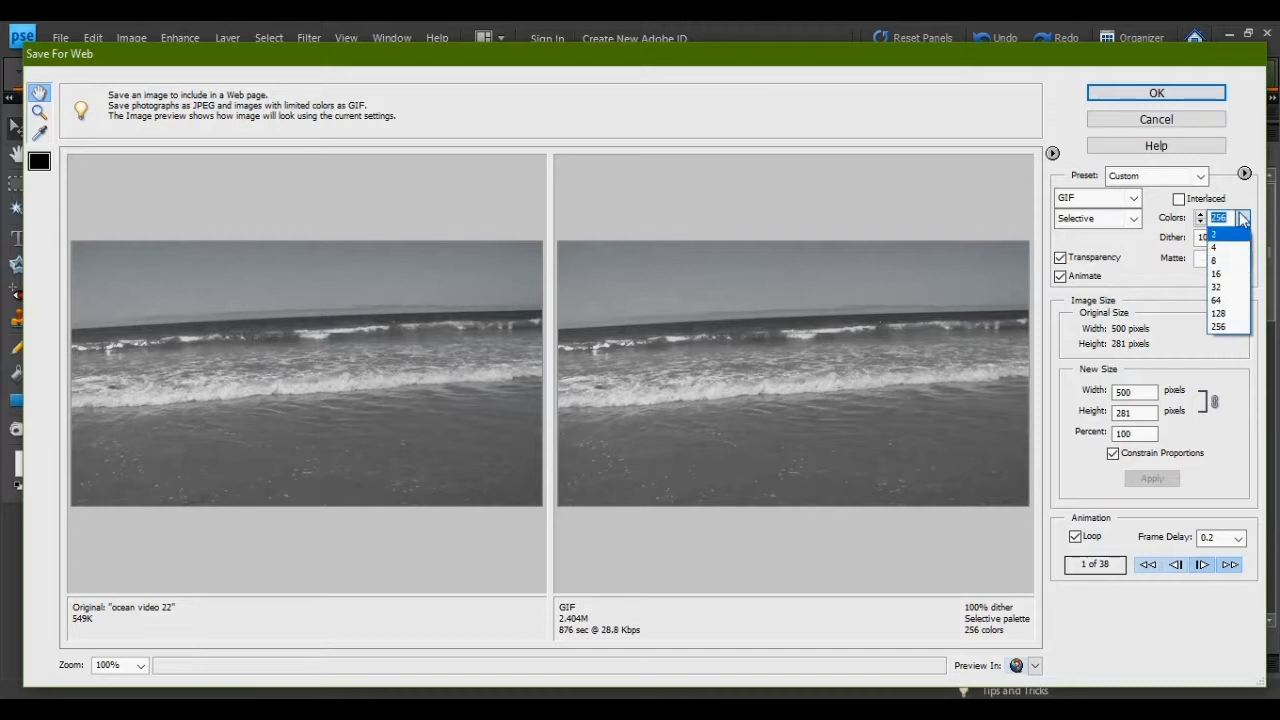
pyautogui.click(1226, 314)
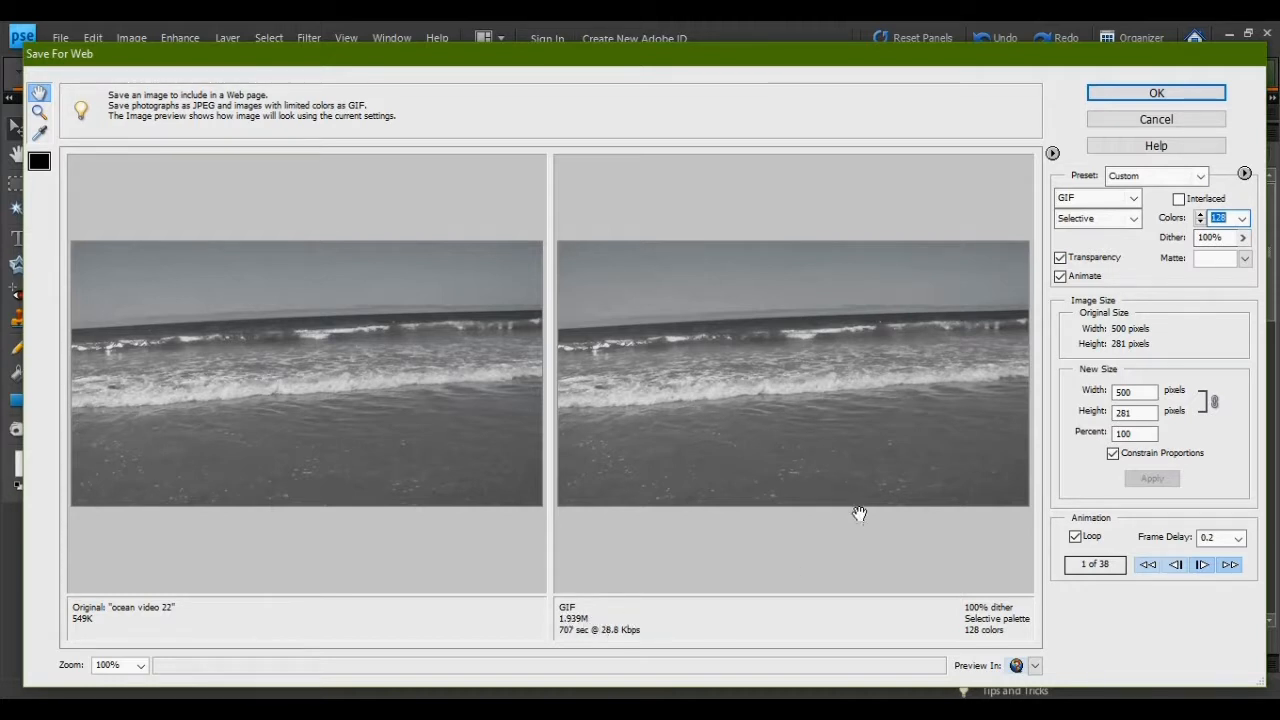
pyautogui.click(1242, 218)
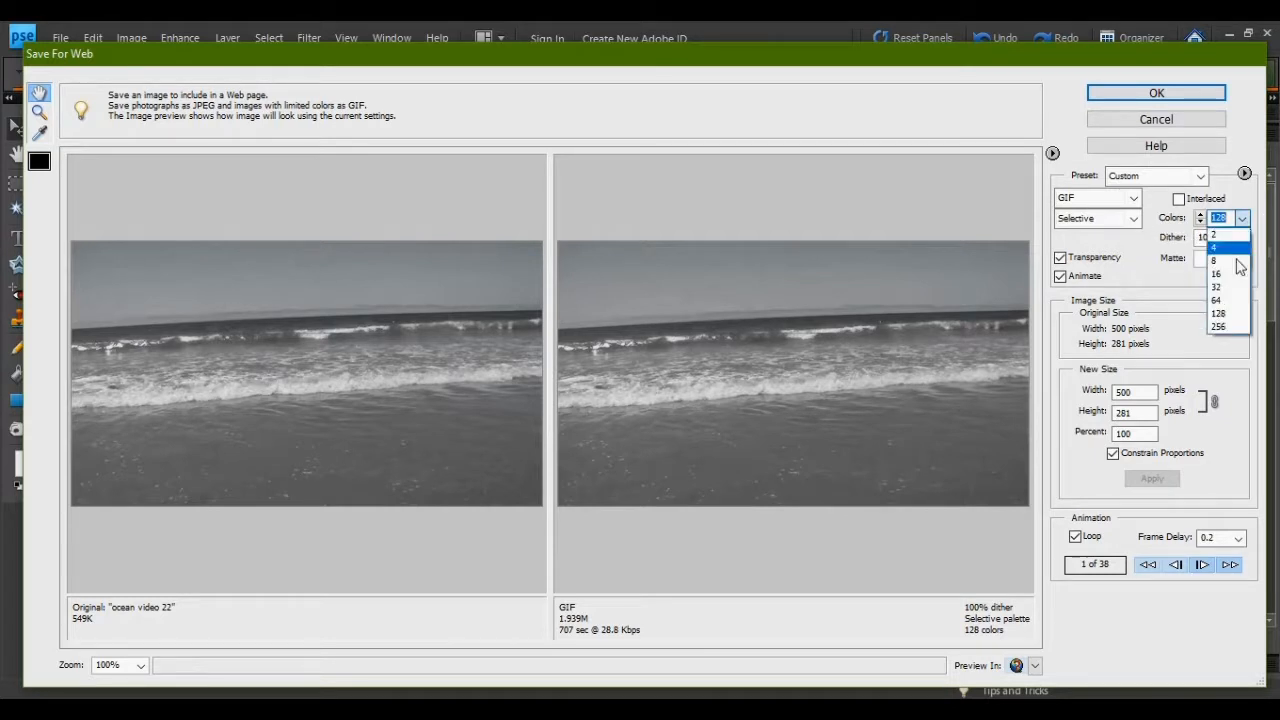
pyautogui.click(1226, 334)
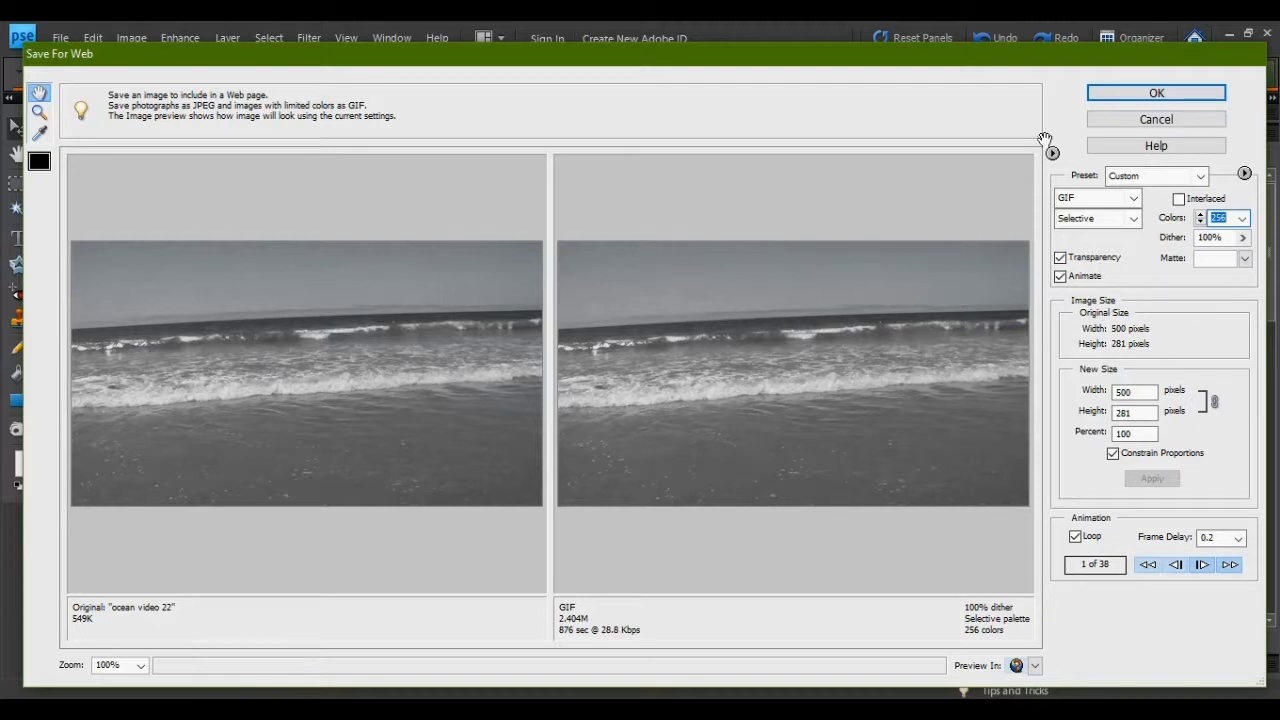
pyautogui.click(1188, 286)
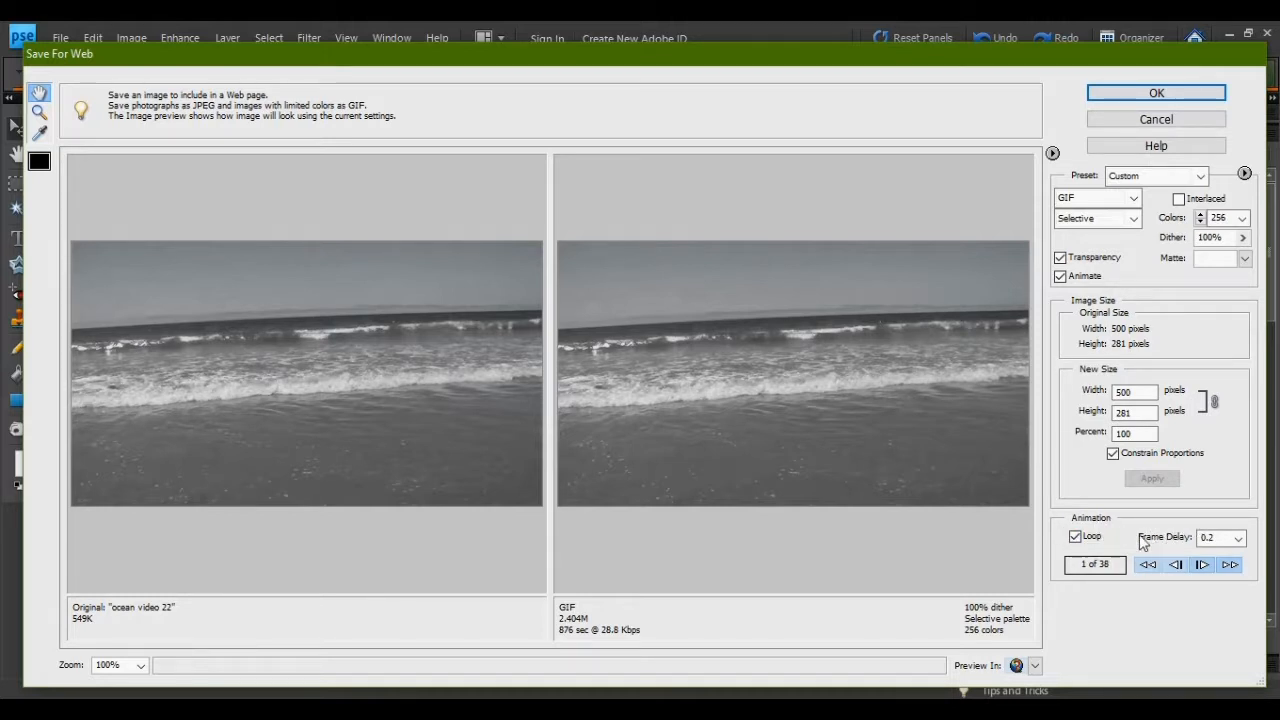
# Select the frame delay value, preview the animated GIF in the web browser, and close the preview
pyautogui.click(1207, 538)
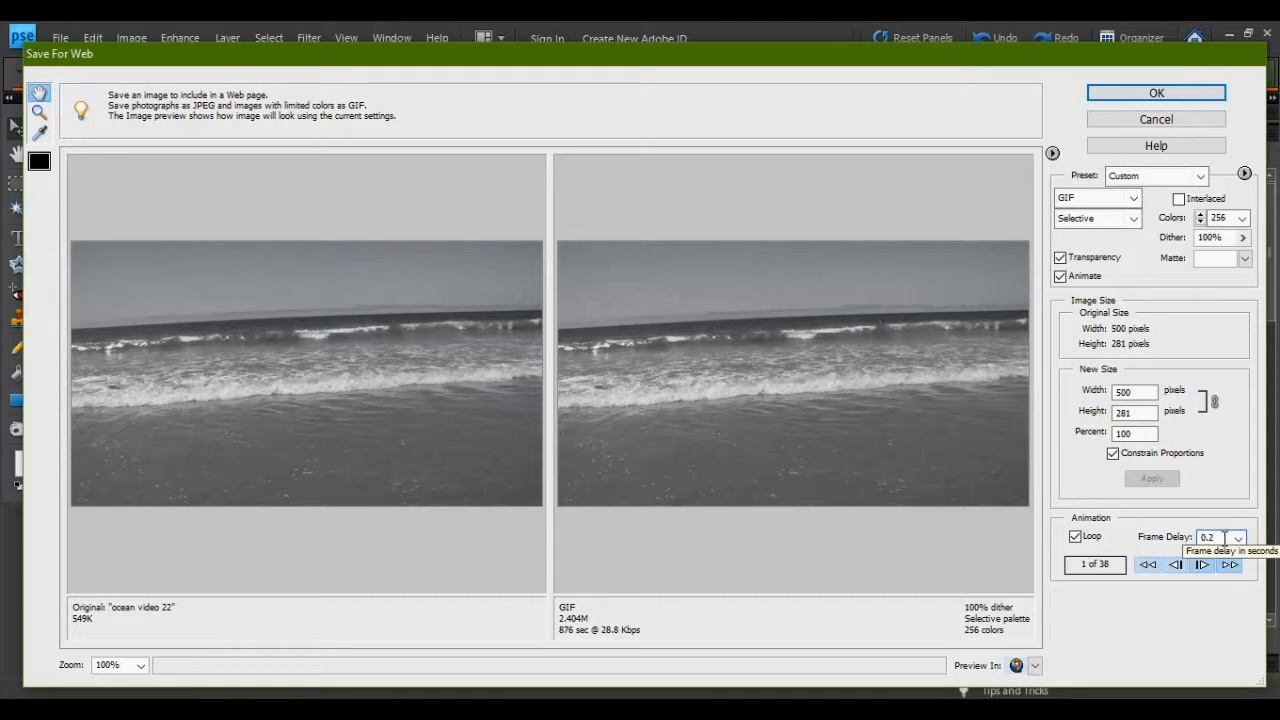
pyautogui.moveTo(1224, 537); pyautogui.dragTo(1206, 538)
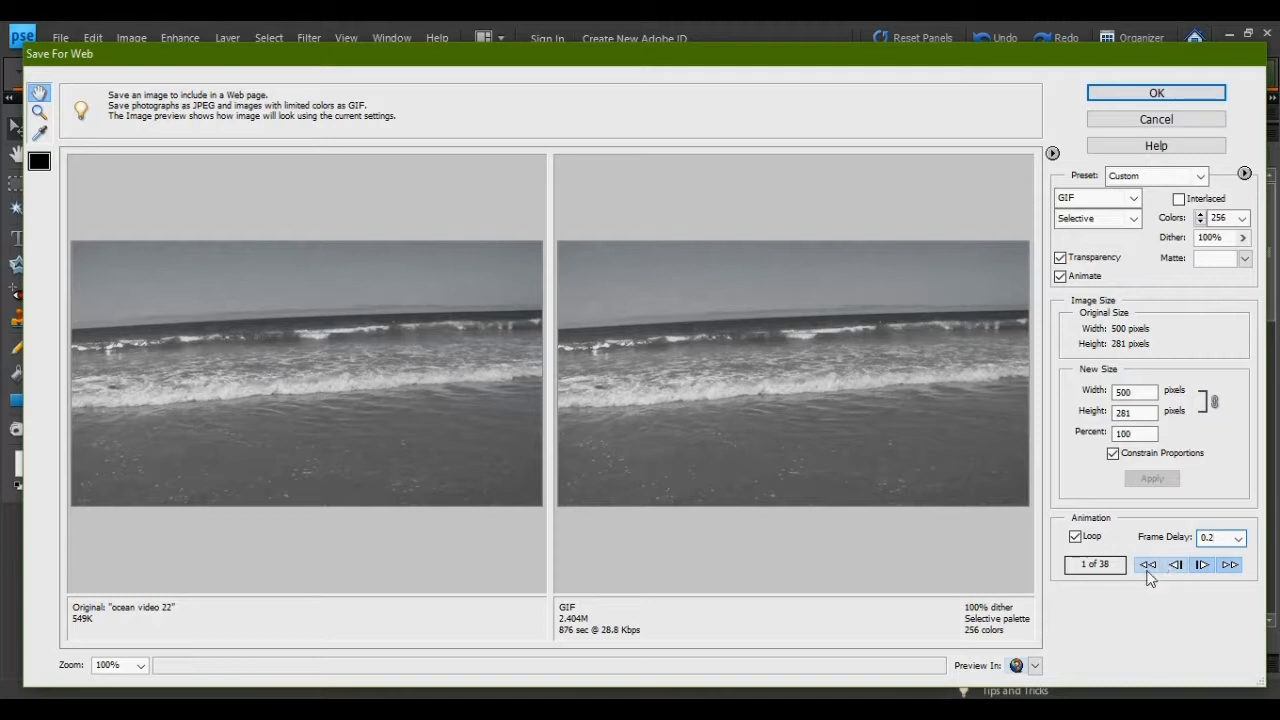
pyautogui.click(1035, 666)
pyautogui.click(1090, 608)
pyautogui.click(1016, 666)
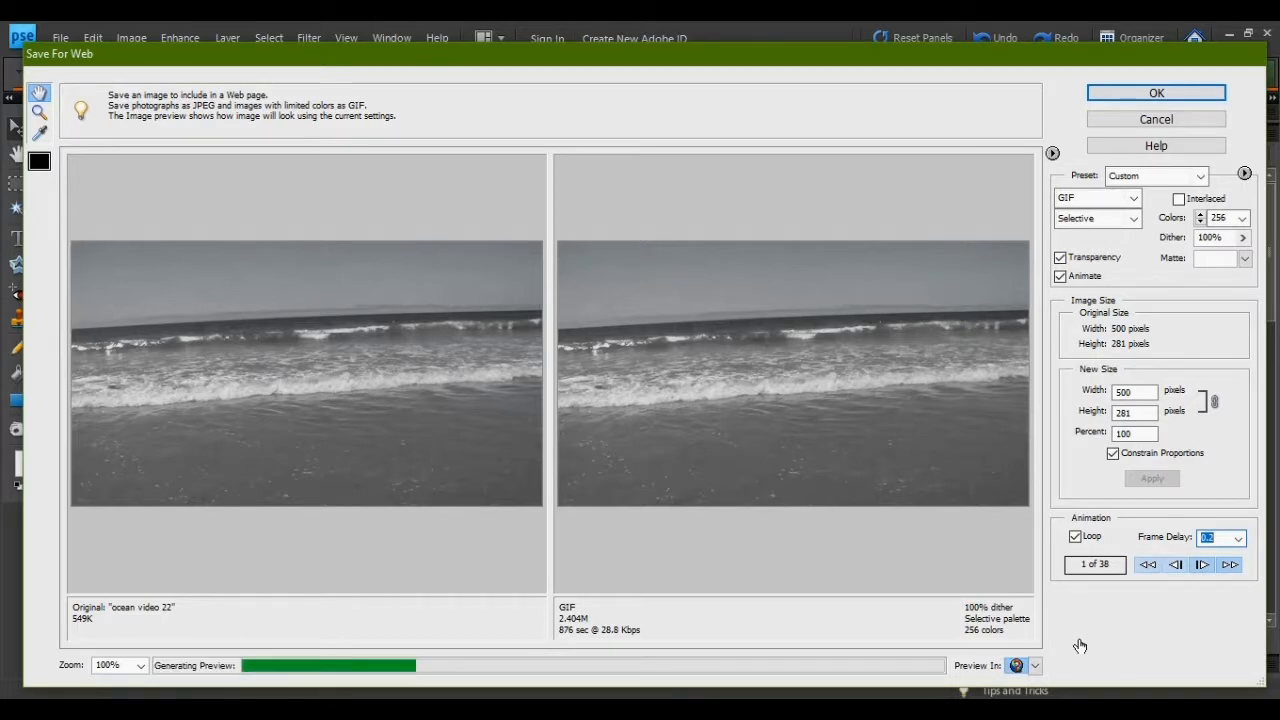
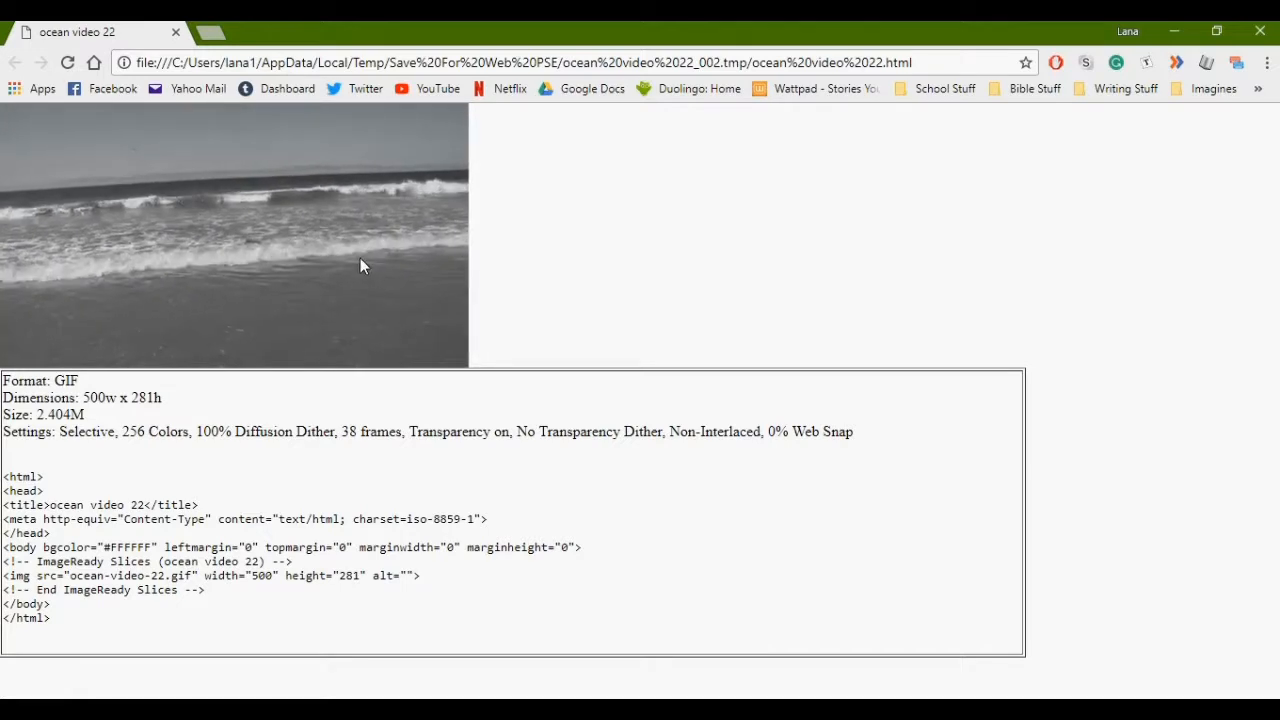
pyautogui.click(1260, 31)
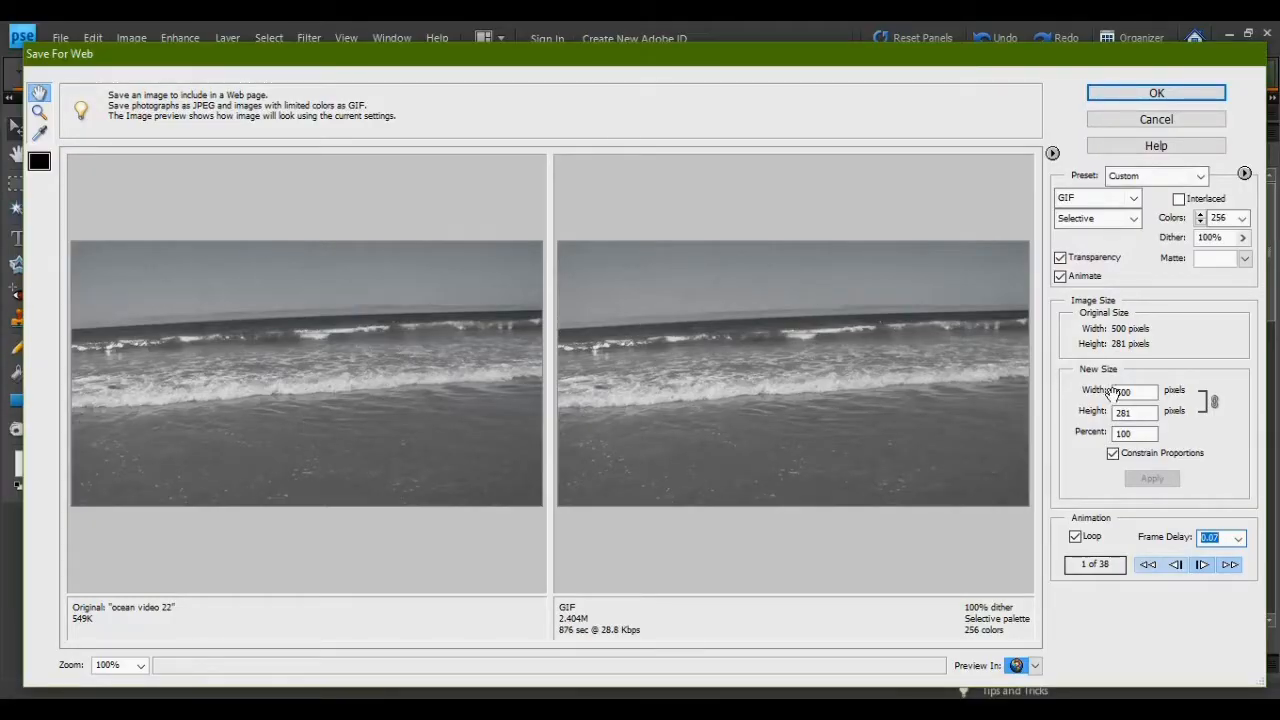
# Cancel the web export and hide every layer in the ocean video document
pyautogui.click(1170, 120)
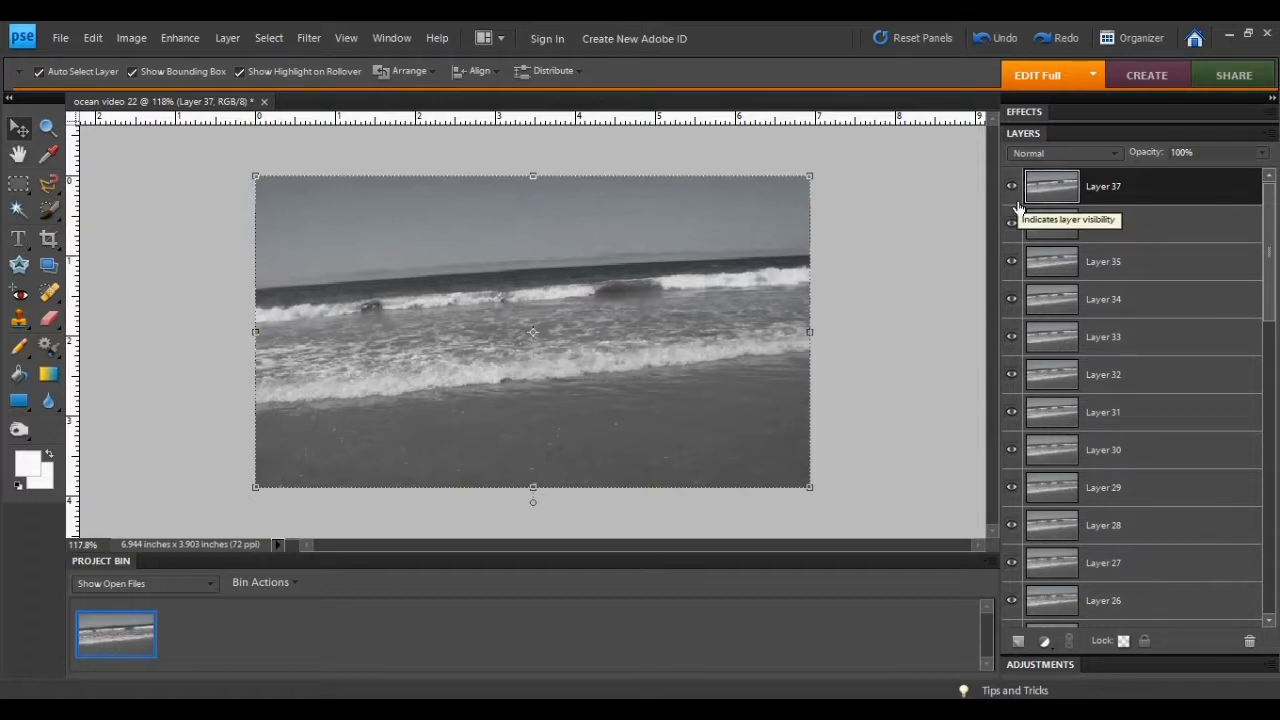
pyautogui.moveTo(1010, 190); pyautogui.dragTo(1014, 306)
pyautogui.moveTo(1014, 350); pyautogui.dragTo(1015, 495)
pyautogui.scroll(-2, 1014, 420)
pyautogui.scroll(-1, 1015, 495)
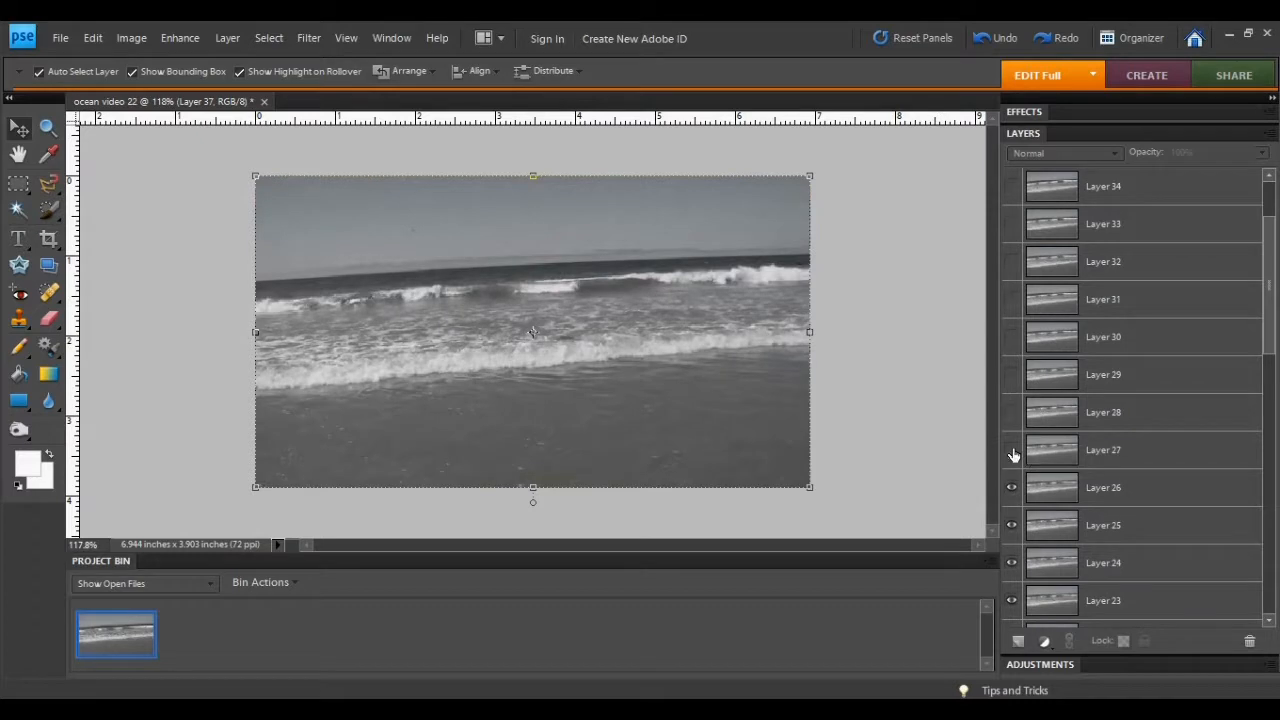
pyautogui.rightClick(1012, 455)
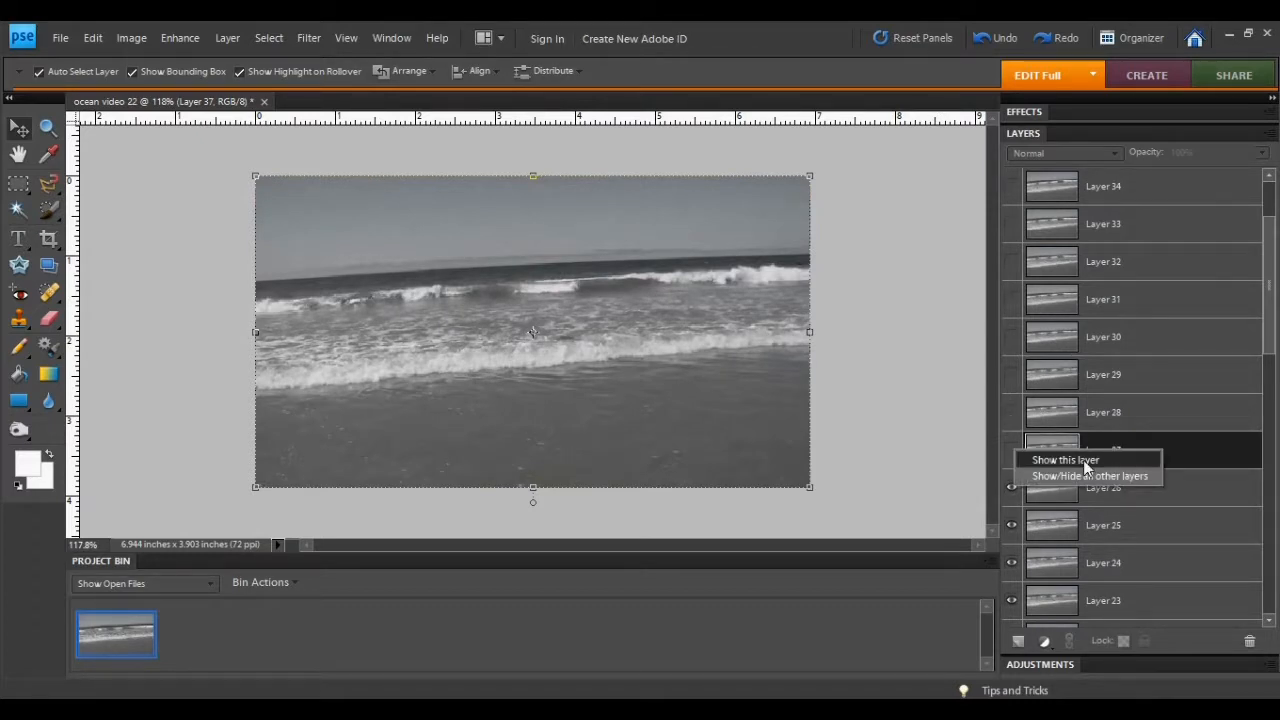
pyautogui.click(1058, 479)
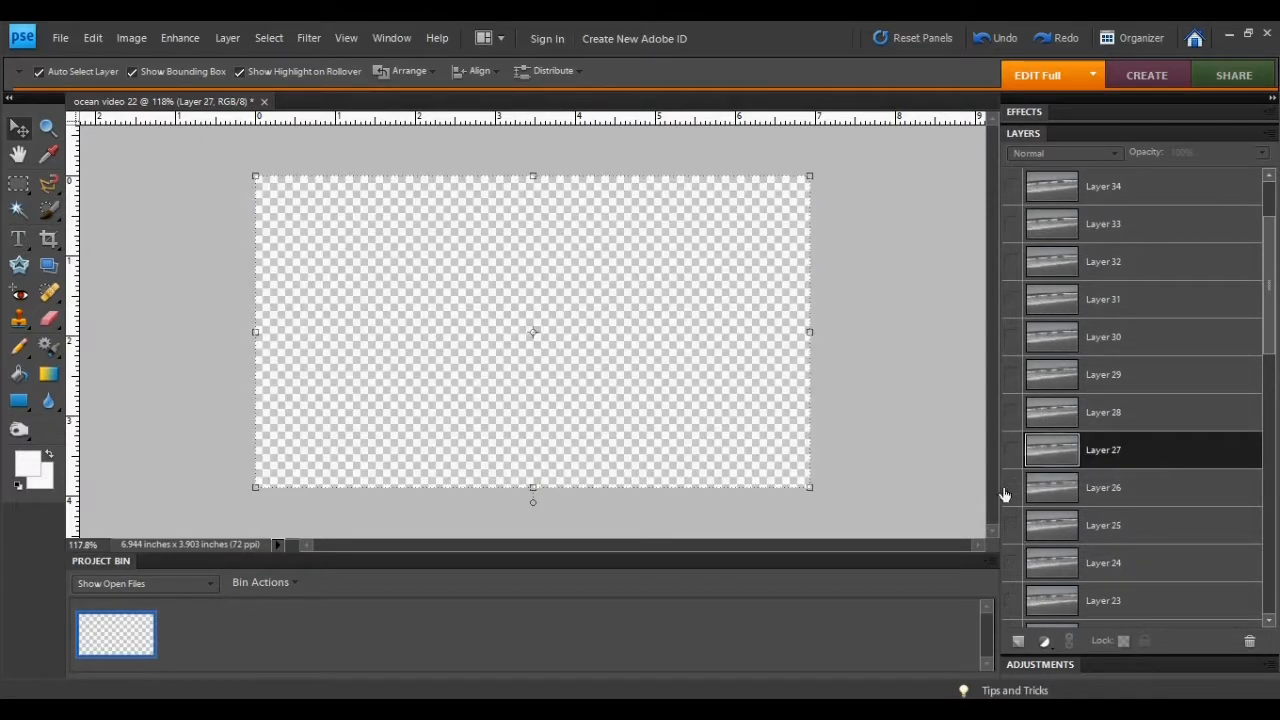
# Show the layers one at a time from Layer 0 up to Layer 10 to check each frame
pyautogui.scroll(-10, 1010, 452)
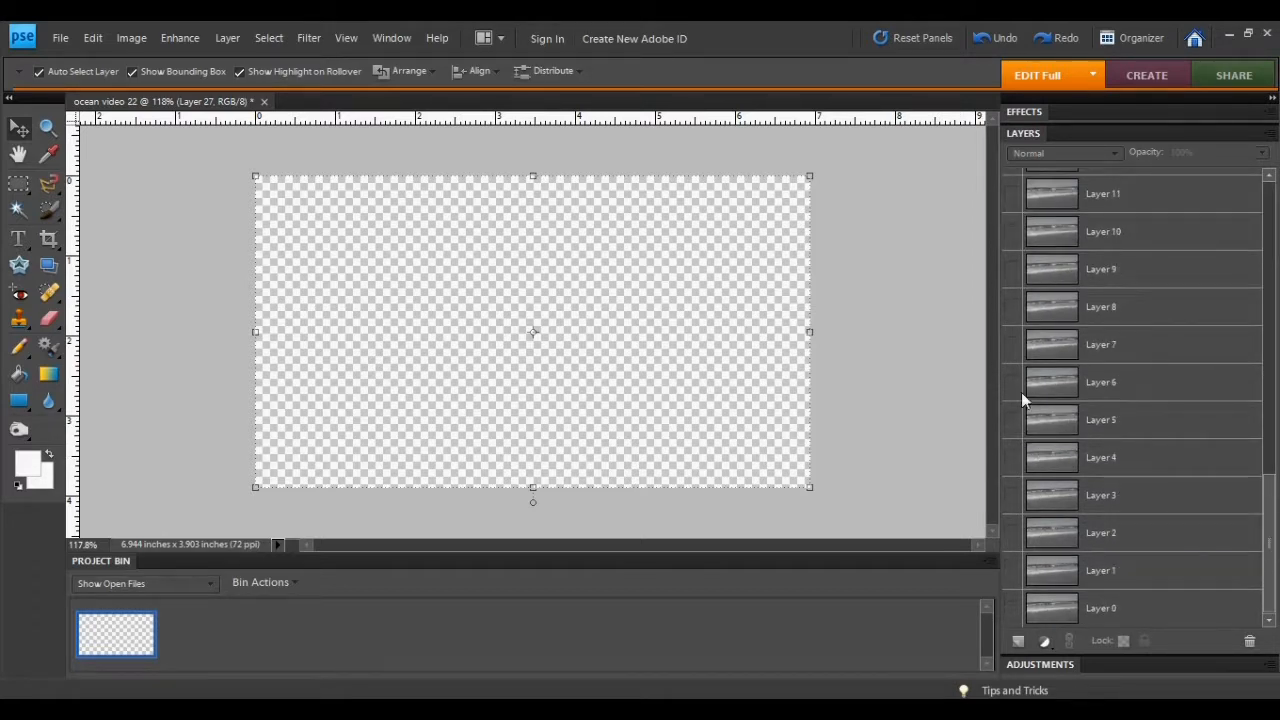
pyautogui.click(1012, 607)
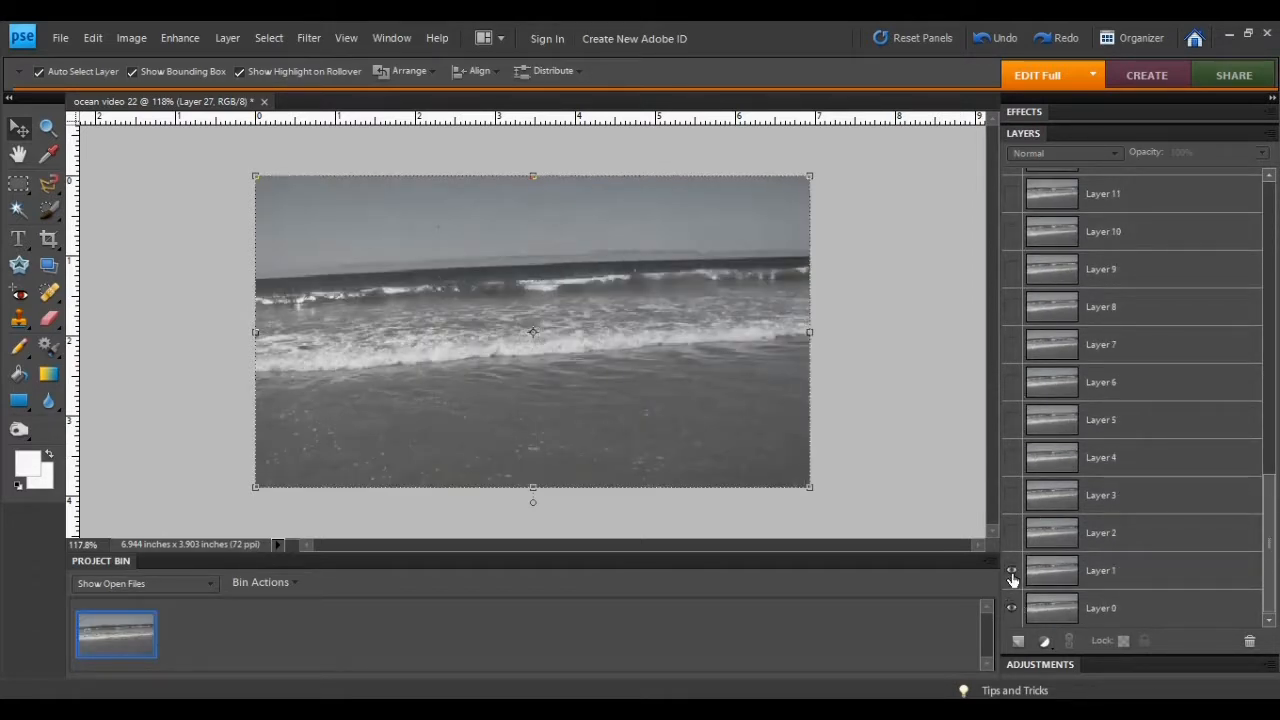
pyautogui.click(1012, 532)
pyautogui.click(1012, 495)
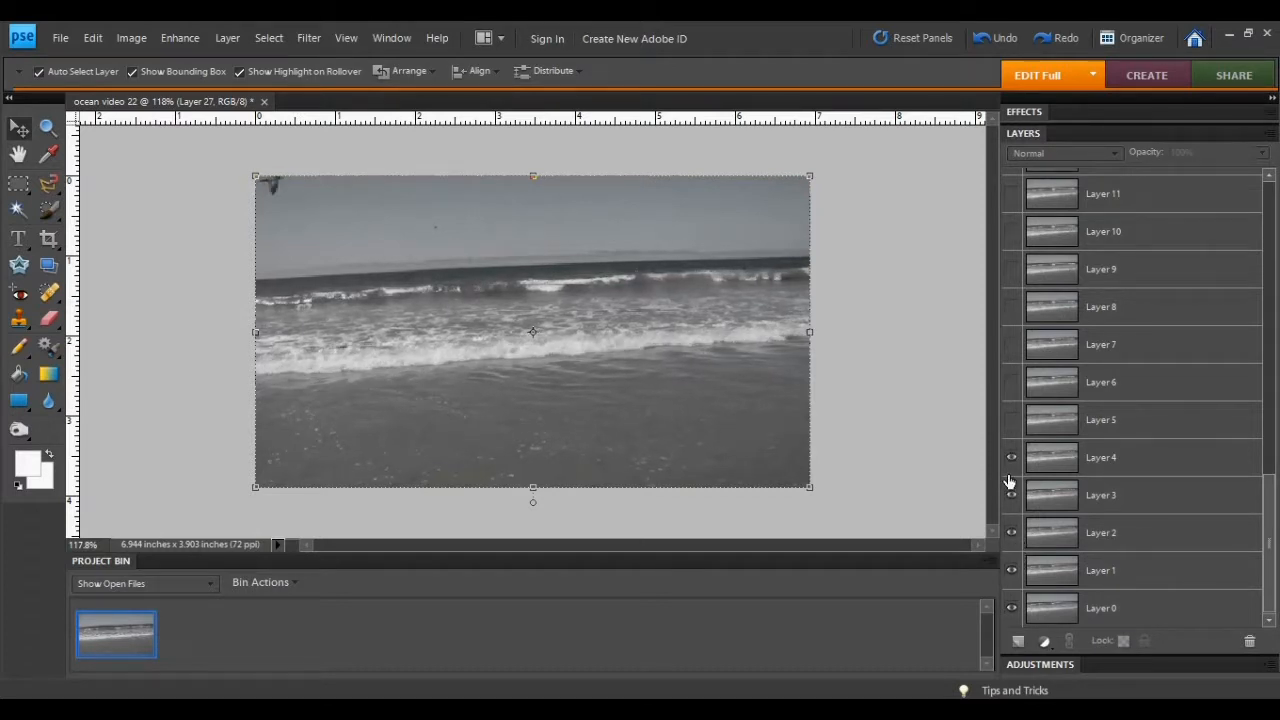
pyautogui.click(1012, 457)
pyautogui.click(1012, 422)
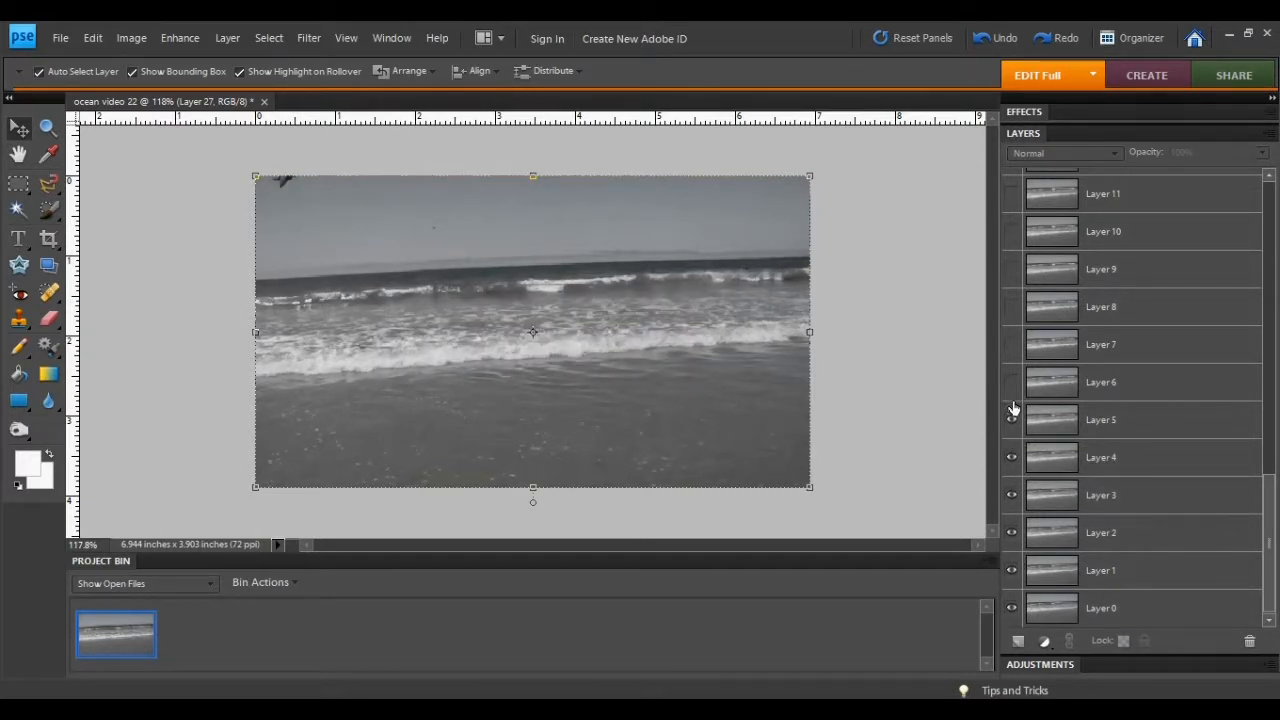
pyautogui.click(1012, 383)
pyautogui.click(1011, 346)
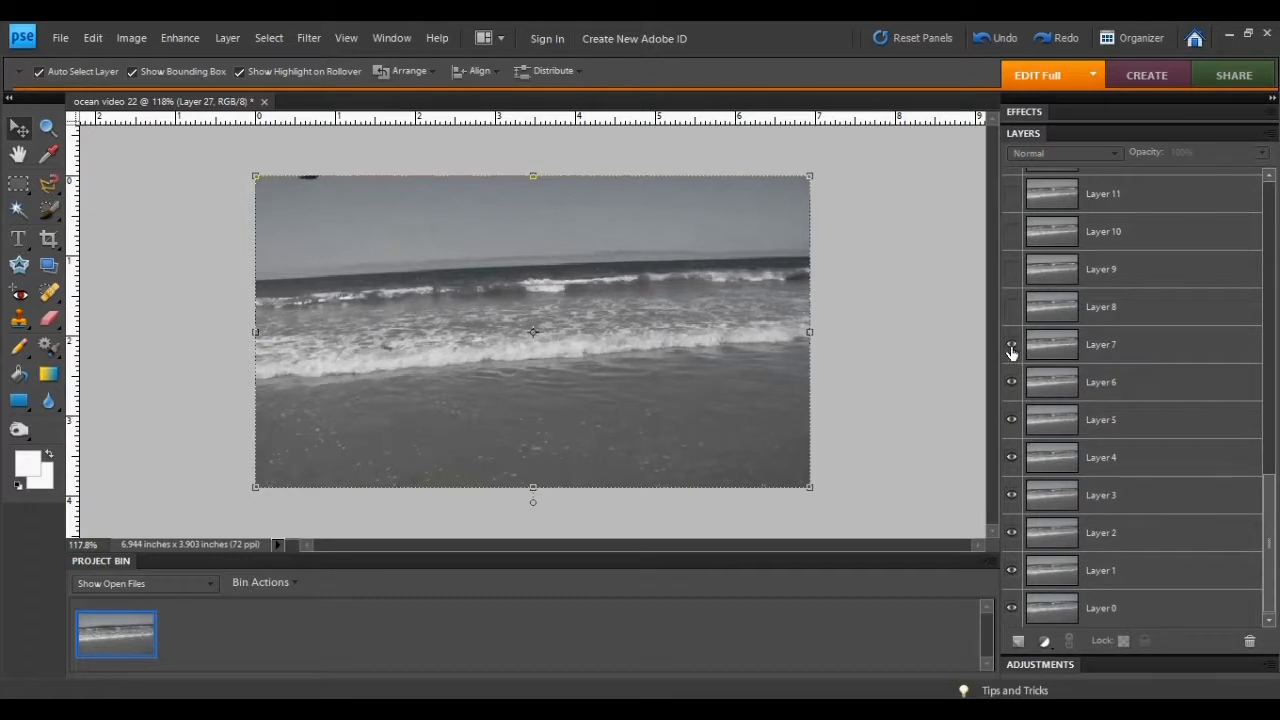
pyautogui.click(1012, 308)
pyautogui.click(1011, 270)
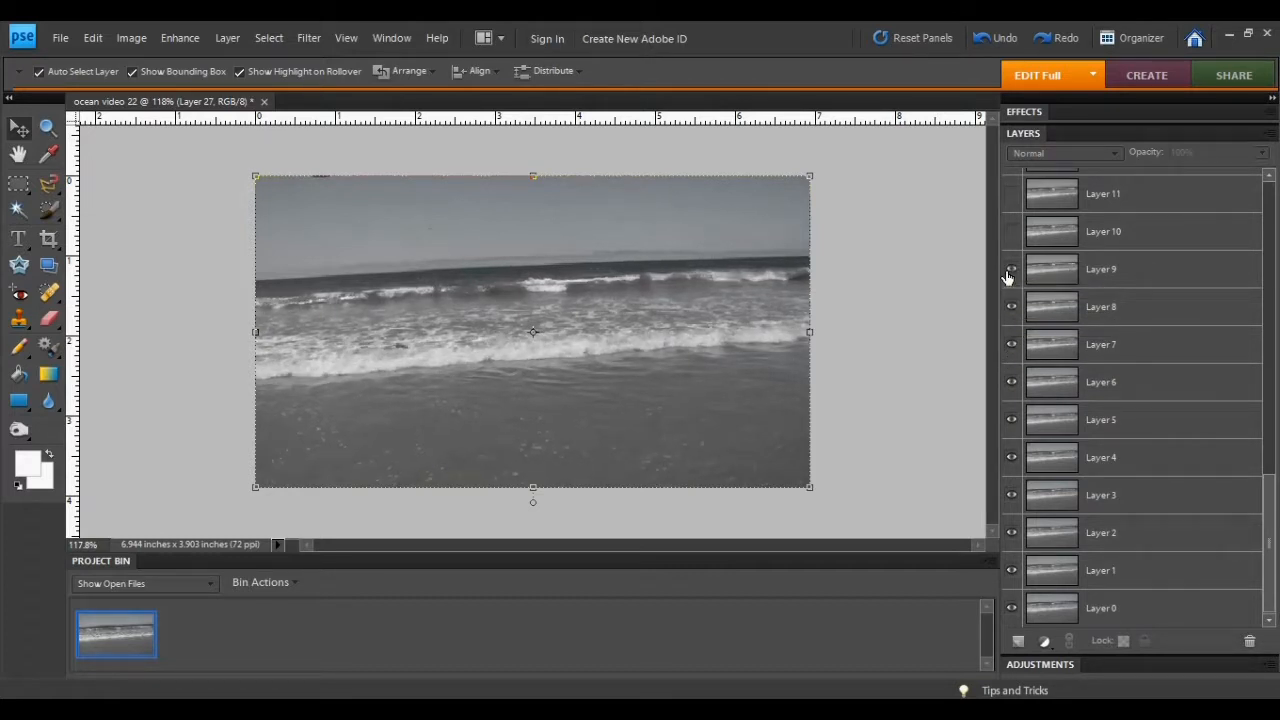
pyautogui.click(1010, 236)
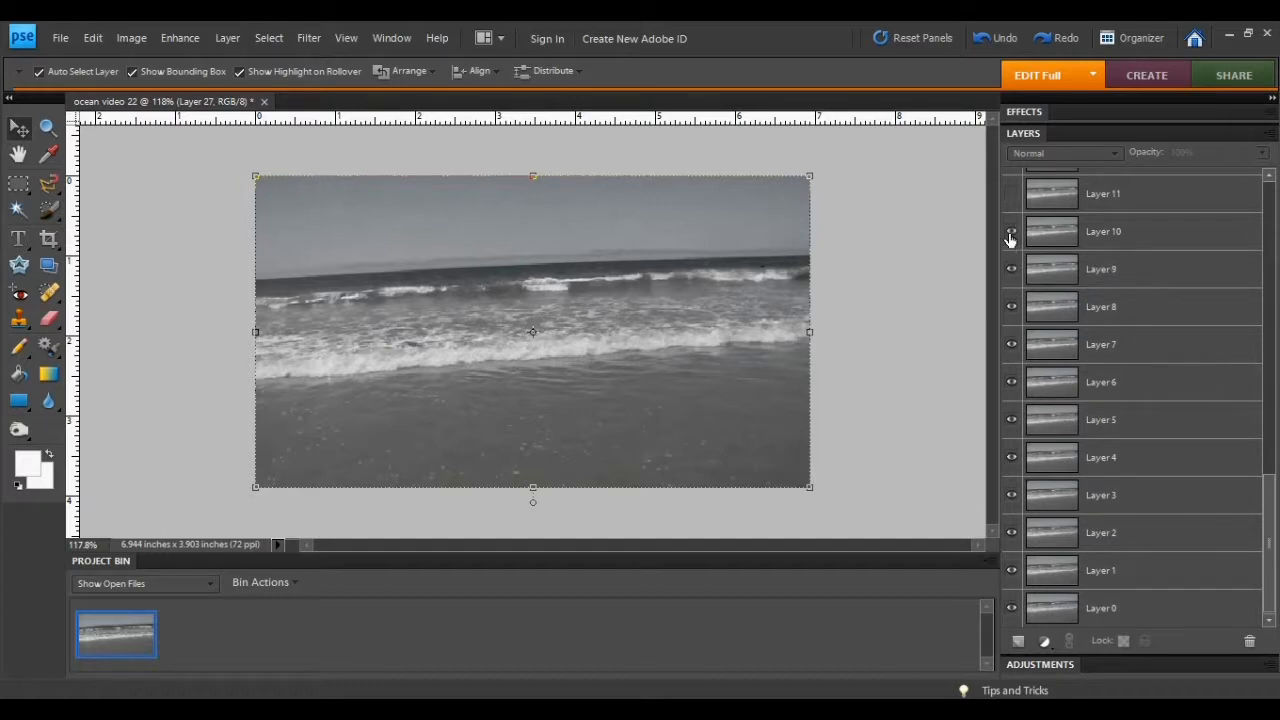
# Delete Layers 10 through 13 from the layer stack
pyautogui.click(1010, 238)
pyautogui.click(1135, 231)
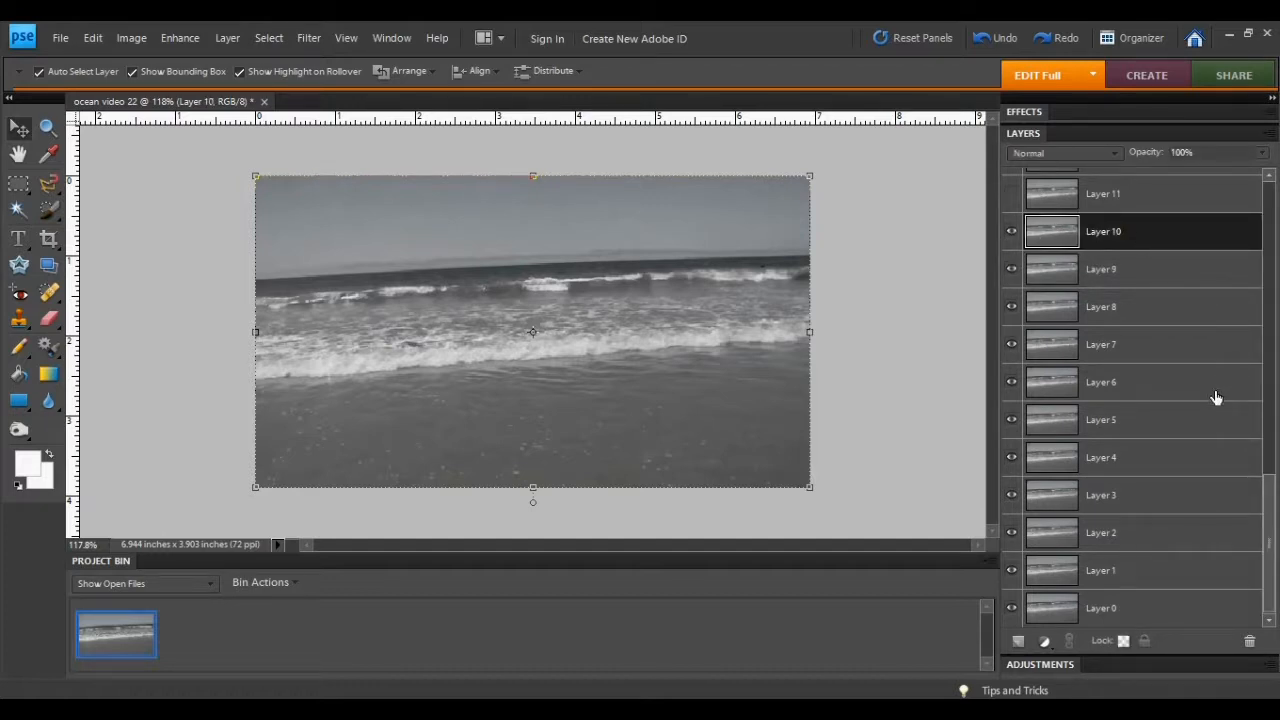
pyautogui.press('Delete')
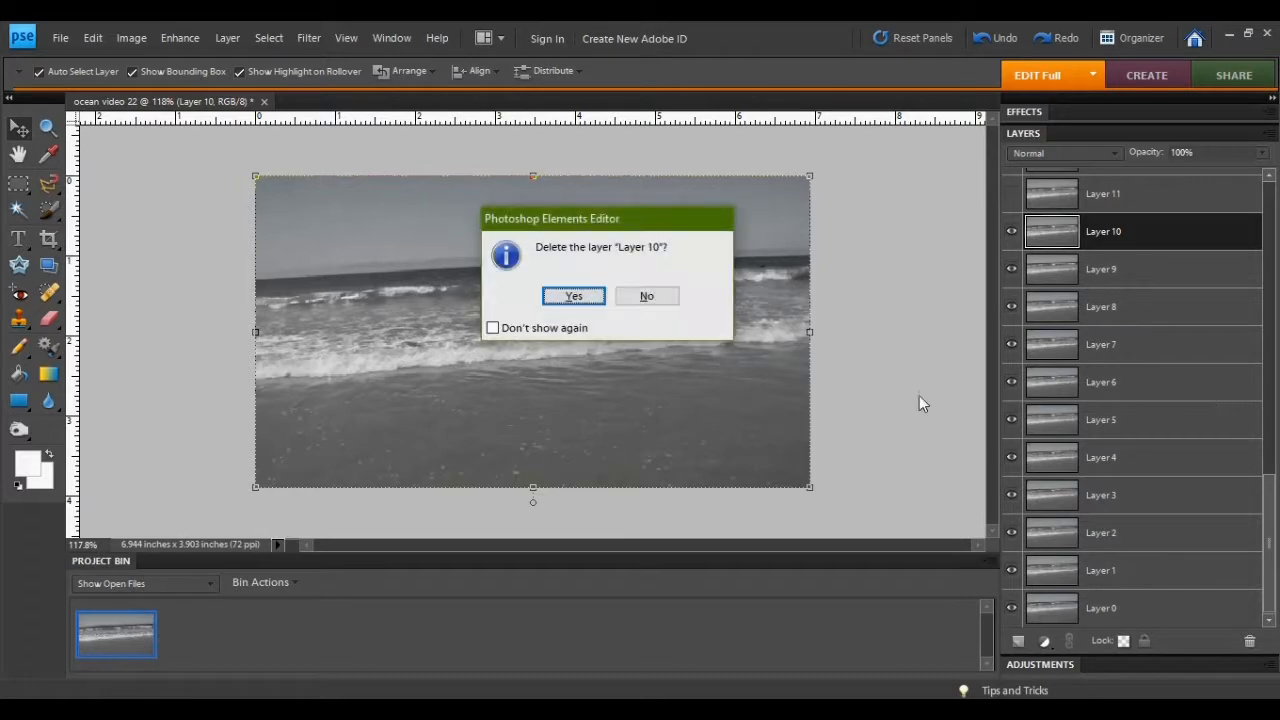
pyautogui.click(580, 297)
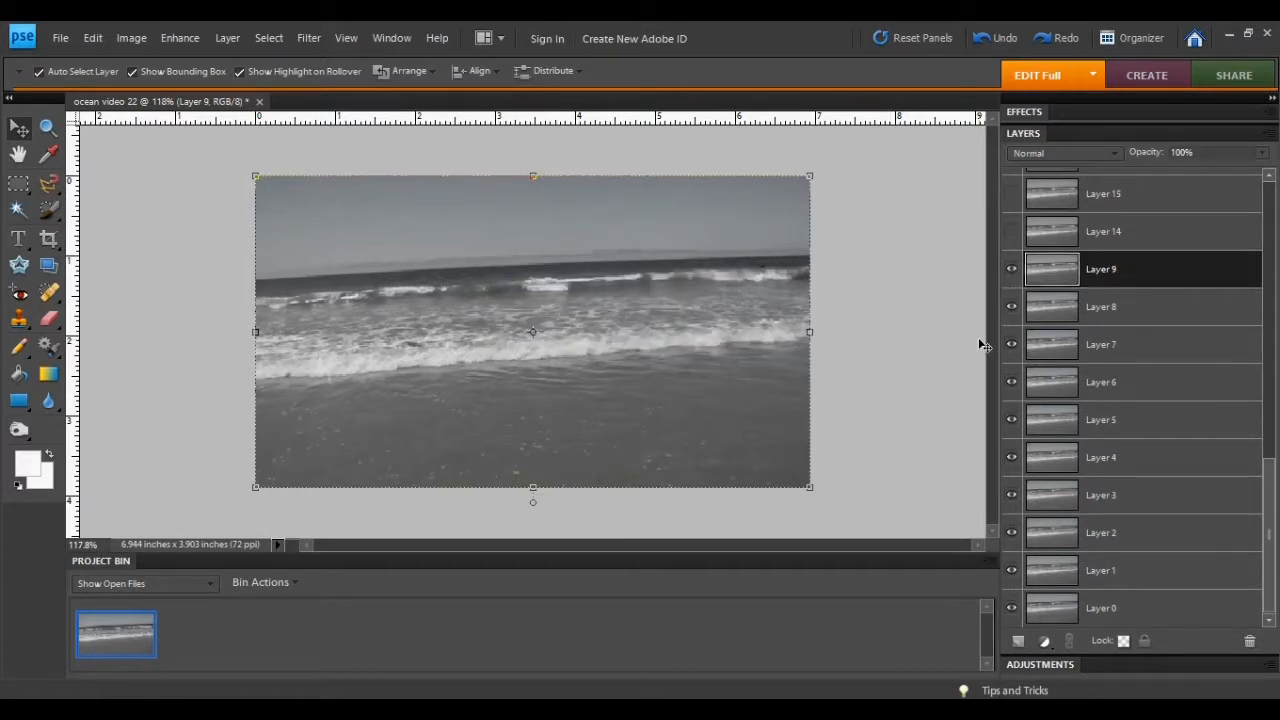
# Show the remaining layers one at a time from Layer 14 up to Layer 37, checking each frame
pyautogui.scroll(3, 1269, 504)
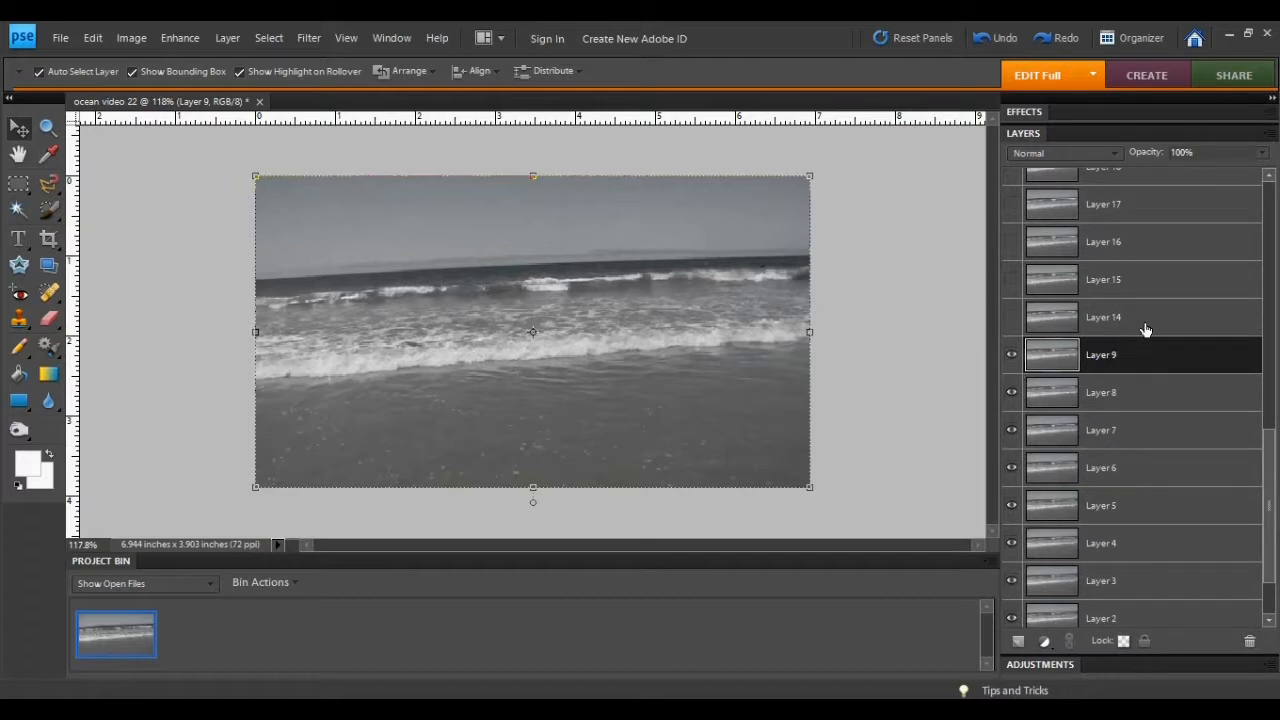
pyautogui.click(1012, 319)
pyautogui.click(1012, 319)
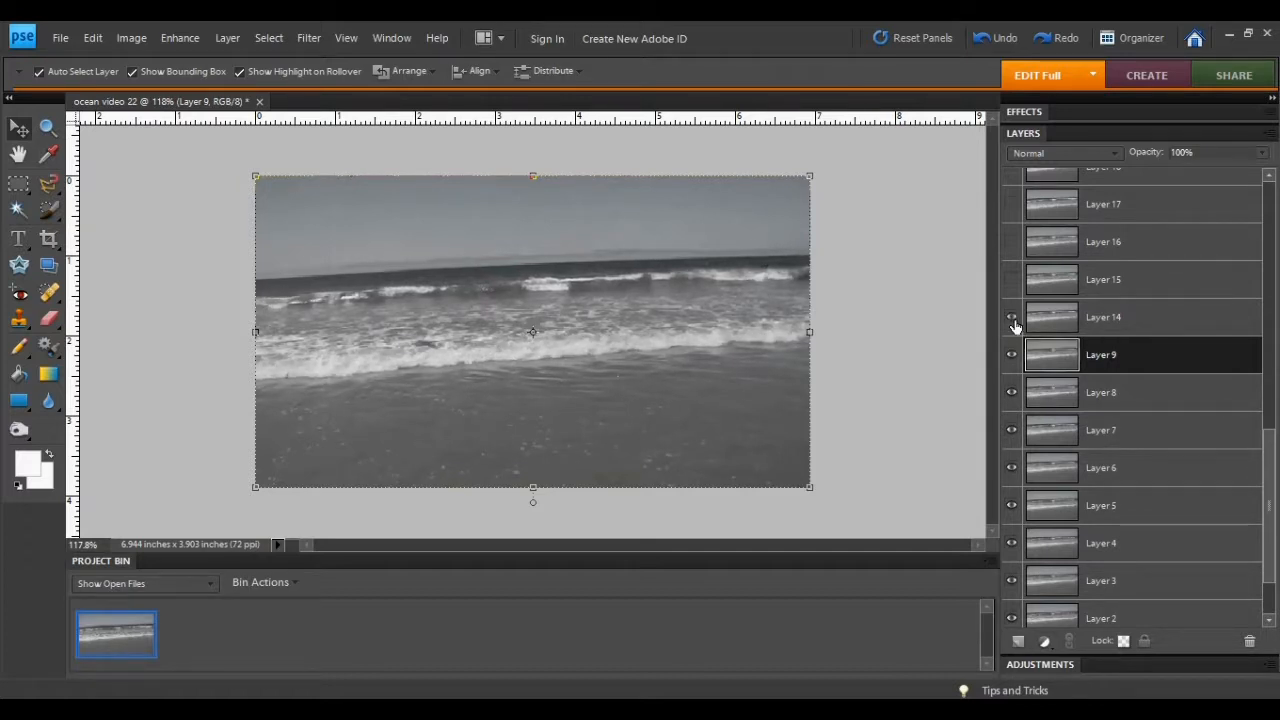
pyautogui.scroll(1, 1020, 322)
pyautogui.click(1012, 319)
pyautogui.scroll(1, 1015, 328)
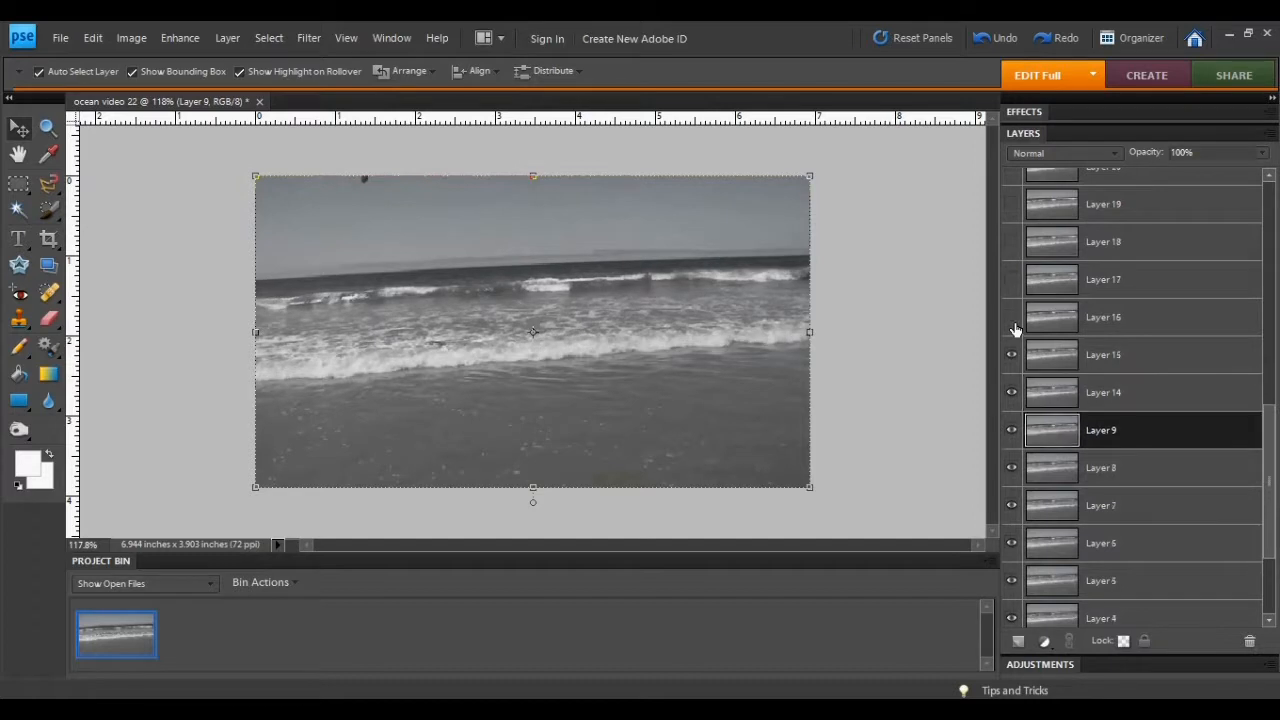
pyautogui.scroll(1, 1015, 329)
pyautogui.click(1012, 319)
pyautogui.scroll(1, 1015, 329)
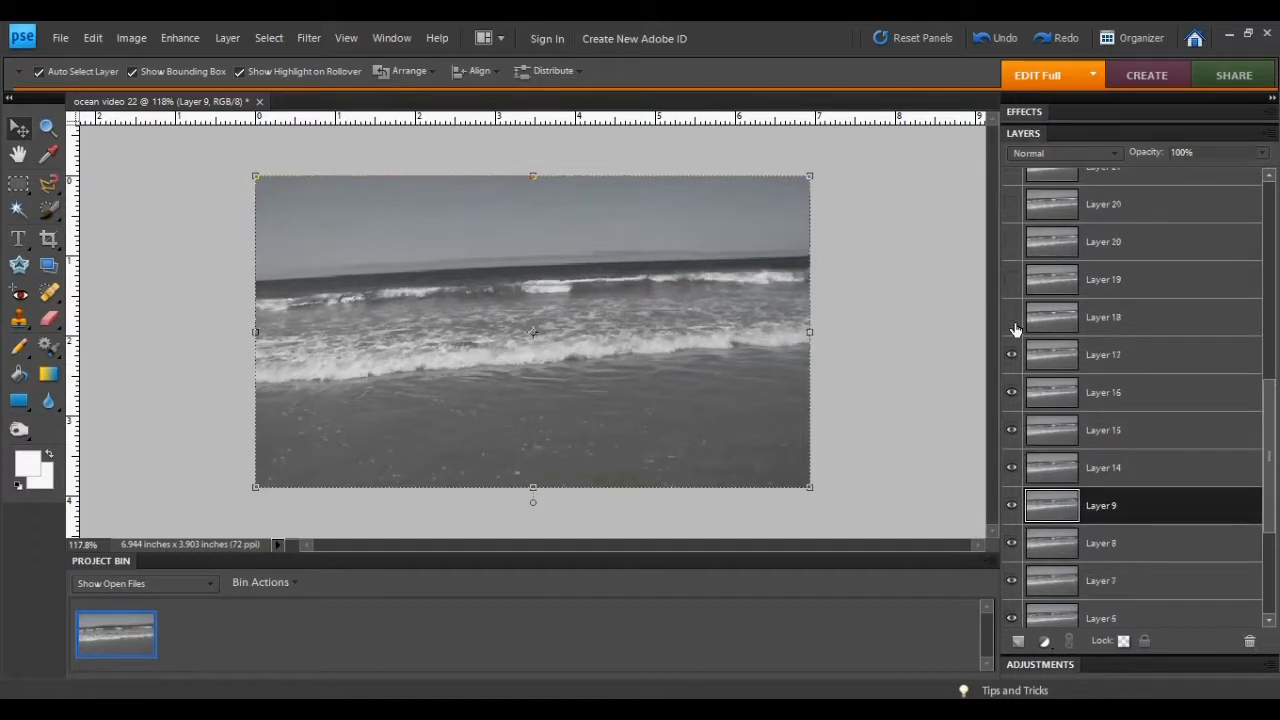
pyautogui.scroll(1, 1015, 329)
pyautogui.click(1012, 319)
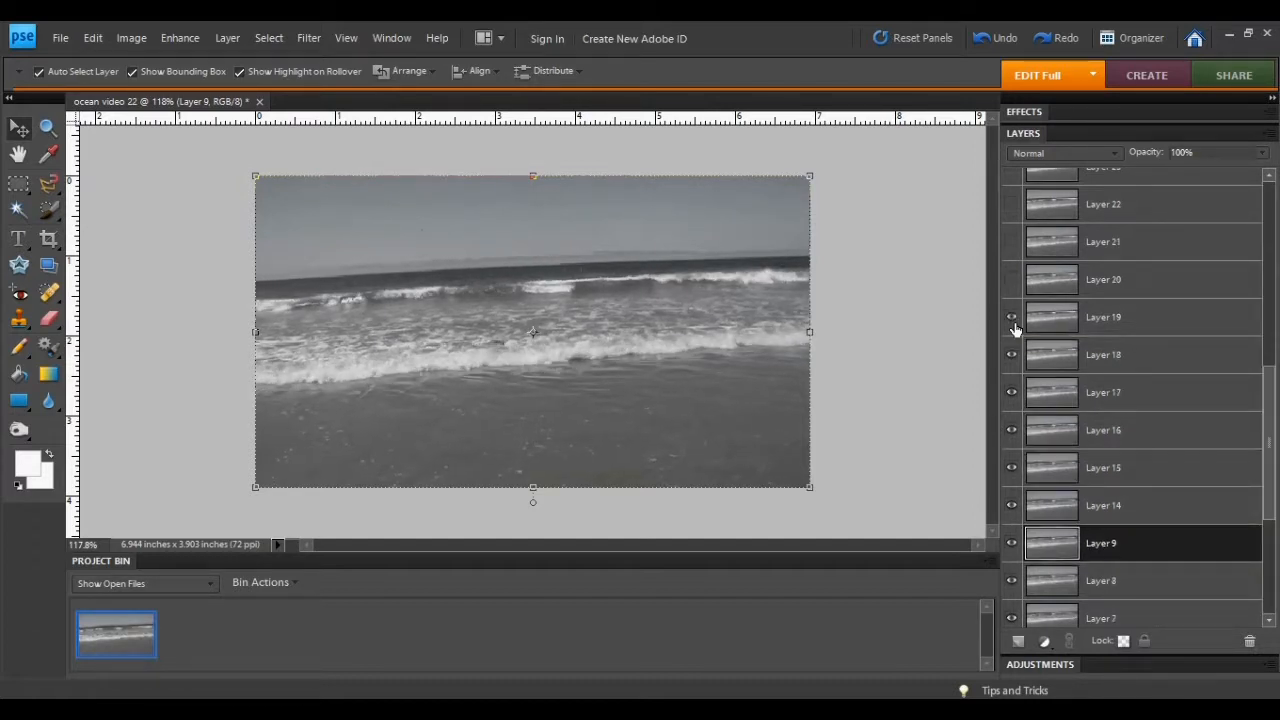
pyautogui.scroll(1, 1015, 329)
pyautogui.click(1015, 329)
pyautogui.scroll(1, 1015, 329)
pyautogui.click(1015, 329)
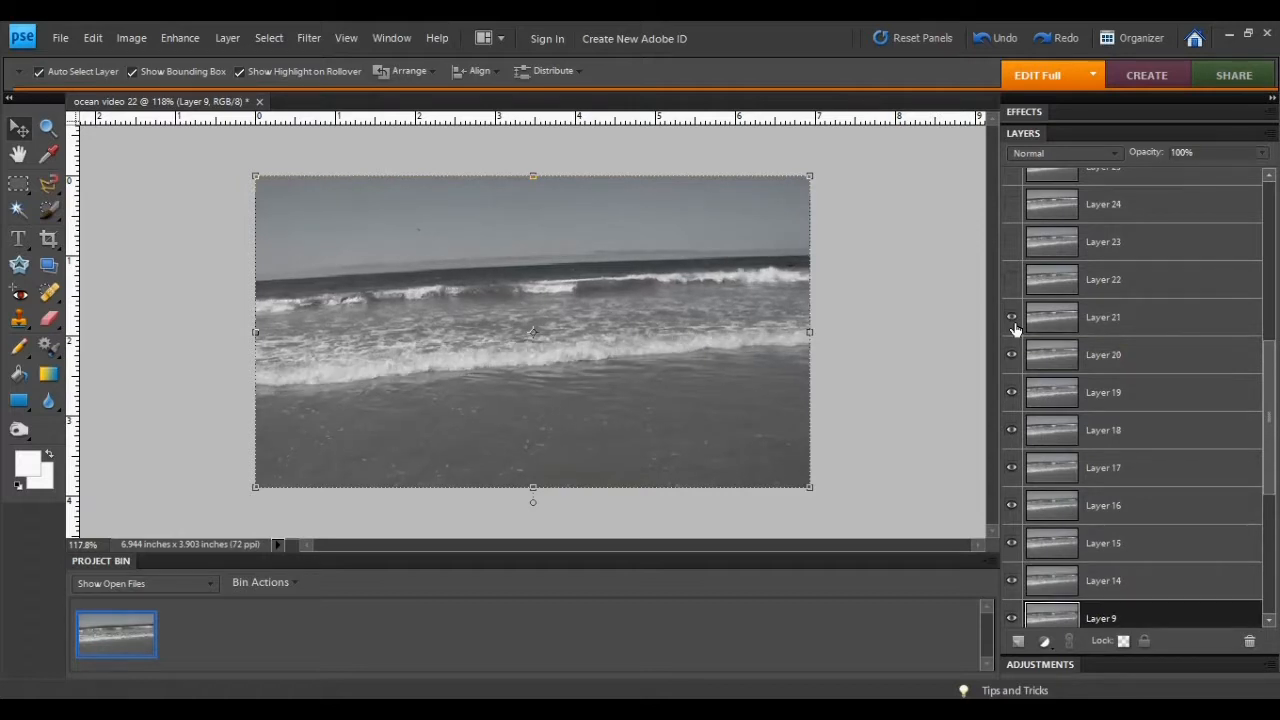
pyautogui.scroll(1, 1015, 329)
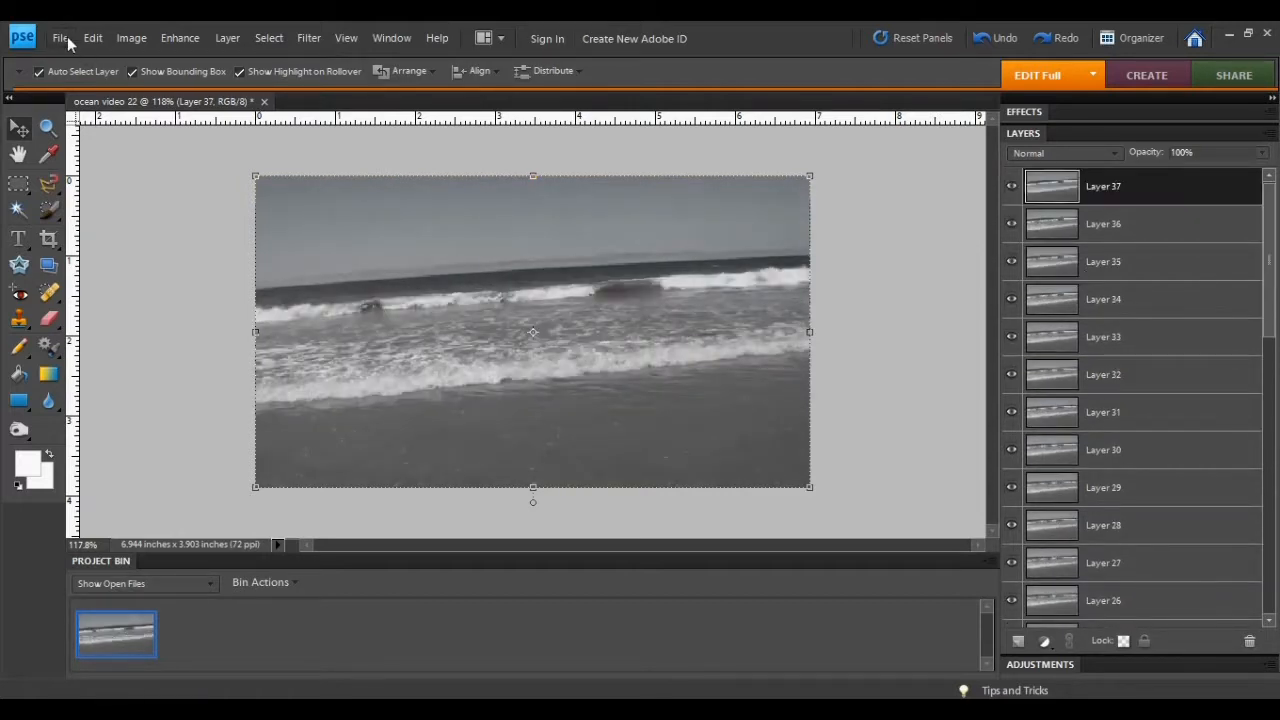
# Enable animation with a 0.07 frame delay in Save for Web, and preview the GIF in the web browser
pyautogui.click(66, 40)
pyautogui.click(134, 228)
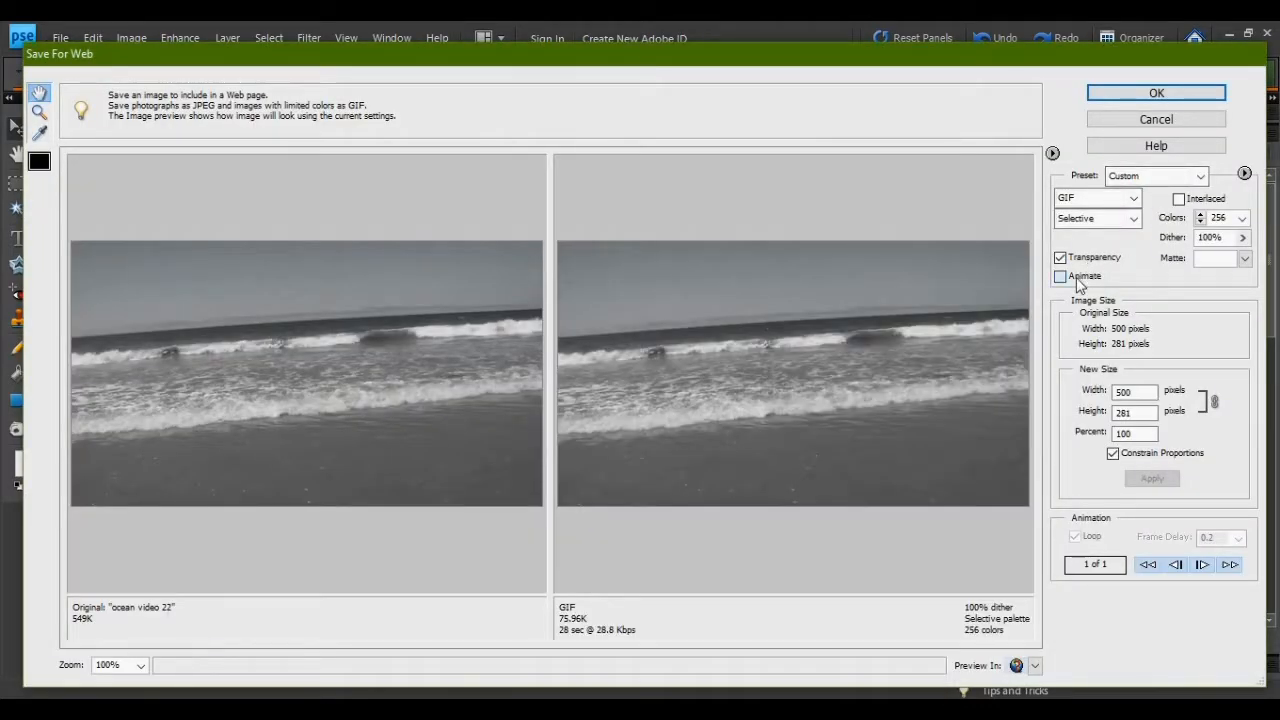
pyautogui.click(1077, 279)
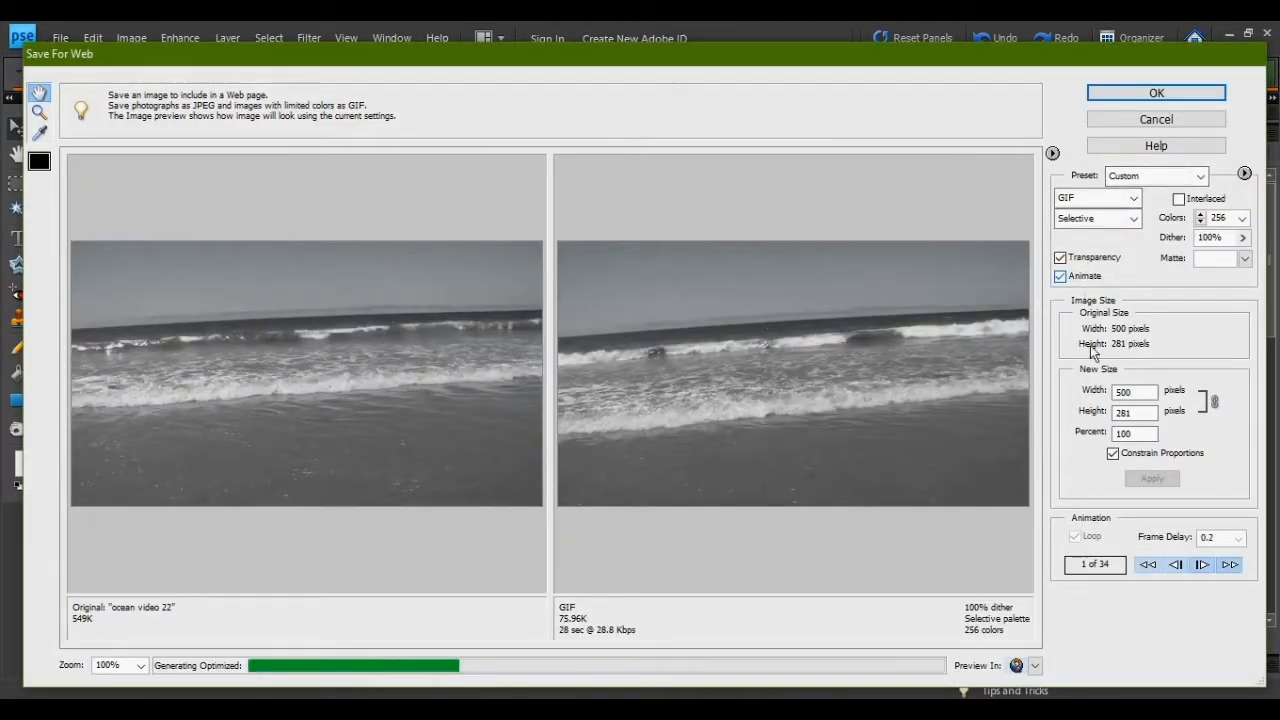
pyautogui.click(1222, 540)
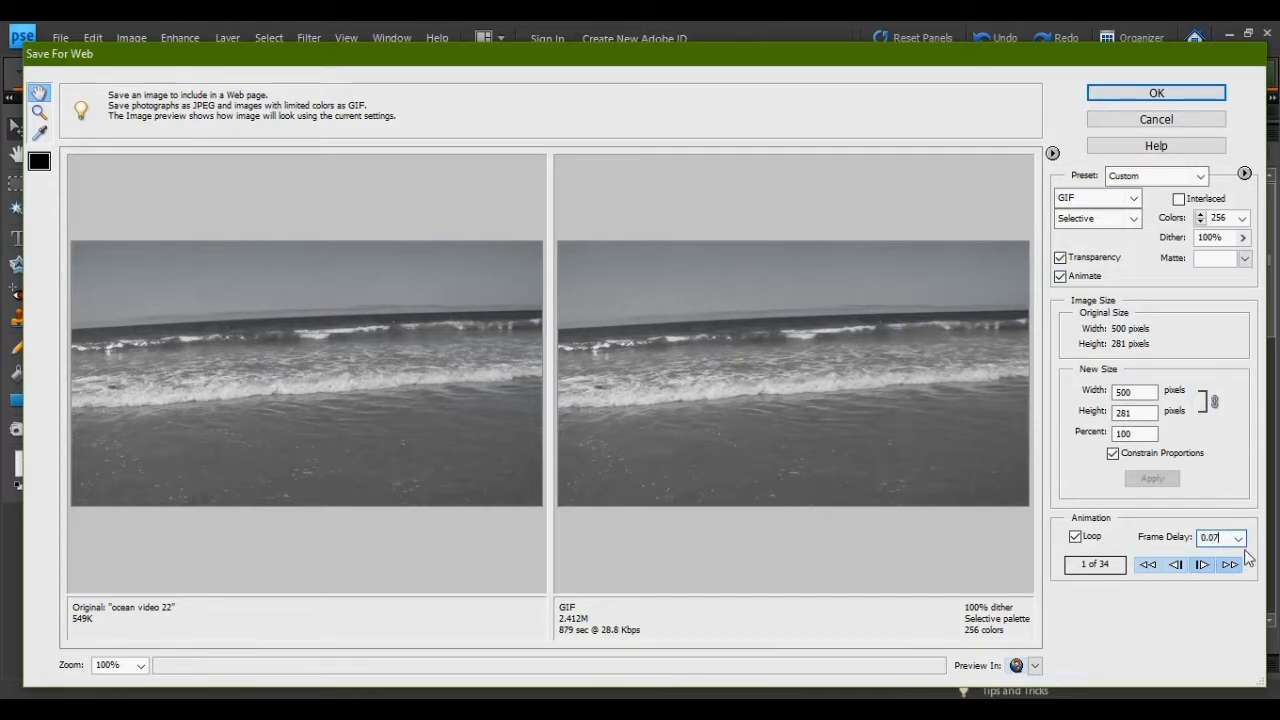
pyautogui.press('Return')
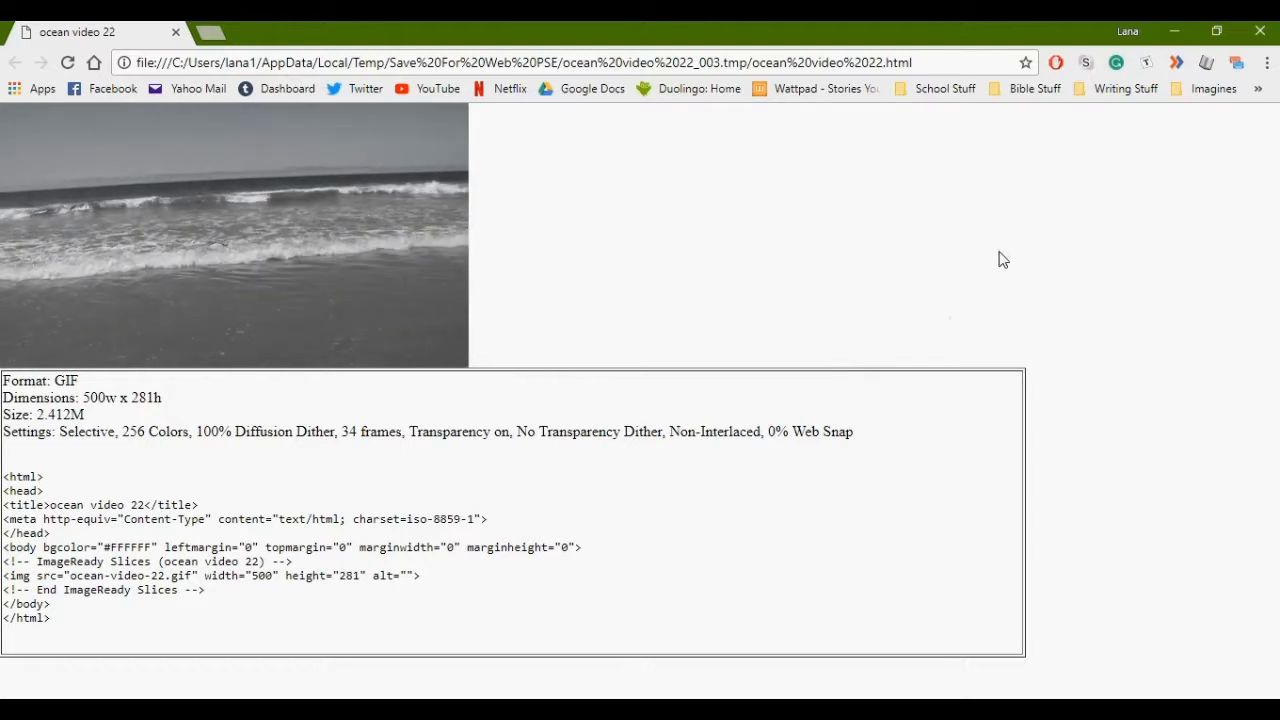
pyautogui.click(1260, 31)
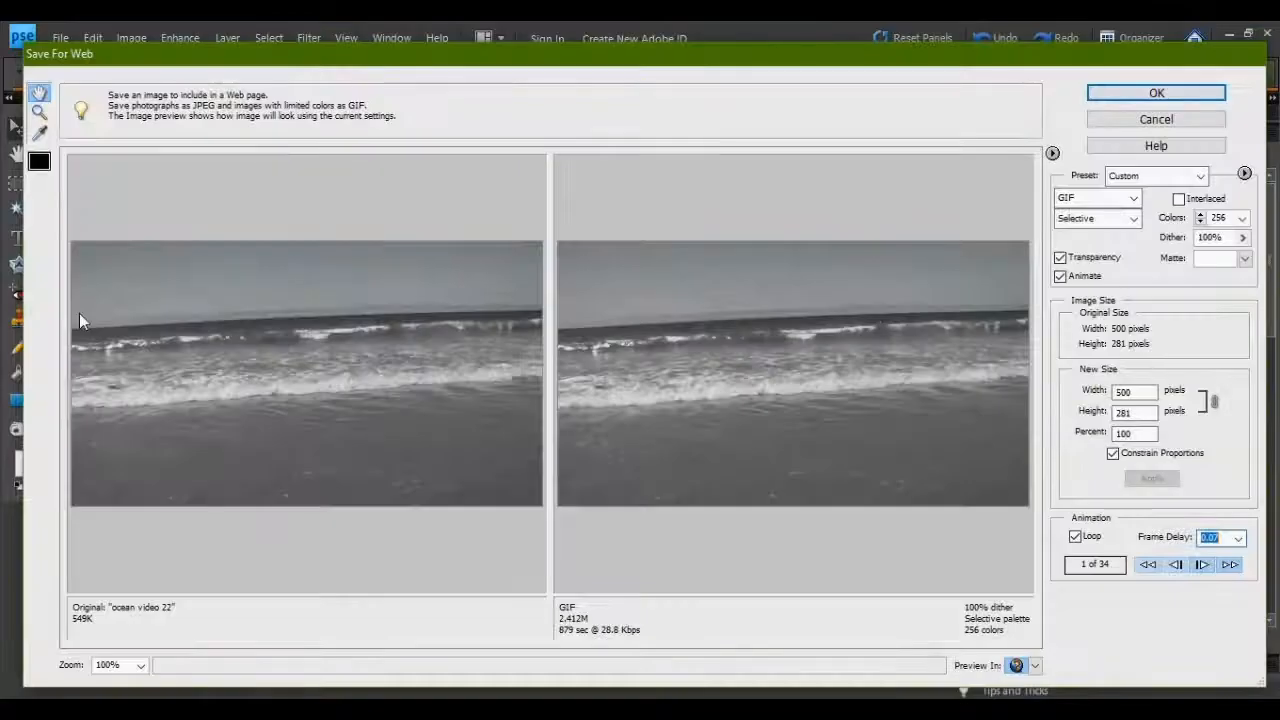
# Accept the web export and save the GIF to the Desktop as ocean-gif
pyautogui.click(1154, 96)
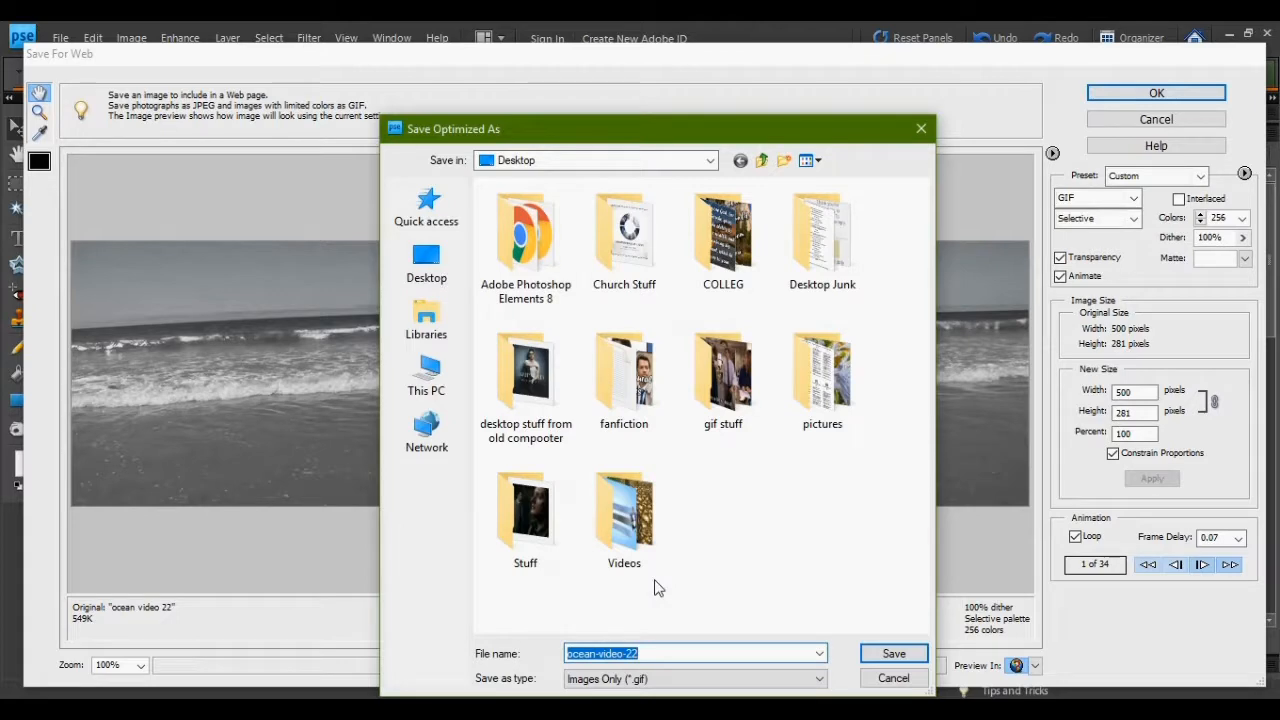
pyautogui.write('ocean')
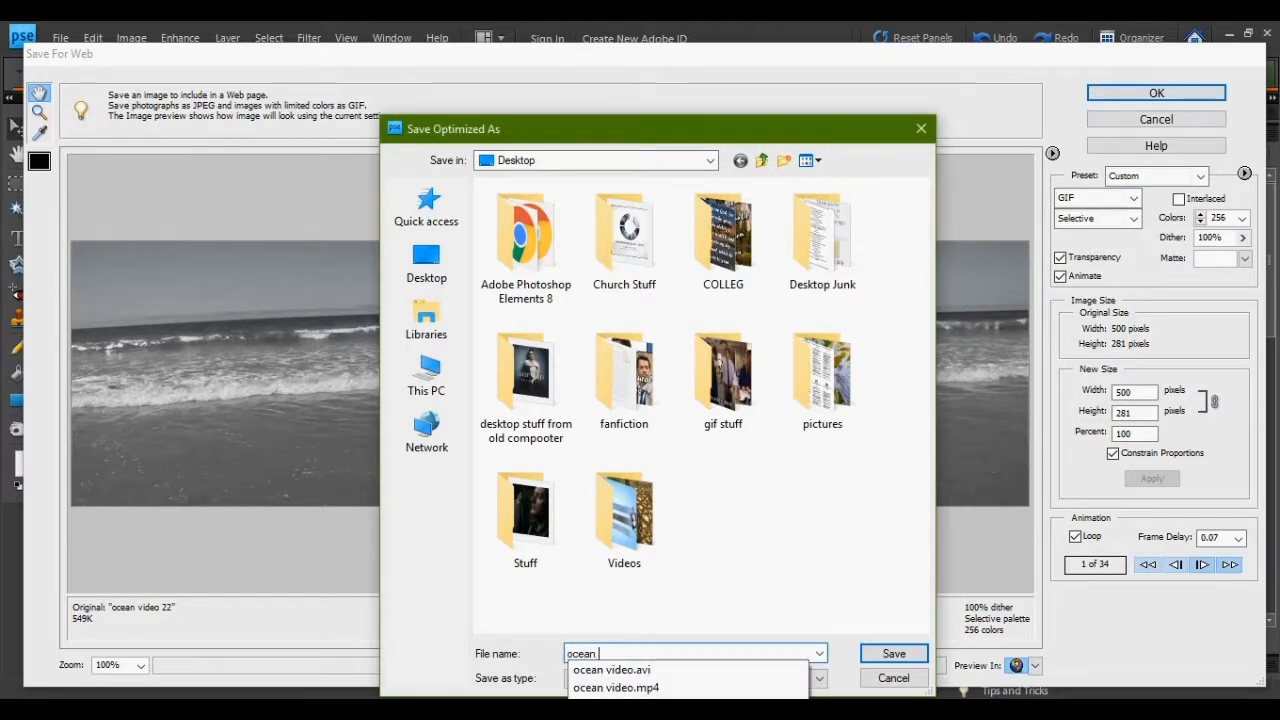
pyautogui.press('Return')
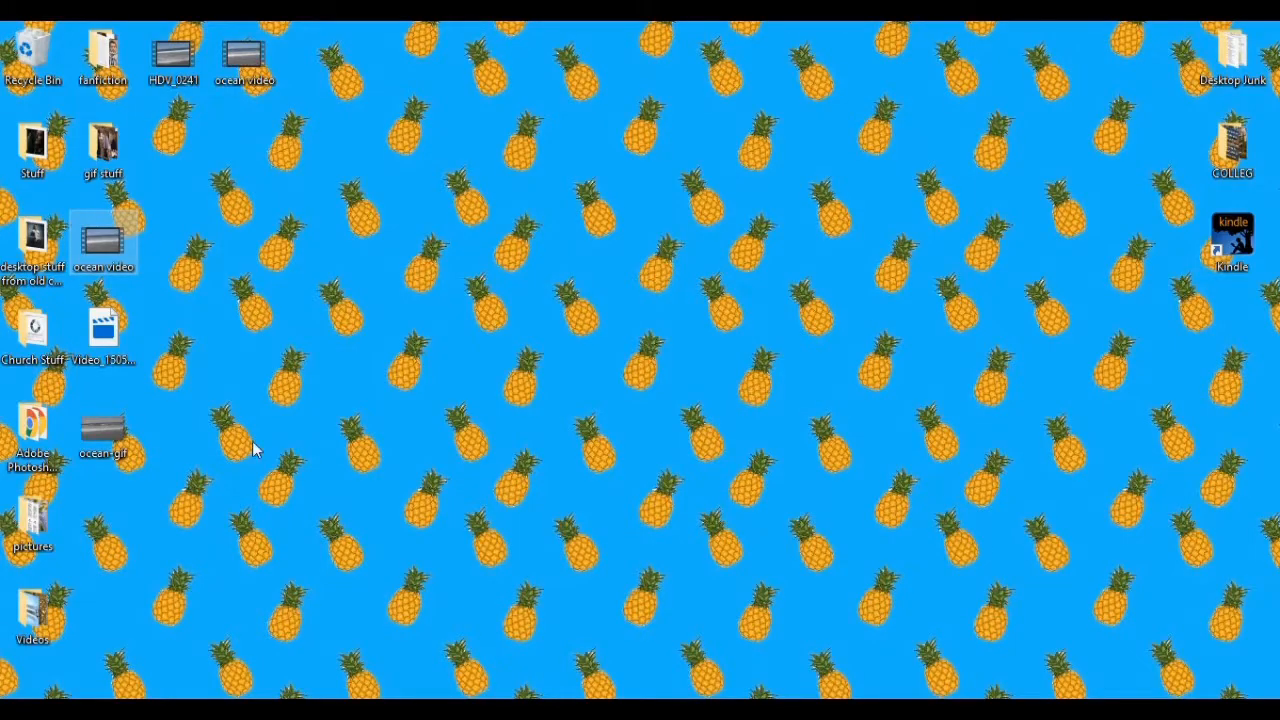
# Open the saved ocean-gif file from the Windows desktop for viewing
pyautogui.click(112, 428)
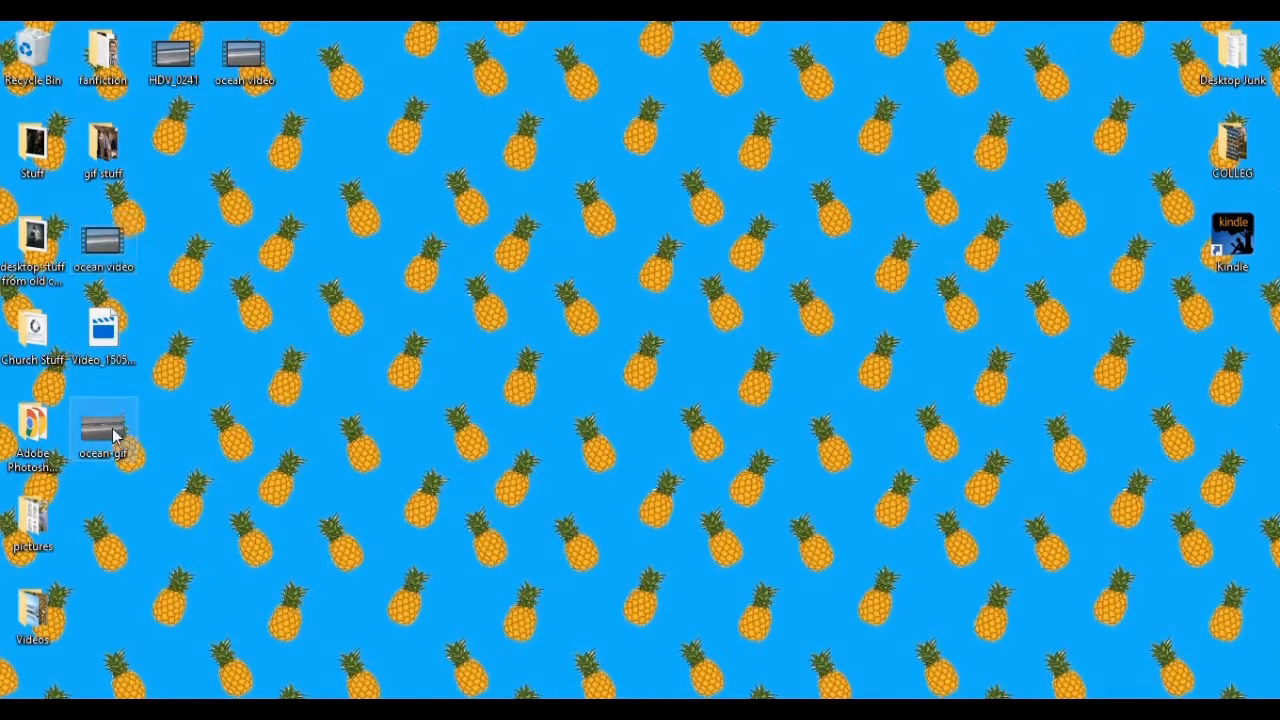
pyautogui.moveTo(325, 66); pyautogui.dragTo(323, 53)
pyautogui.press('Return')
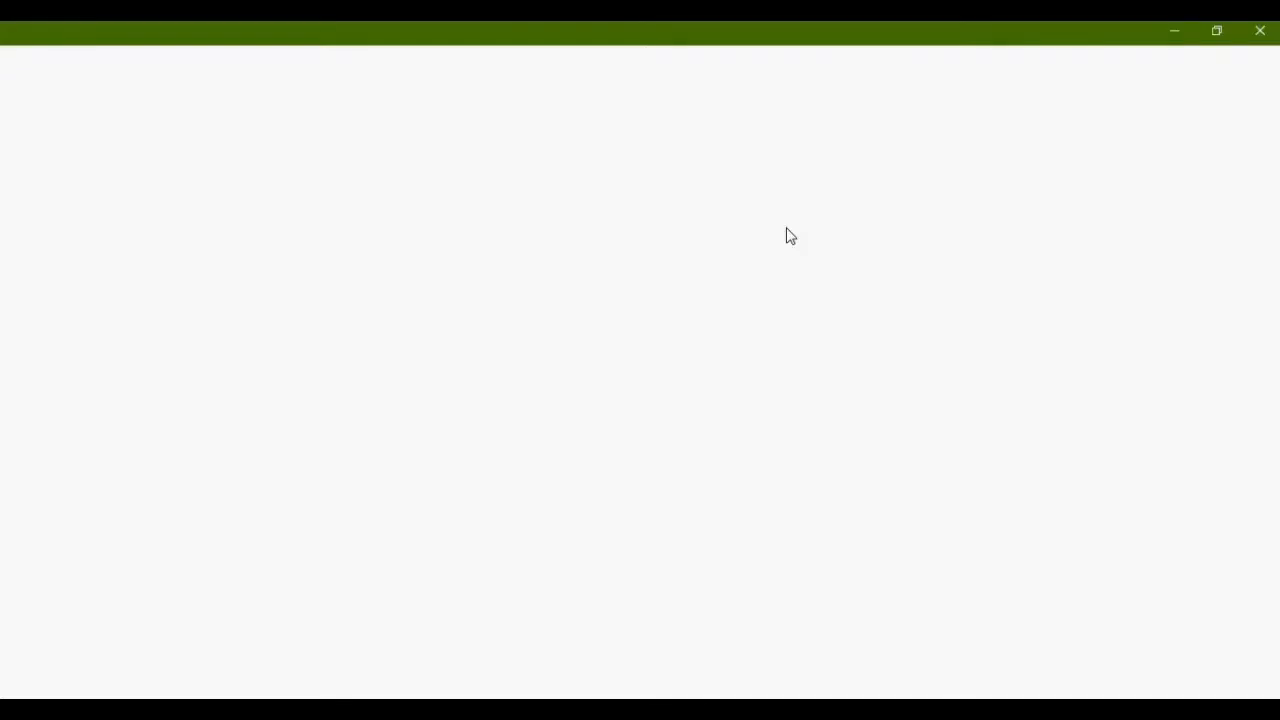